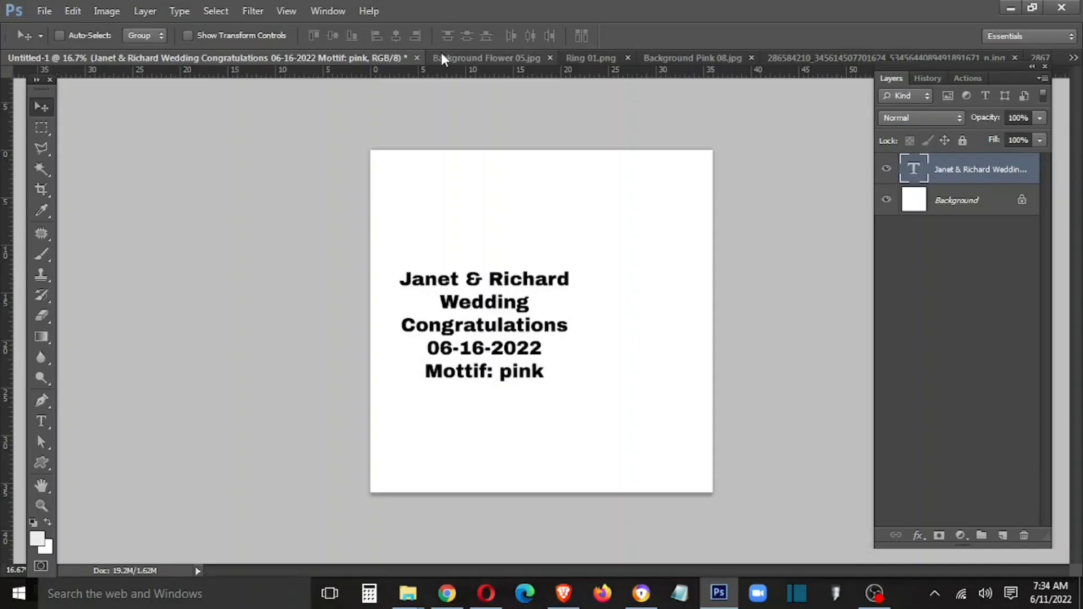
Copy the Background Flower 05.jpg image into the Untitled-1 document and close the source image.
{"action": "left_click_drag", "start_coordinate": [441, 59], "coordinate": [169, 88]}
{"action": "left_click_drag", "start_coordinate": [620, 339], "coordinate": [547, 151]}
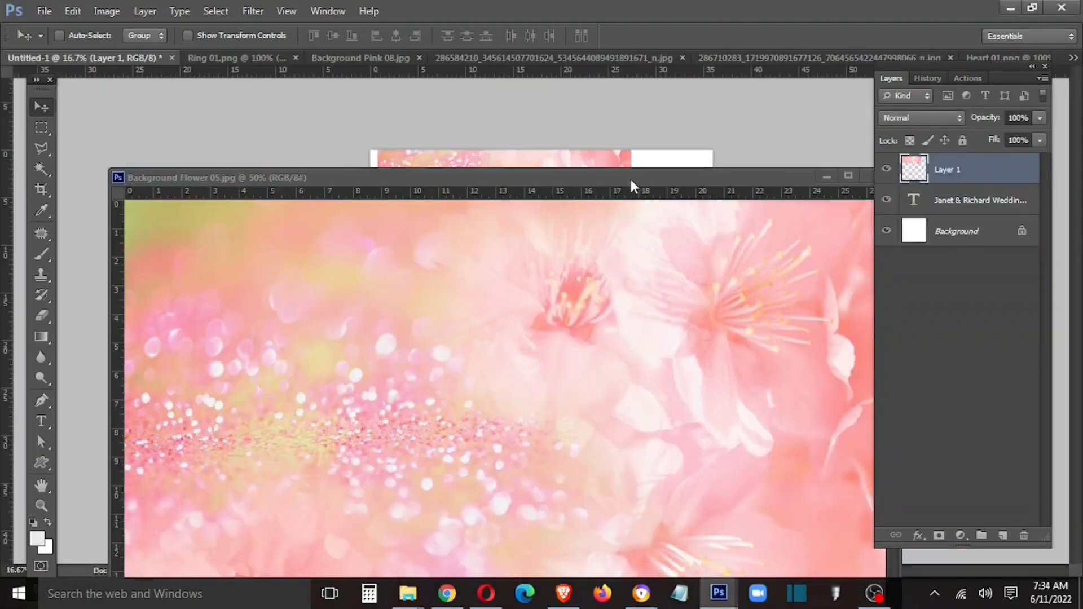
{"action": "left_click_drag", "start_coordinate": [629, 177], "coordinate": [284, 306]}
{"action": "left_click", "coordinate": [530, 307]}
Enlarge the flower image to cover the whole canvas and stack the text layer above it.
{"action": "key", "text": "ctrl+t"}
{"action": "left_click_drag", "start_coordinate": [630, 254], "coordinate": [862, 565]}
{"action": "left_click_drag", "start_coordinate": [682, 438], "coordinate": [616, 439]}
{"action": "key", "text": "Return"}
{"action": "left_click_drag", "start_coordinate": [967, 186], "coordinate": [967, 164]}
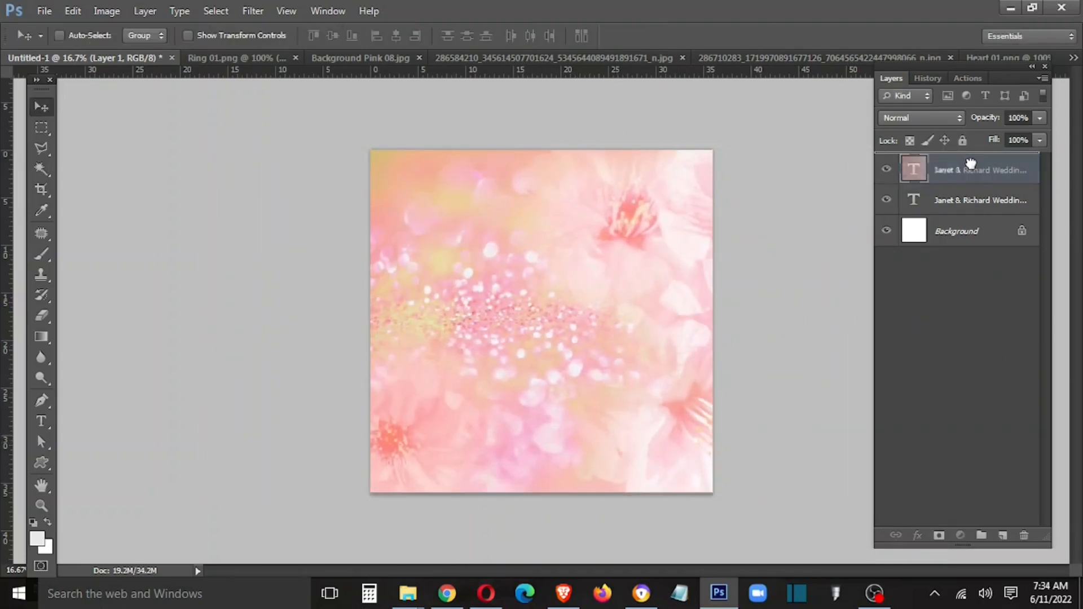
Add the first partner's name without its initial above the event details in Felix Titling, enlarged to about 220 pt.
{"action": "key", "text": "t"}
{"action": "left_click", "coordinate": [513, 231]}
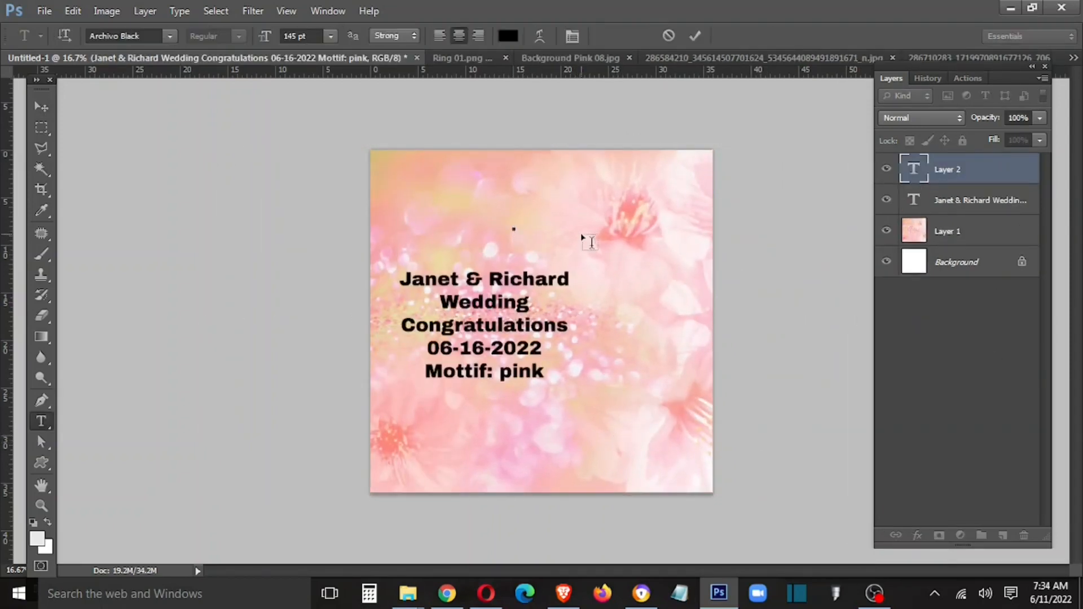
{"action": "key", "text": "ctrl+Return"}
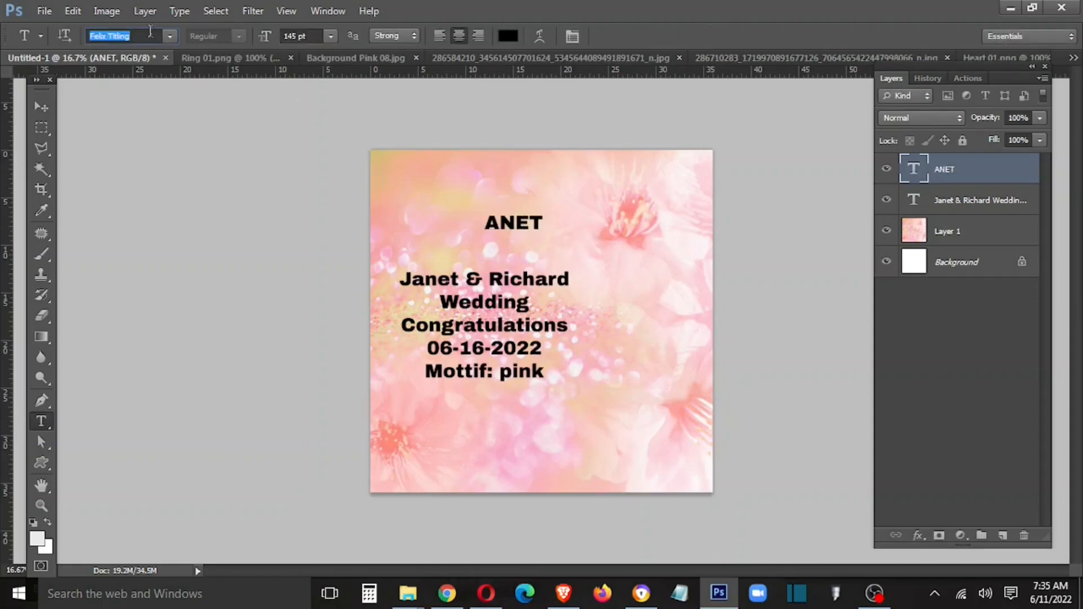
{"action": "key", "text": "ctrl+t"}
{"action": "left_click_drag", "start_coordinate": [540, 232], "coordinate": [518, 256]}
{"action": "key", "text": "Return"}
{"action": "key", "text": "v"}
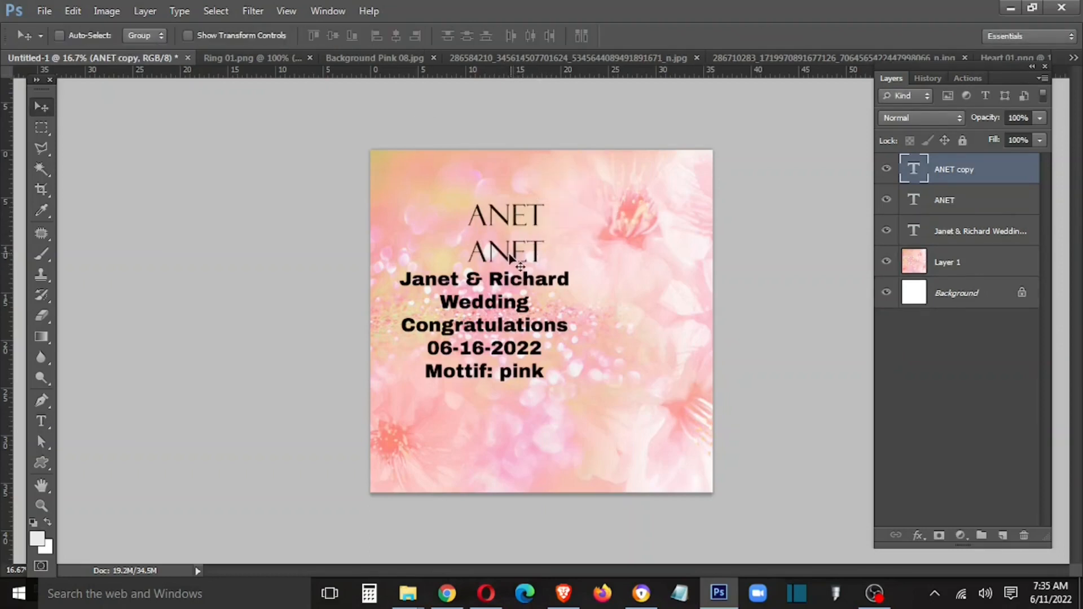
Replace the wording of the name's lower copy with "&".
{"action": "double_click", "coordinate": [519, 254]}
{"action": "type", "text": "&"}
{"action": "key", "text": "ctrl+Return"}
Set the first partner's name to Arial, enlarge it to about 274 pt and place it near the canvas's upper right.
{"action": "double_click", "coordinate": [506, 216]}
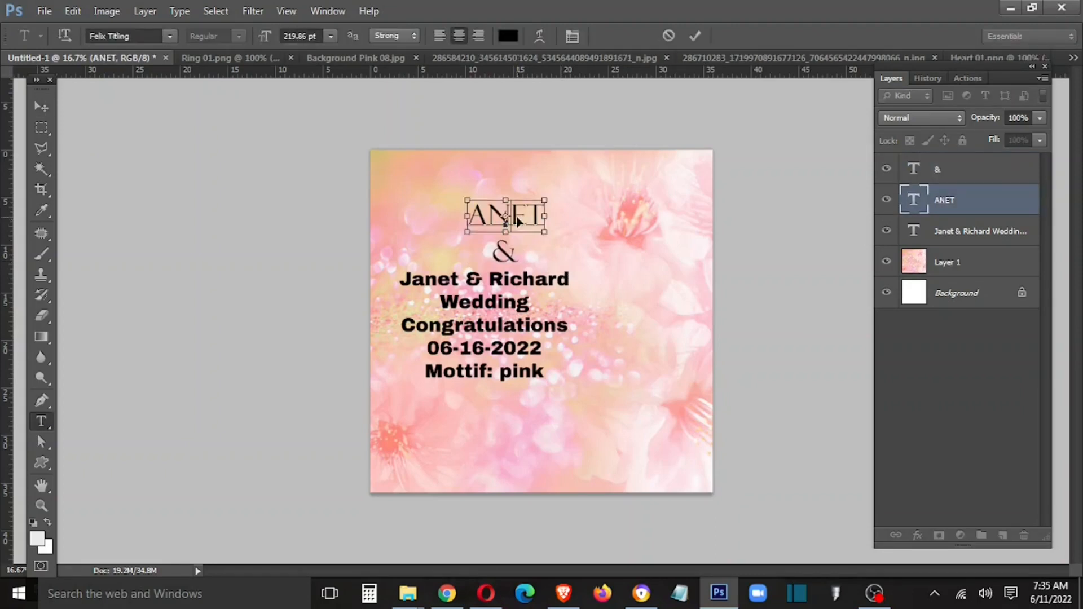
{"action": "left_click", "coordinate": [129, 36]}
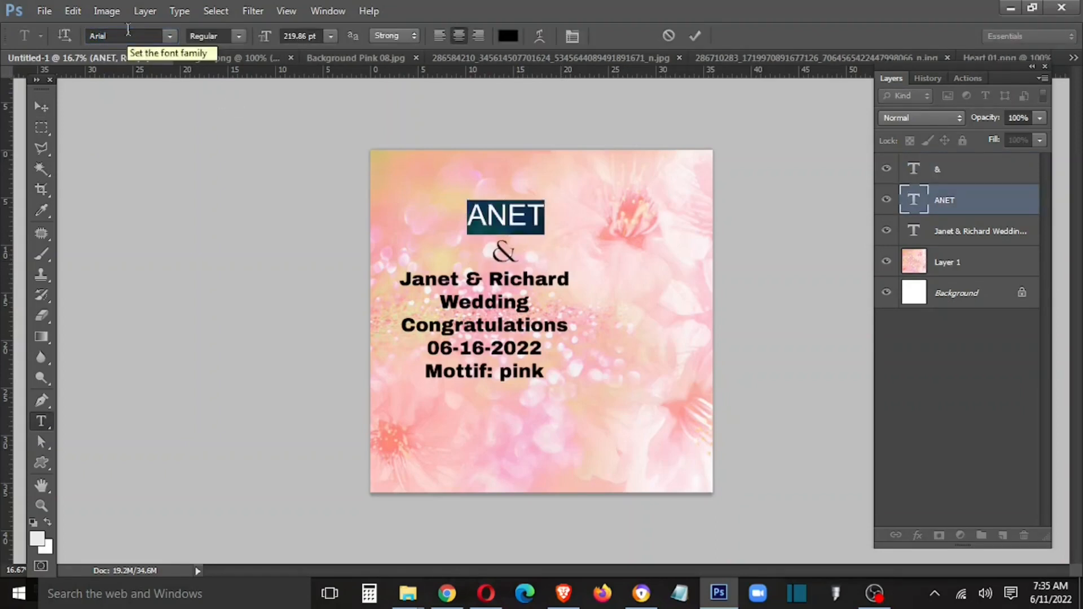
{"action": "left_click", "coordinate": [41, 98]}
{"action": "key", "text": "ctrl+t"}
{"action": "left_click_drag", "start_coordinate": [546, 235], "coordinate": [619, 236]}
{"action": "key", "text": "Return"}
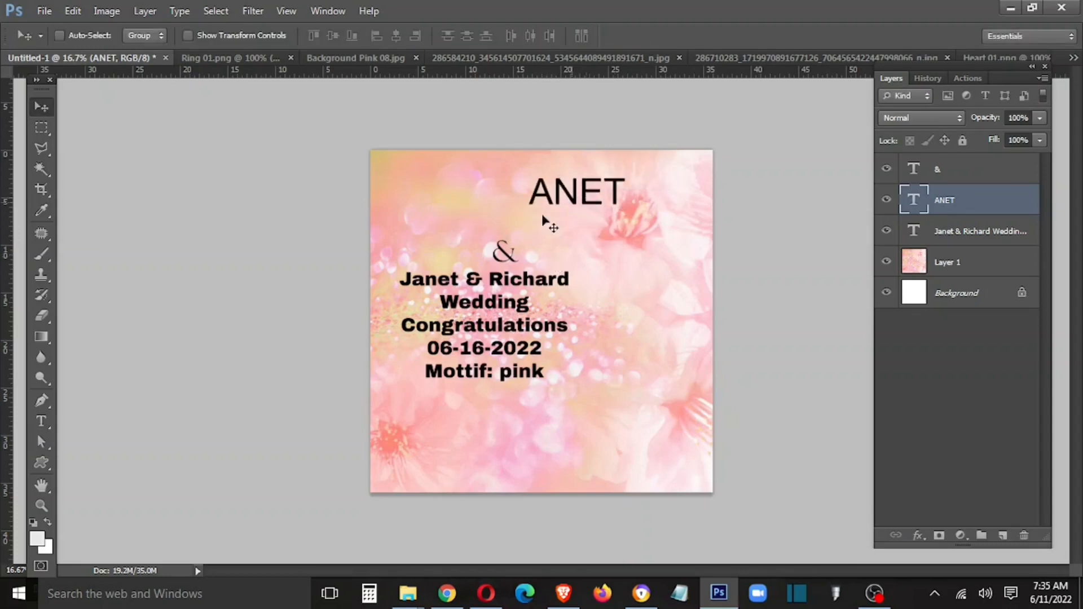
Place the "&" under the first name and add a copy of the name below, reworded to the second partner's name without its initial.
{"action": "left_click_drag", "start_coordinate": [512, 256], "coordinate": [531, 231]}
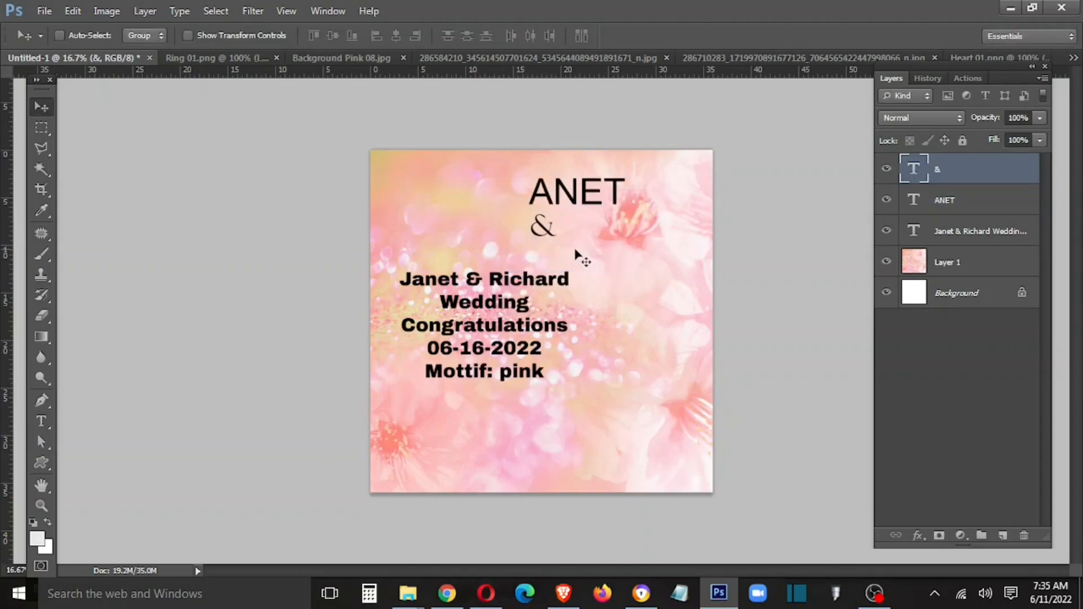
{"action": "left_click_drag", "start_coordinate": [587, 192], "coordinate": [647, 270]}
{"action": "double_click", "coordinate": [651, 260]}
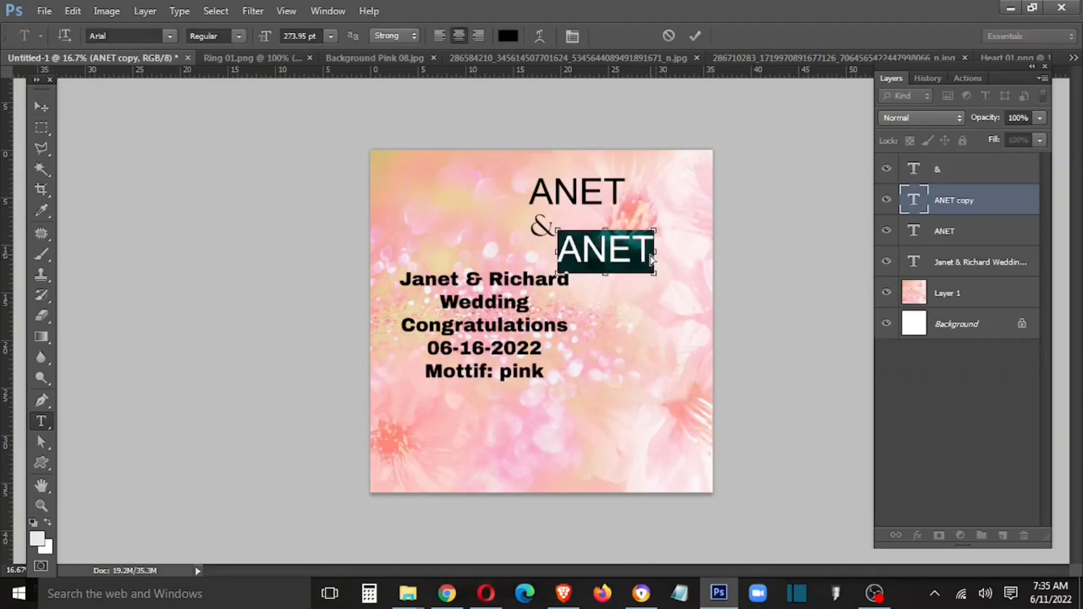
{"action": "type", "text": "ICHARD"}
{"action": "key", "text": "ctrl+Return"}
{"action": "key", "text": "v"}
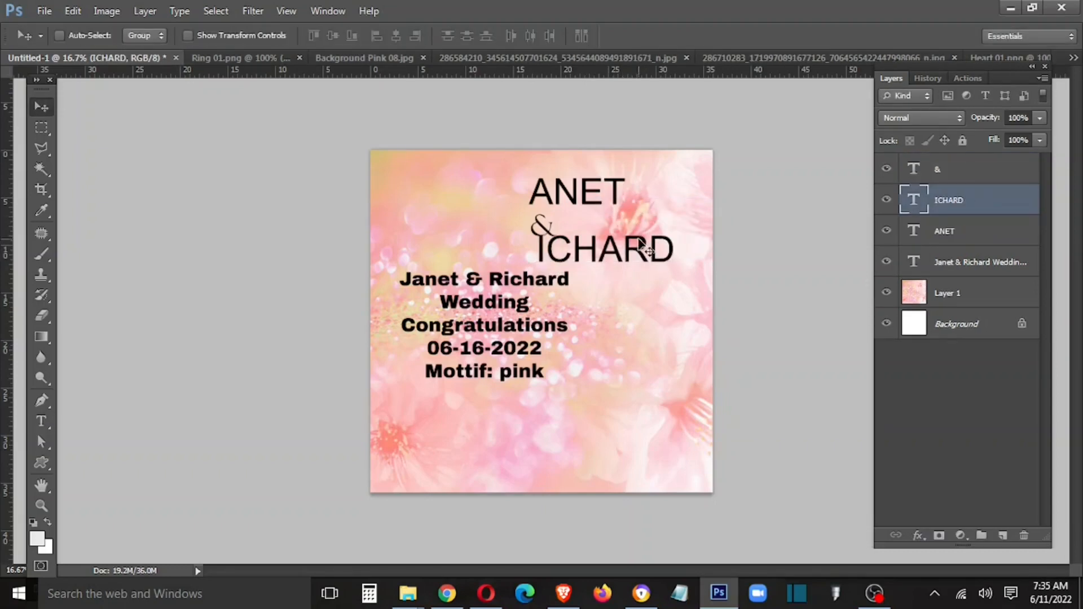
{"action": "left_click_drag", "start_coordinate": [635, 253], "coordinate": [647, 257]}
Move the bold event-details text block to the lower part of the canvas.
{"action": "right_click", "coordinate": [510, 284]}
{"action": "left_click", "coordinate": [510, 288]}
{"action": "left_click_drag", "start_coordinate": [510, 288], "coordinate": [498, 360]}
Duplicate the second name beside itself, set the copy's font to ChopinScript and replace its text with "J".
{"action": "right_click", "coordinate": [599, 262]}
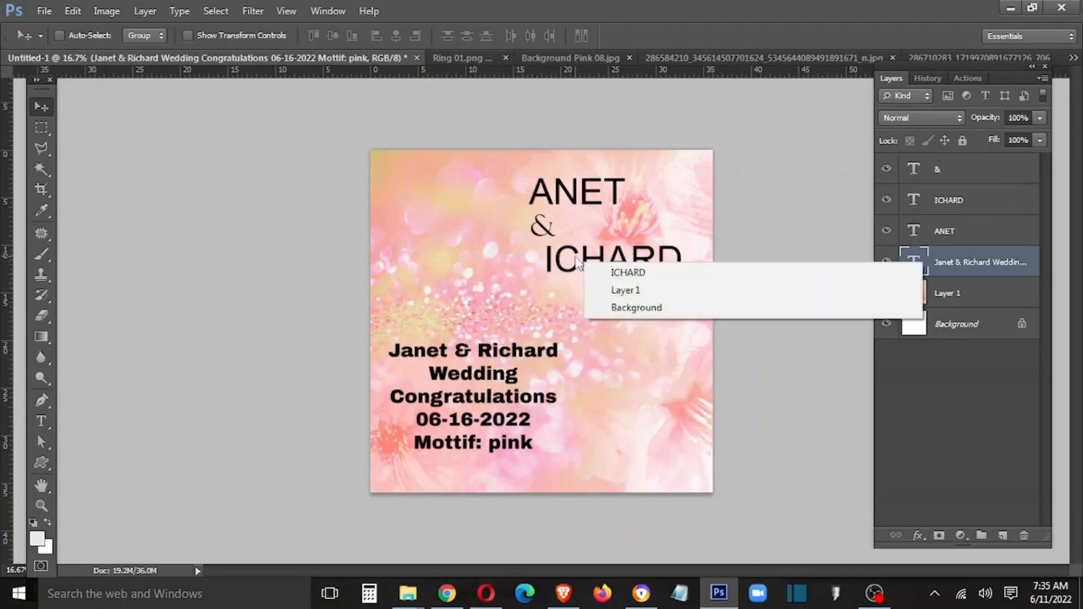
{"action": "left_click", "coordinate": [616, 273]}
{"action": "left_click_drag", "start_coordinate": [637, 237], "coordinate": [474, 237]}
{"action": "double_click", "coordinate": [482, 269]}
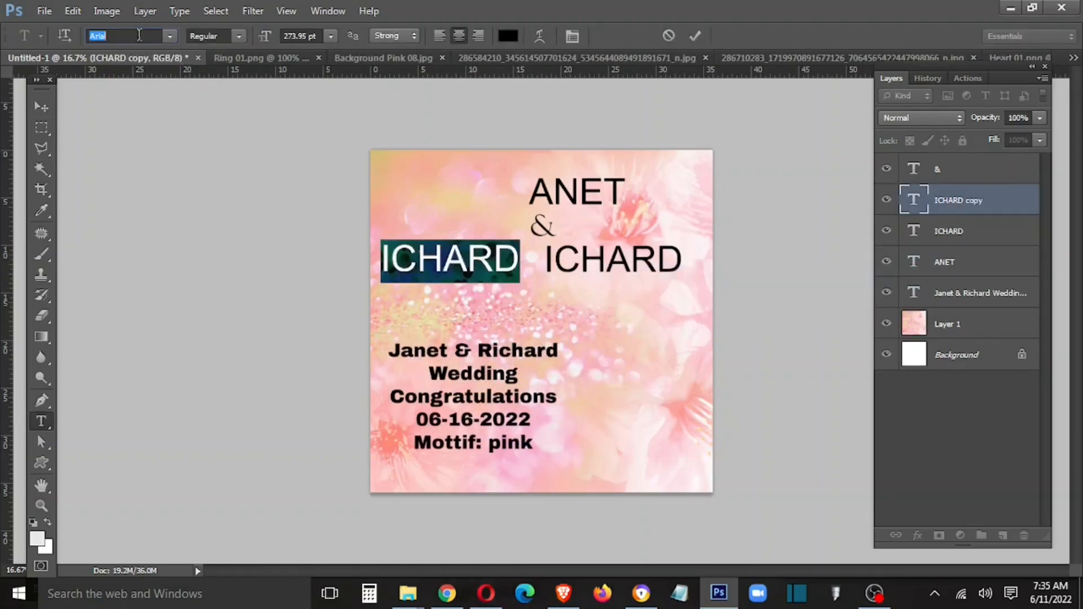
{"action": "key", "text": "Return"}
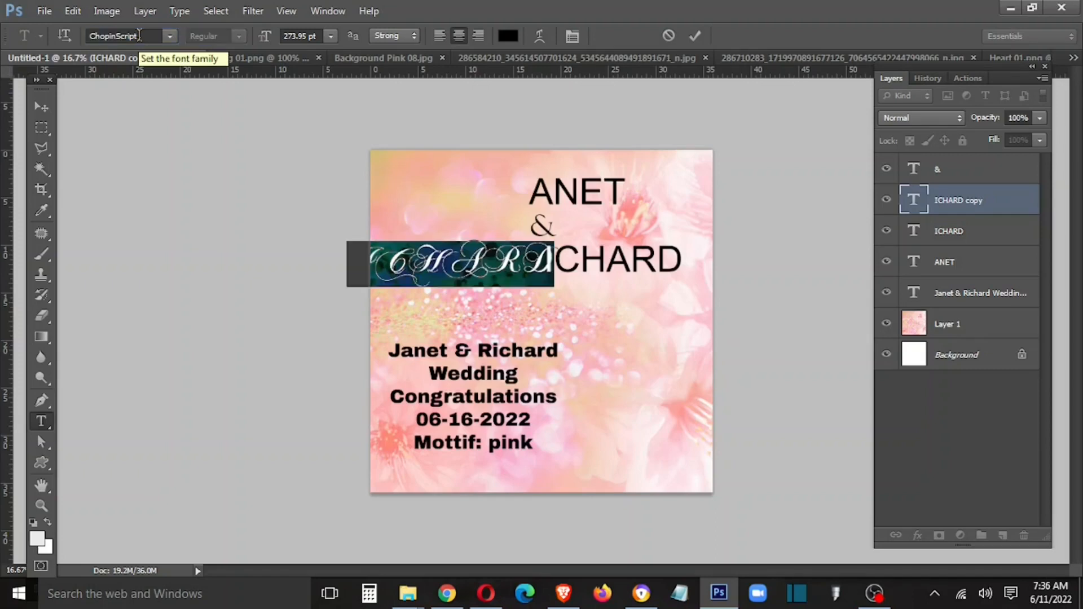
{"action": "double_click", "coordinate": [423, 274]}
{"action": "type", "text": "J"}
{"action": "key", "text": "ctrl+Return"}
{"action": "key", "text": "v"}
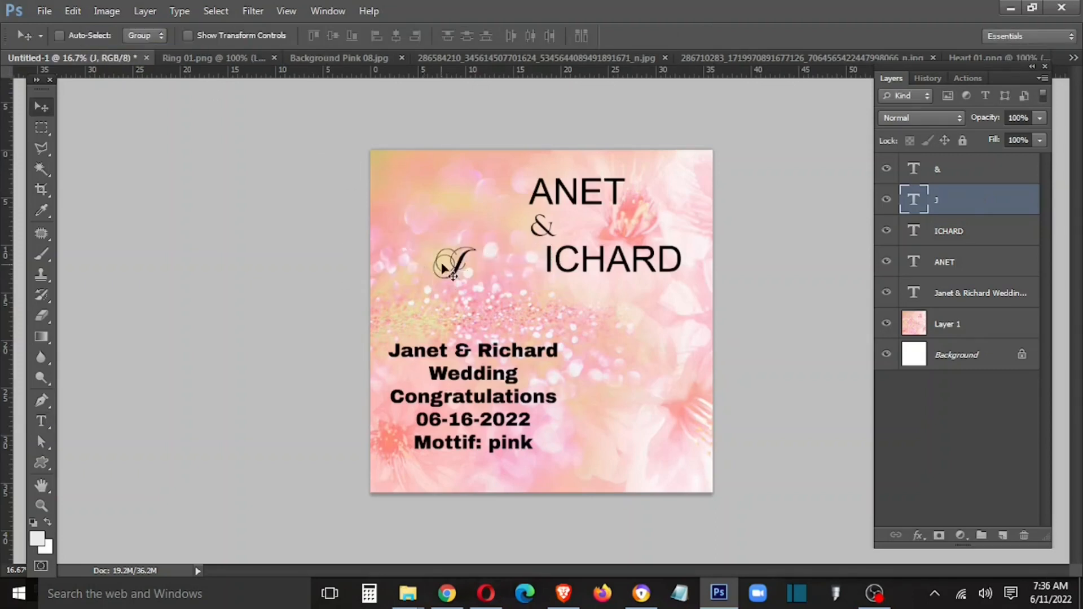
Enlarge the script "J" to about 235% and place it as the first name's initial.
{"action": "key", "text": "ctrl+t"}
{"action": "left_click_drag", "start_coordinate": [478, 289], "coordinate": [524, 248]}
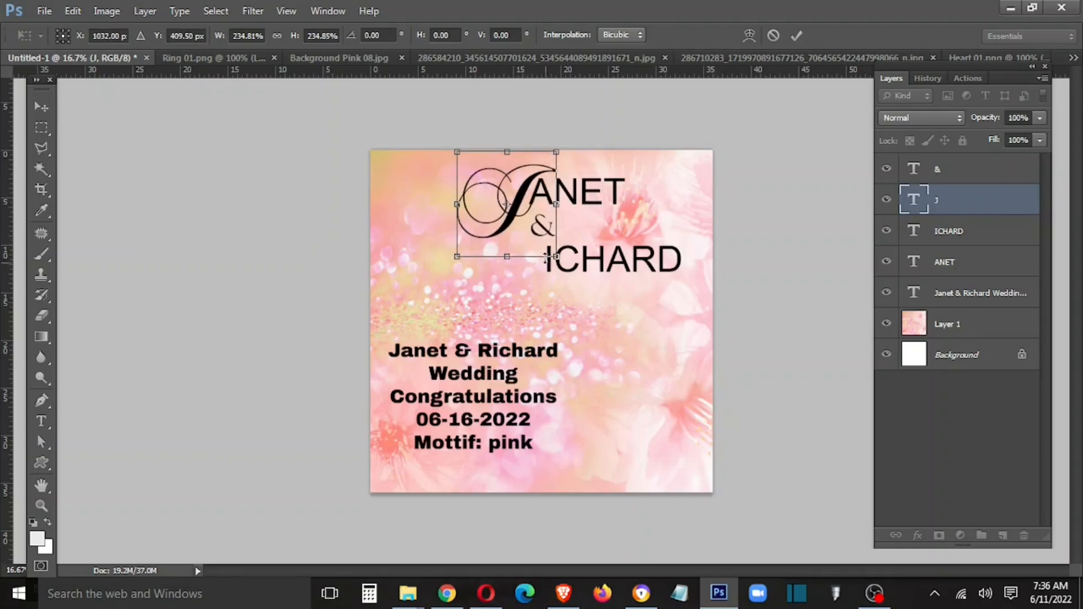
{"action": "key", "text": "Return"}
Duplicate the script "J" in front of the second name and replace the copy's text with "R".
{"action": "left_click_drag", "start_coordinate": [505, 291], "coordinate": [506, 292]}
{"action": "double_click", "coordinate": [914, 199]}
{"action": "type", "text": "R"}
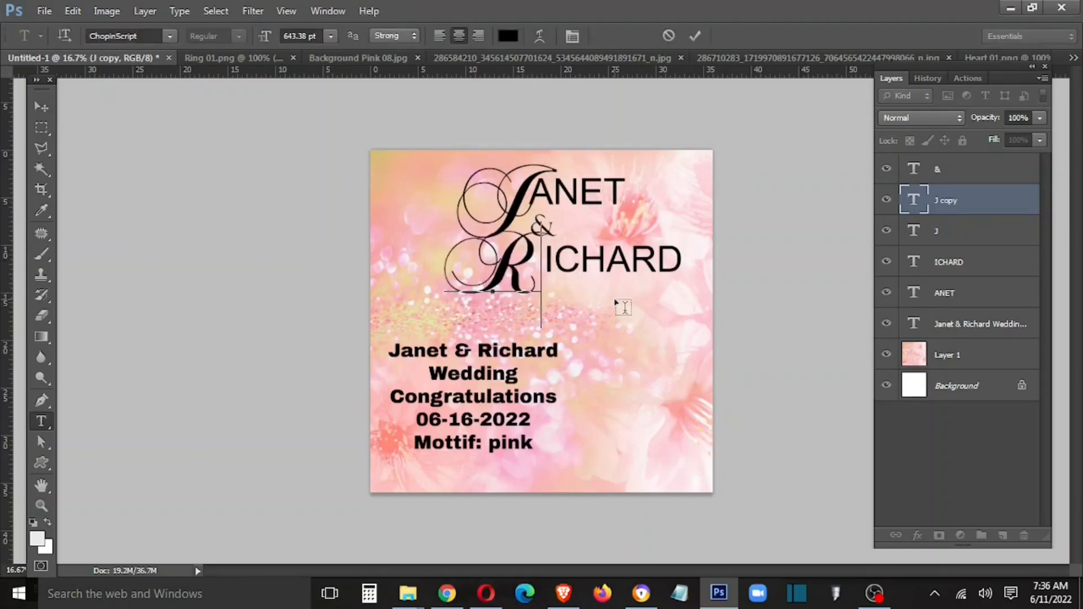
{"action": "key", "text": "ctrl+Return"}
{"action": "key", "text": "v"}
Move the "&" to the end of the first name's line.
{"action": "right_click", "coordinate": [546, 231]}
{"action": "left_click", "coordinate": [555, 242]}
{"action": "left_click_drag", "start_coordinate": [551, 231], "coordinate": [661, 196]}
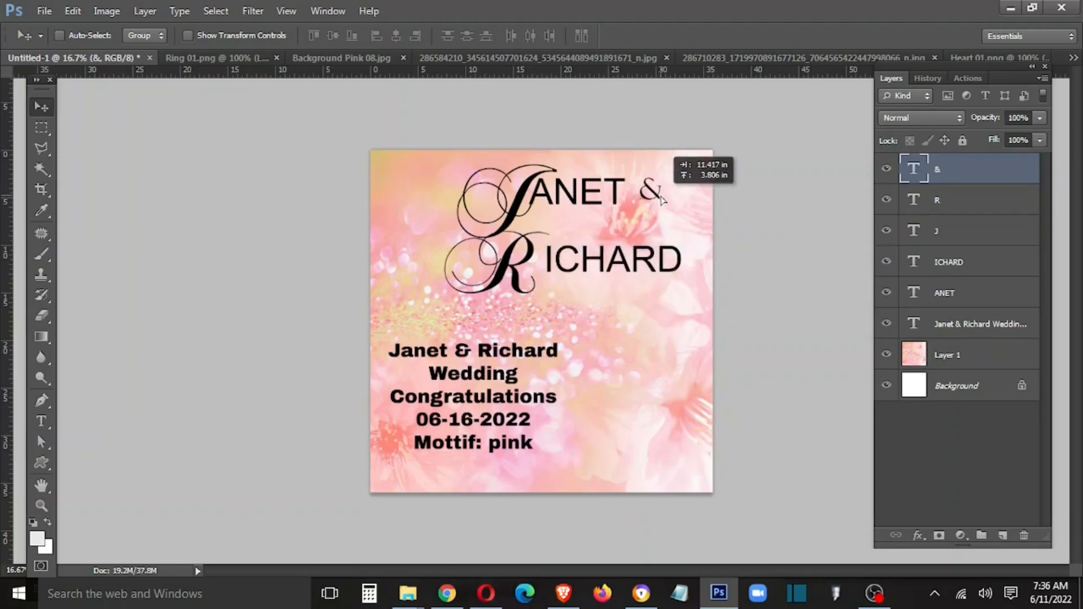
{"action": "right_click", "coordinate": [597, 268]}
{"action": "left_click", "coordinate": [612, 277], "text": "shift"}
{"action": "left_click_drag", "start_coordinate": [598, 262], "coordinate": [661, 263]}
{"action": "key", "text": "ctrl+z"}
Select the "R" initial together with the rest of the second name and shift both toward the canvas's right edge.
{"action": "right_click", "coordinate": [520, 261]}
{"action": "left_click", "coordinate": [536, 274]}
{"action": "right_click", "coordinate": [611, 259]}
{"action": "left_click", "coordinate": [632, 269], "text": "shift"}
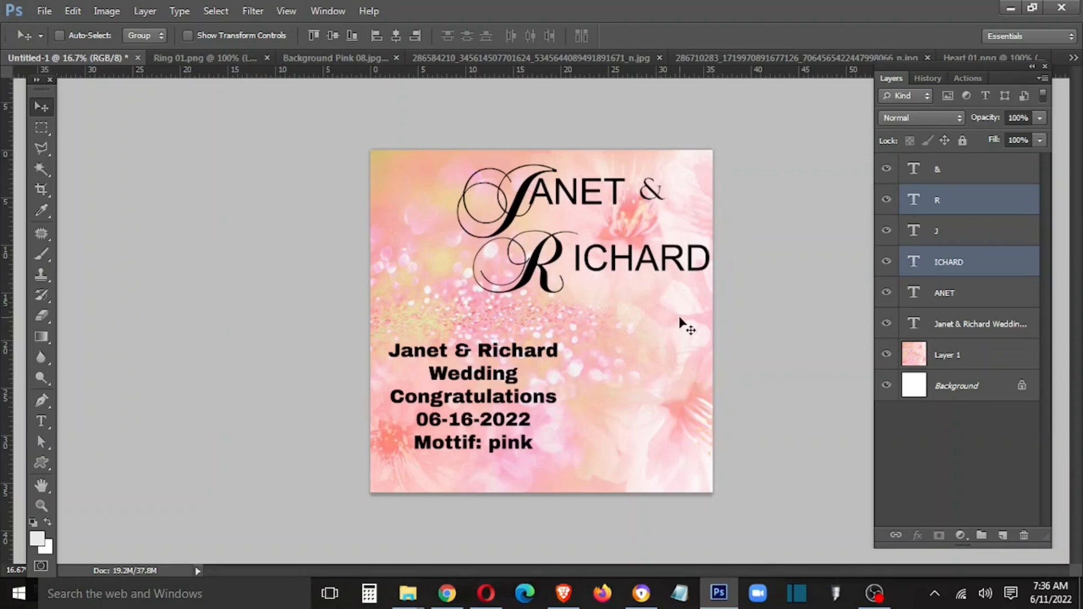
{"action": "key", "text": "shift+Left"}
Place the "&" between the two names and enlarge it to about 125%.
{"action": "left_click_drag", "start_coordinate": [669, 202], "coordinate": [633, 206]}
{"action": "key", "text": "ctrl+t"}
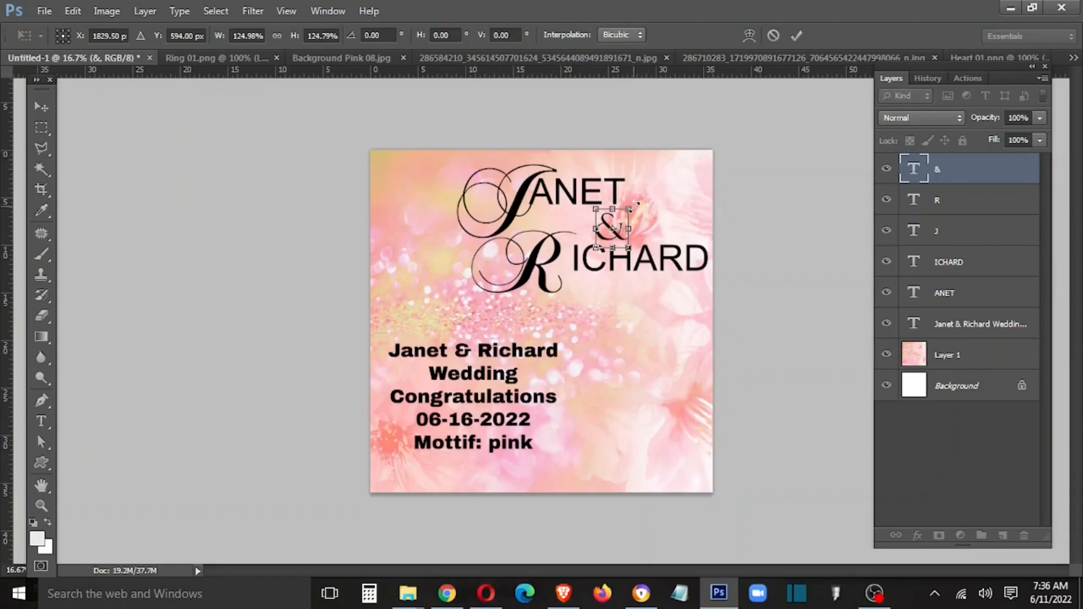
{"action": "key", "text": "Return"}
Scale all the name, initial and "&" layers together to about 82% and fit them into the canvas's upper-right corner.
{"action": "left_click", "coordinate": [962, 291], "text": "shift"}
{"action": "key", "text": "ctrl+t"}
{"action": "left_click_drag", "start_coordinate": [713, 296], "coordinate": [656, 242]}
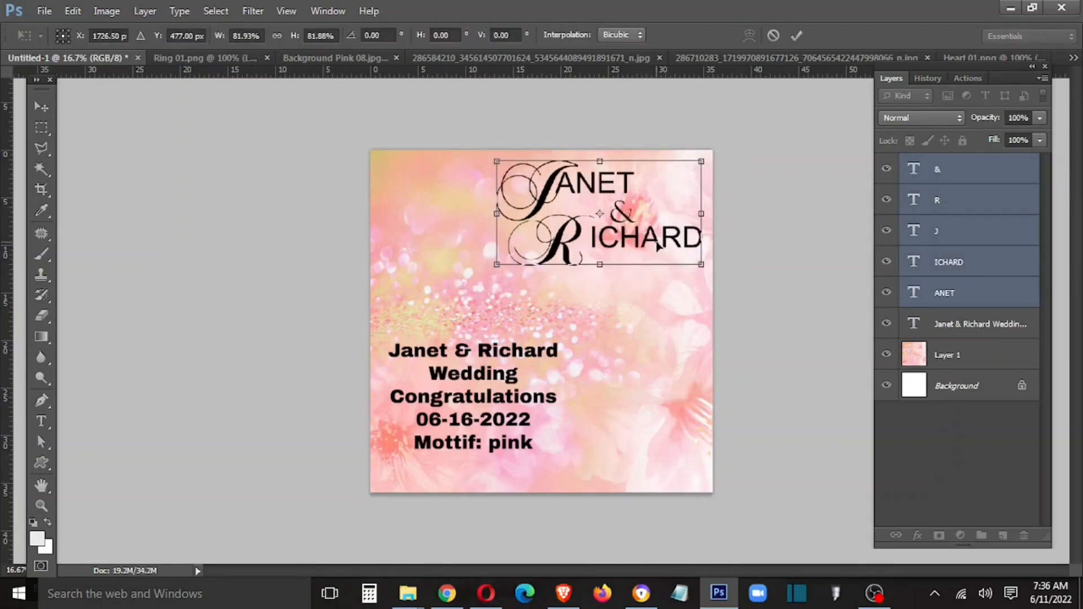
{"action": "key", "text": "Return"}
Add the text "Wedding" in Arial, enlarge it to about 136% and place it below the names.
{"action": "key", "text": "t"}
{"action": "left_click", "coordinate": [572, 304]}
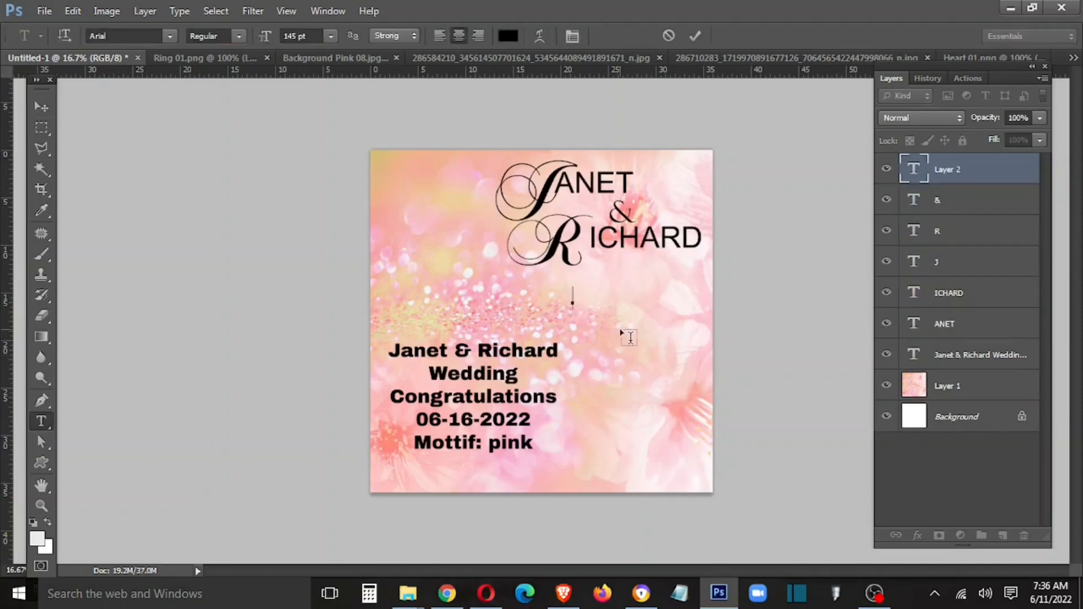
{"action": "key", "text": "ctrl+Return"}
{"action": "key", "text": "ctrl+t"}
{"action": "left_click_drag", "start_coordinate": [615, 319], "coordinate": [664, 292]}
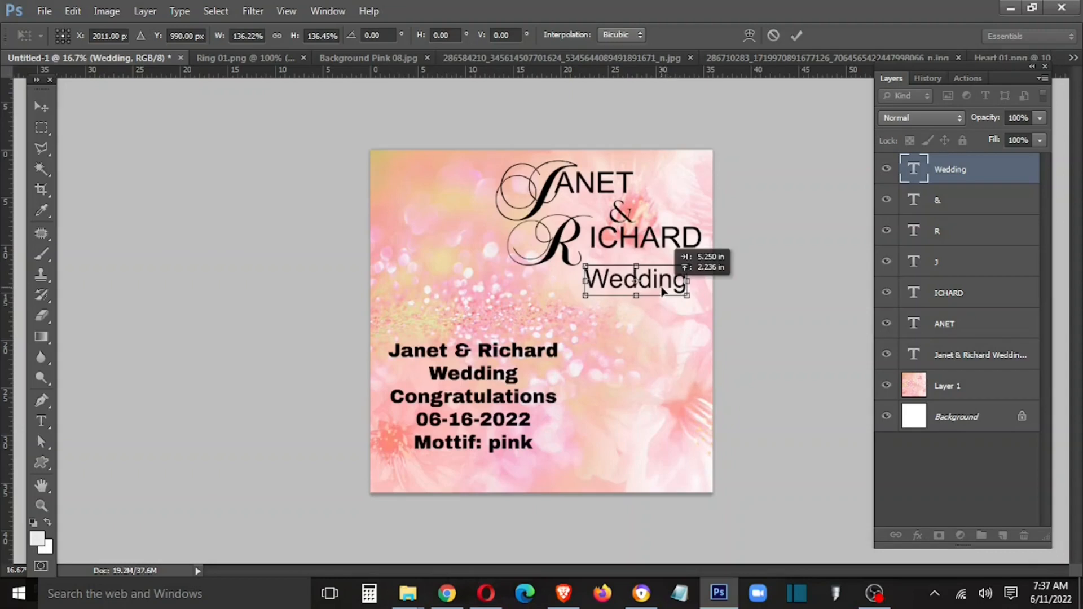
{"action": "key", "text": "Return"}
Try the Malaka font on the "Wedding" text and enlarge it to about 246 pt.
{"action": "key", "text": "t"}
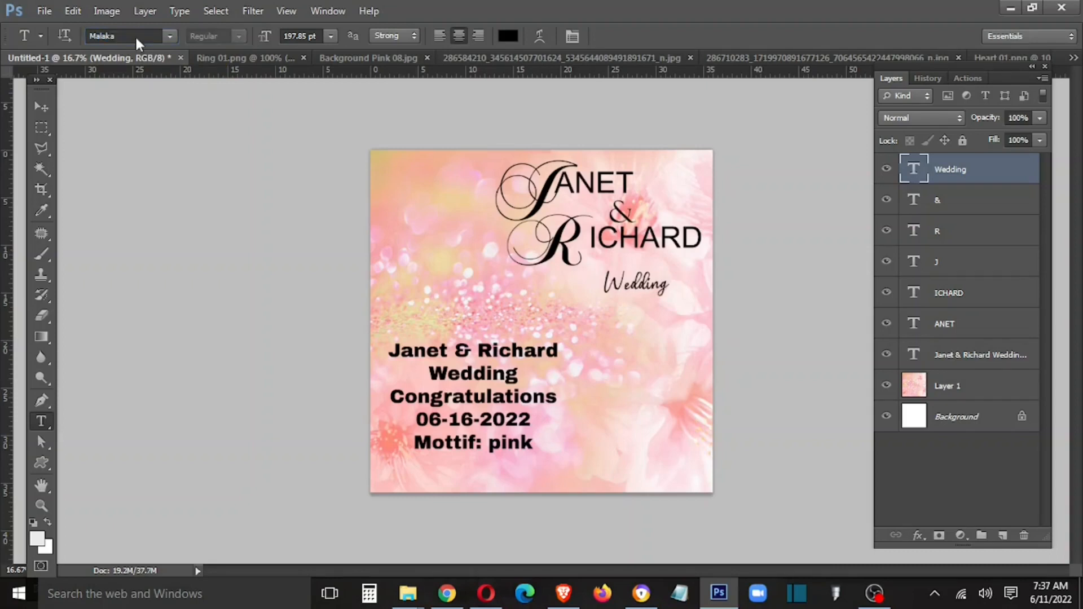
{"action": "key", "text": "v"}
{"action": "key", "text": "ctrl+t"}
{"action": "left_click_drag", "start_coordinate": [671, 302], "coordinate": [680, 318]}
{"action": "key", "text": "Return"}
Set the "Wedding" text's font to Felix Titling and scale it down to fit below the names.
{"action": "key", "text": "t"}
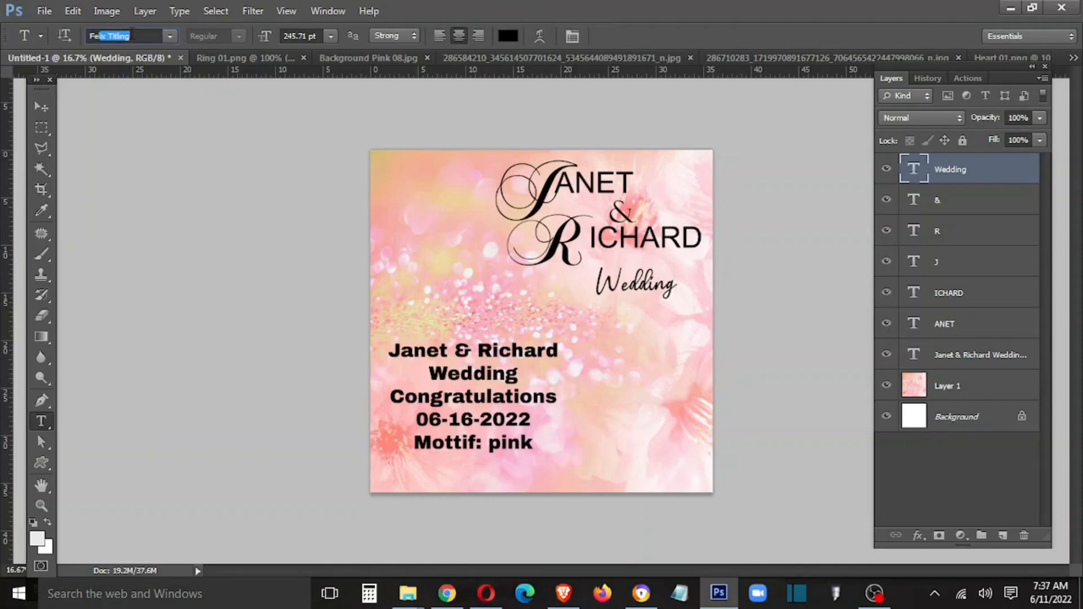
{"action": "key", "text": "Return"}
{"action": "key", "text": "v"}
{"action": "key", "text": "ctrl+t"}
{"action": "left_click_drag", "start_coordinate": [717, 297], "coordinate": [685, 308]}
{"action": "key", "text": "Return"}
{"action": "key", "text": "ctrl+t"}
{"action": "key", "text": "Return"}
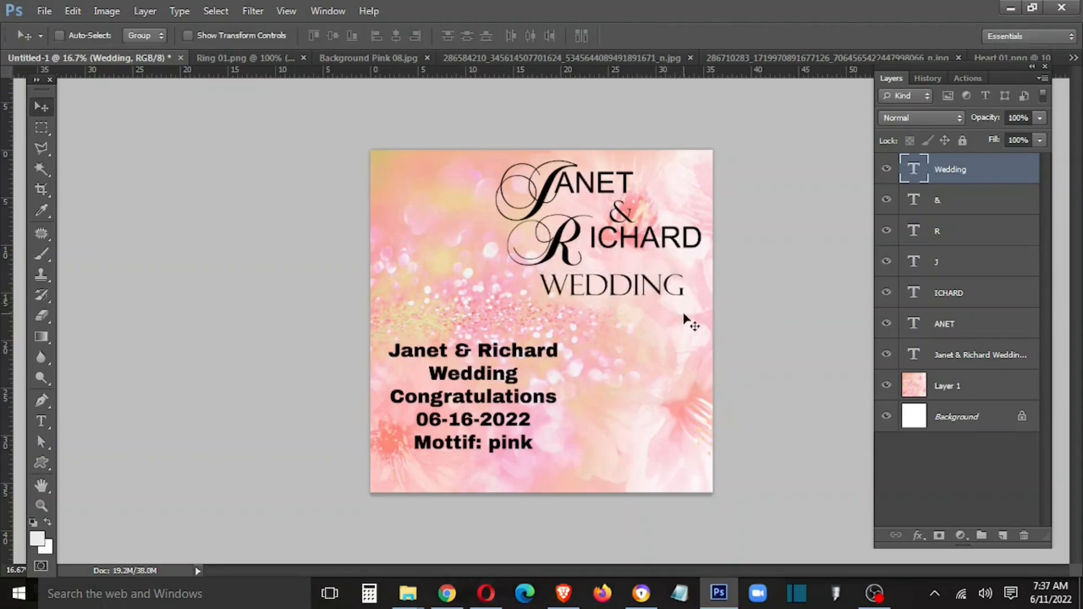
Move the script "R" closer against the rest of the second name.
{"action": "right_click", "coordinate": [562, 226]}
{"action": "left_click", "coordinate": [570, 238]}
{"action": "left_click_drag", "start_coordinate": [575, 239], "coordinate": [582, 232]}
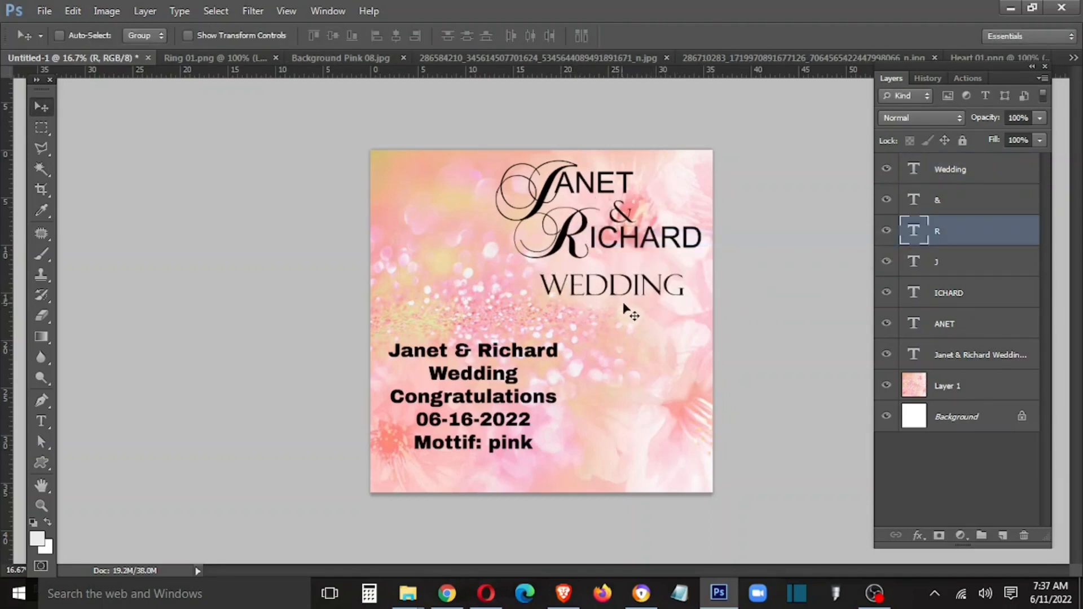
Shrink the "Wedding" text further and reposition it beneath the second name.
{"action": "right_click", "coordinate": [665, 289]}
{"action": "left_click", "coordinate": [675, 299]}
{"action": "mouse_move", "coordinate": [666, 291]}
{"action": "left_mouse_down"}
{"action": "mouse_move", "coordinate": [676, 282]}
{"action": "mouse_move", "coordinate": [664, 287]}
{"action": "mouse_move", "coordinate": [672, 302]}
{"action": "left_mouse_up"}
{"action": "key", "text": "ctrl+t"}
{"action": "key", "text": "Return"}
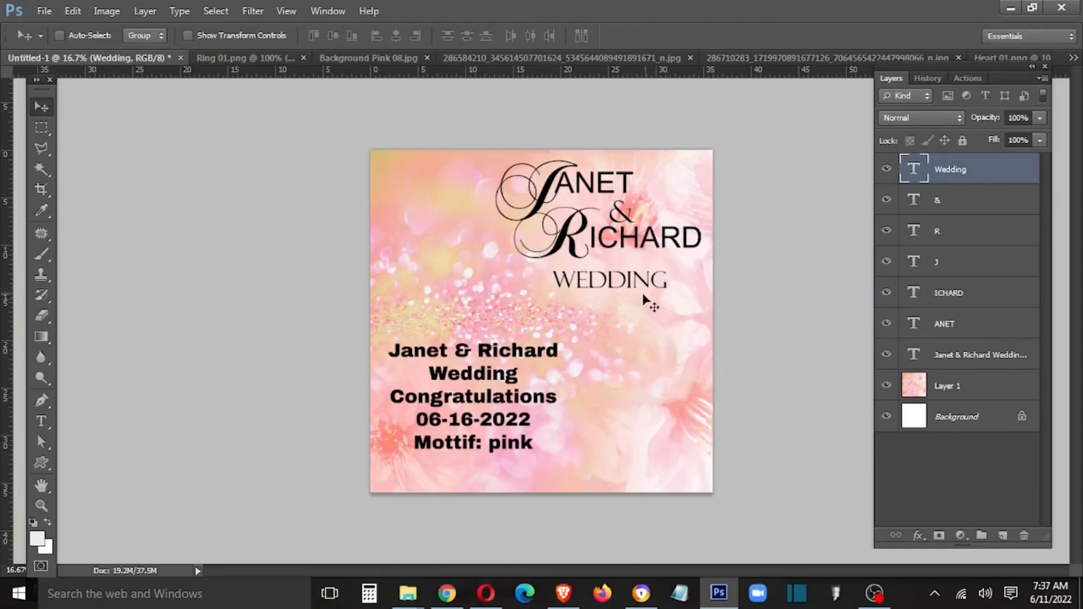
Add the text "CONGRATULATIONS!" in 145 pt Felix Titling and place it directly below "Wedding".
{"action": "key", "text": "t"}
{"action": "left_click", "coordinate": [617, 331]}
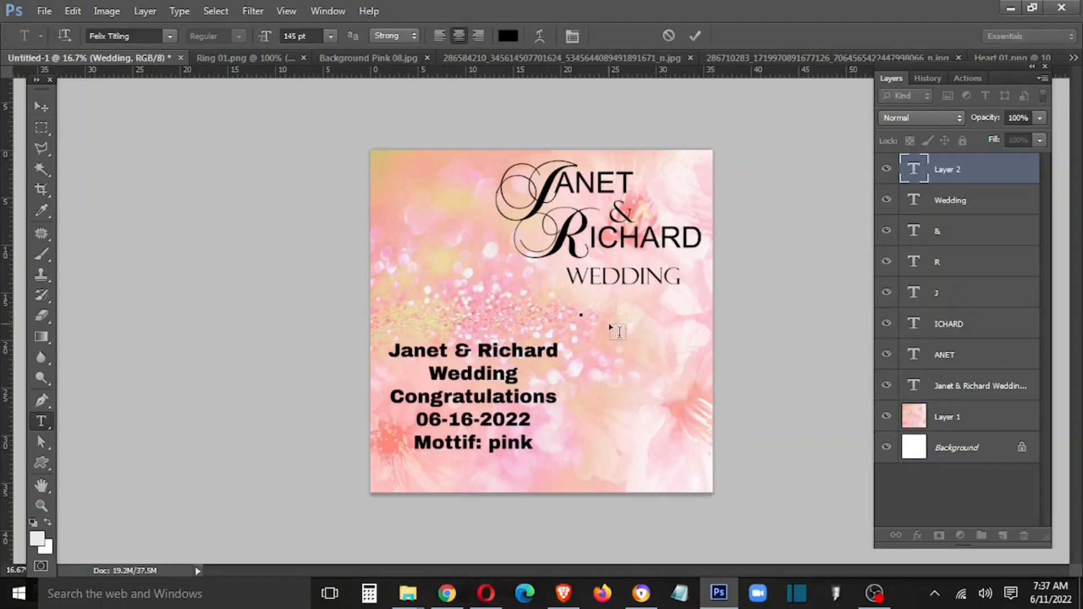
{"action": "type", "text": "CONGRATULATIONS"}
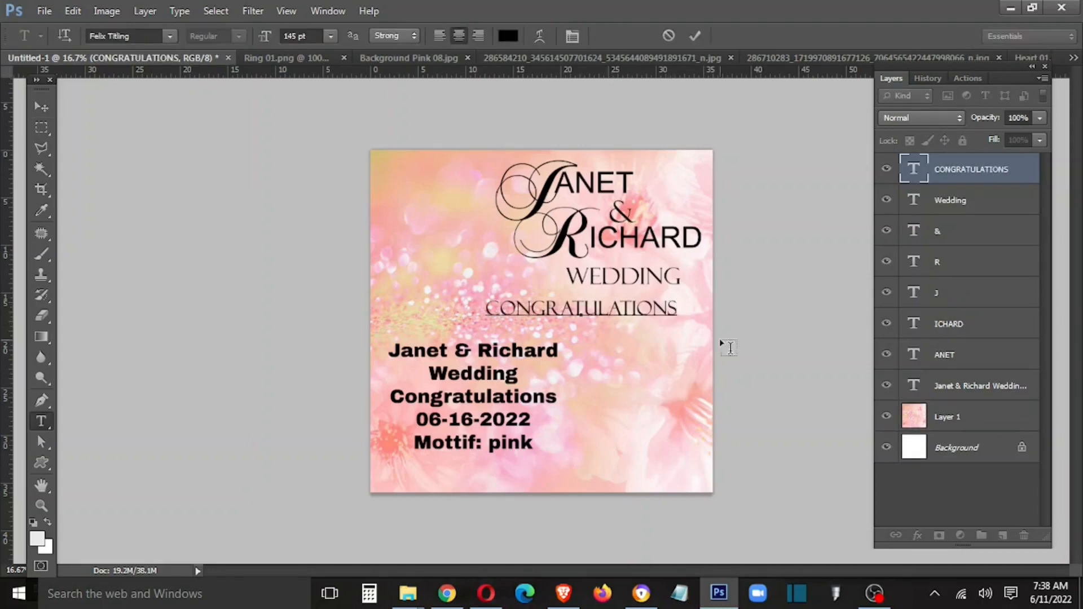
{"action": "type", "text": "!"}
{"action": "key", "text": "ctrl+Return"}
{"action": "left_click_drag", "start_coordinate": [637, 319], "coordinate": [656, 312]}
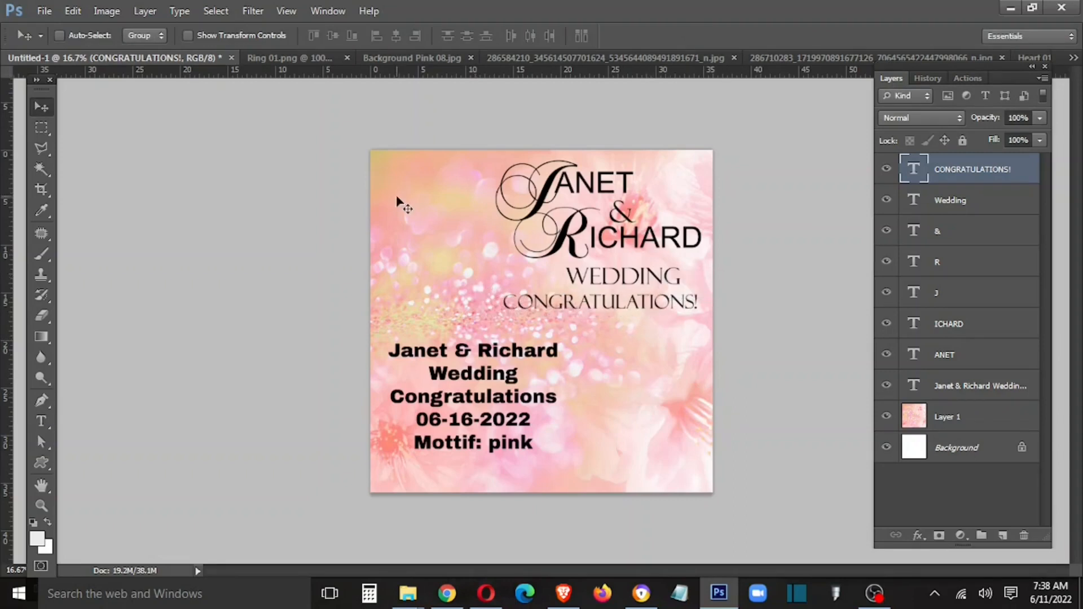
Try Freestyle Script on the "CONGRATULATIONS!" text and change its font to Katy Berry.
{"action": "key", "text": "t"}
{"action": "left_click", "coordinate": [172, 35]}
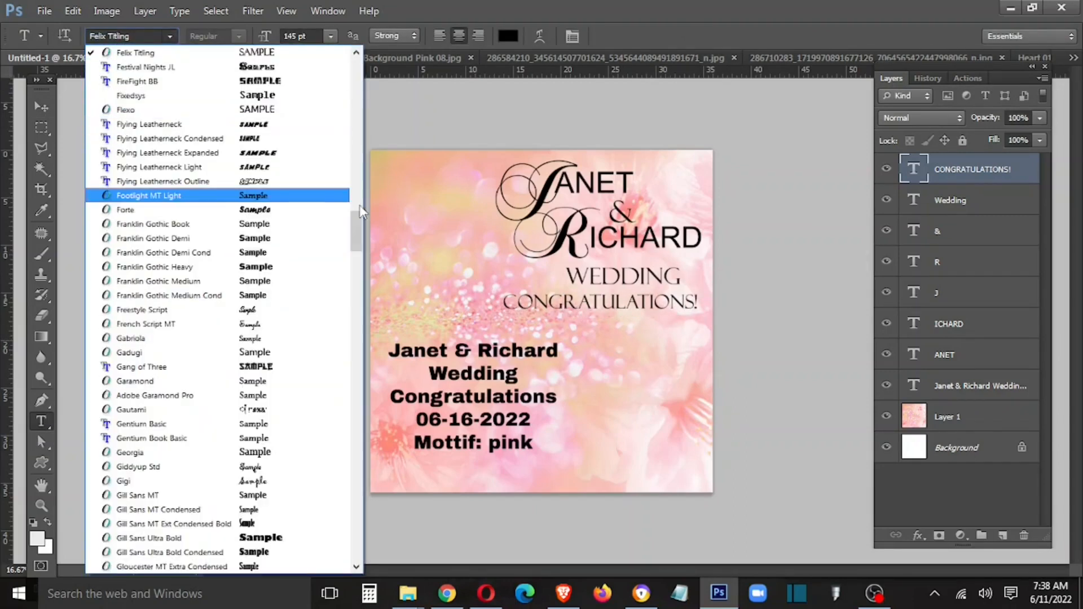
{"action": "left_click", "coordinate": [344, 309]}
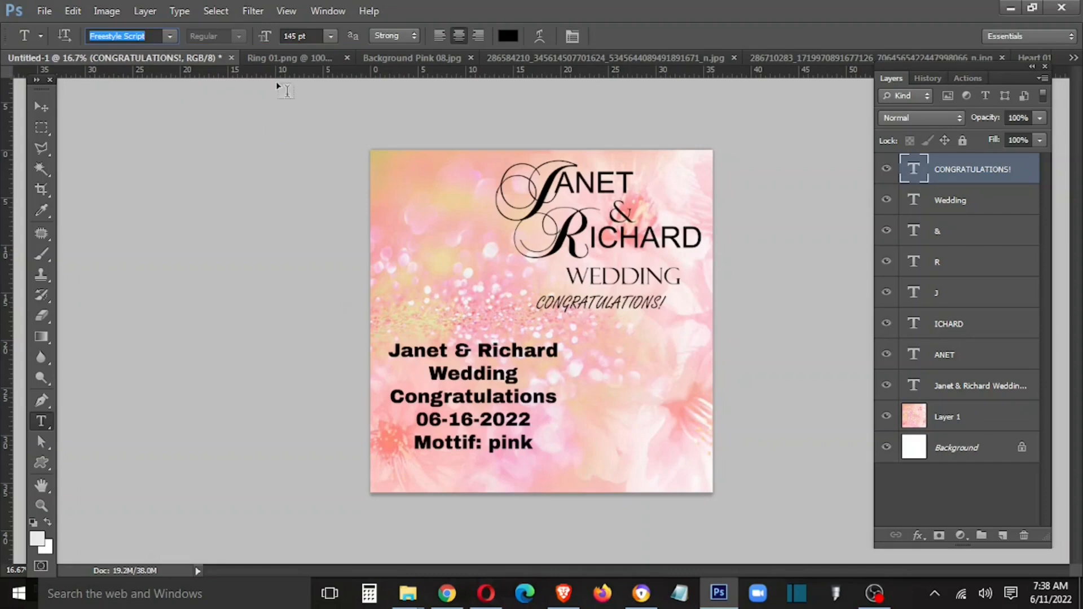
{"action": "left_click", "coordinate": [171, 36]}
{"action": "left_click_drag", "start_coordinate": [353, 255], "coordinate": [347, 307]}
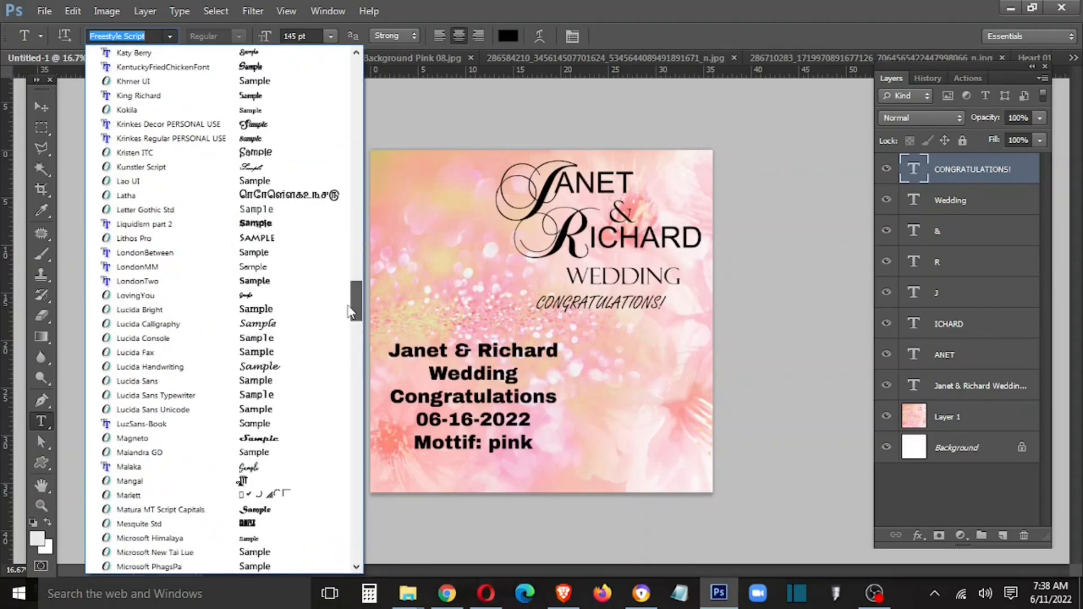
{"action": "left_click", "coordinate": [236, 52]}
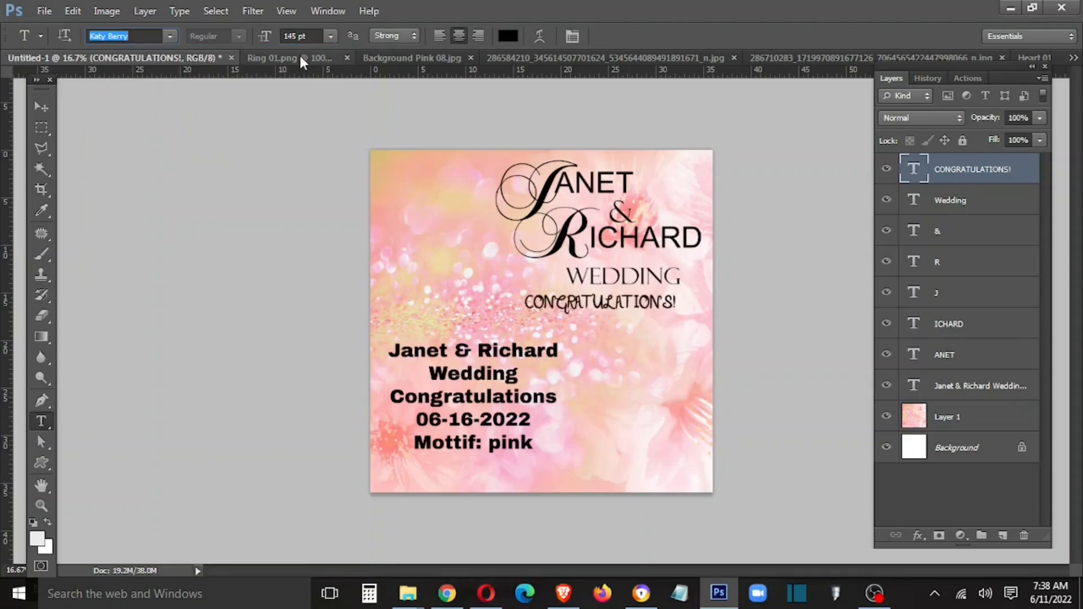
Try the Allana font on the "CONGRATULATIONS!" text and change it to Bodoni MT.
{"action": "left_click", "coordinate": [171, 37]}
{"action": "left_click_drag", "start_coordinate": [355, 301], "coordinate": [355, 372]}
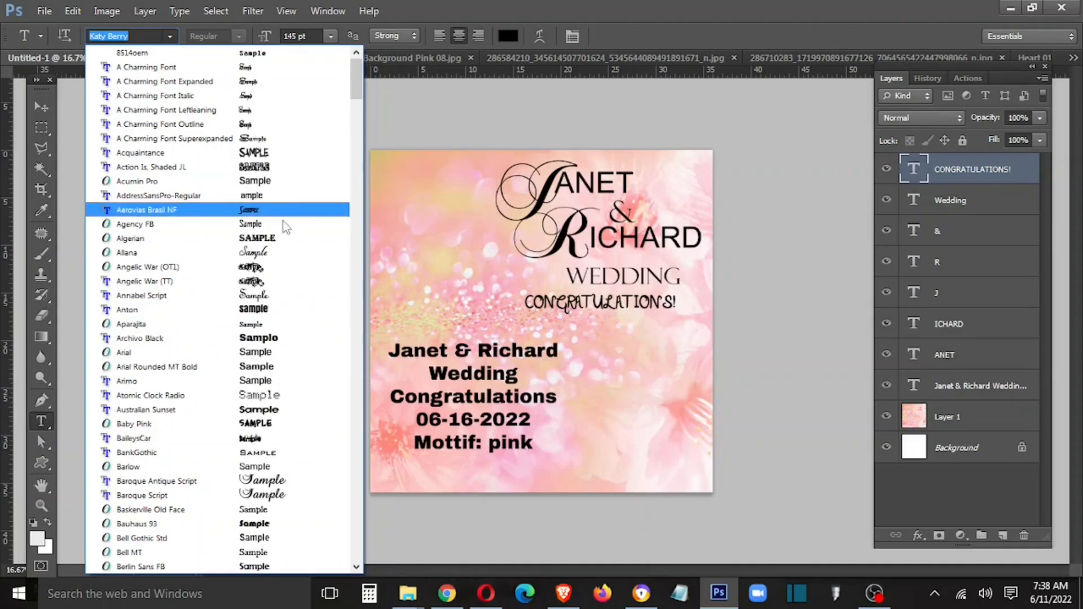
{"action": "left_click", "coordinate": [282, 253]}
{"action": "left_click", "coordinate": [174, 39]}
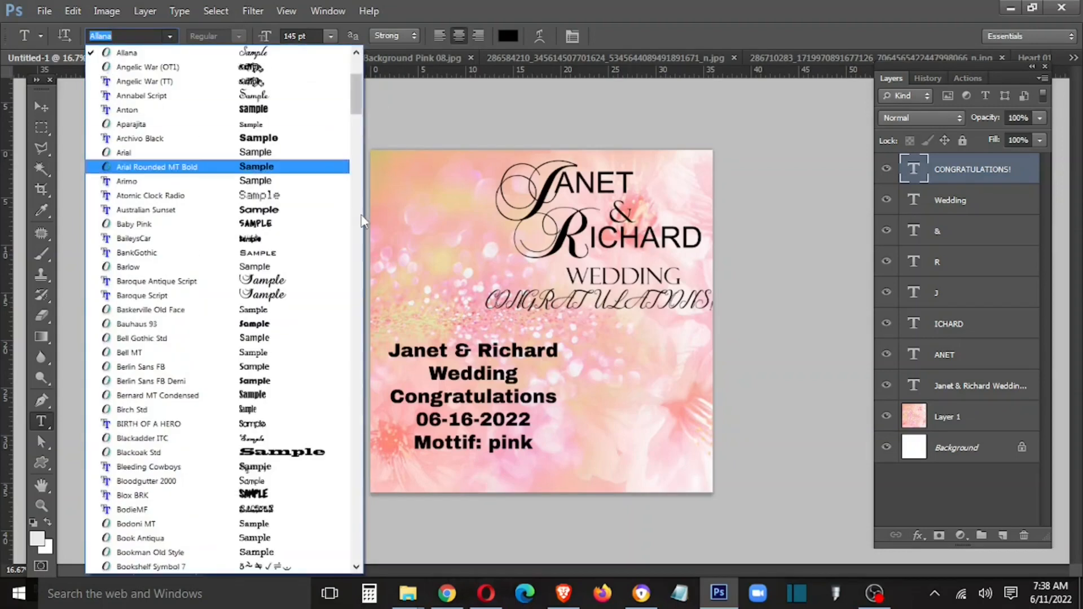
{"action": "left_click_drag", "start_coordinate": [354, 85], "coordinate": [352, 132]}
{"action": "left_click", "coordinate": [279, 282]}
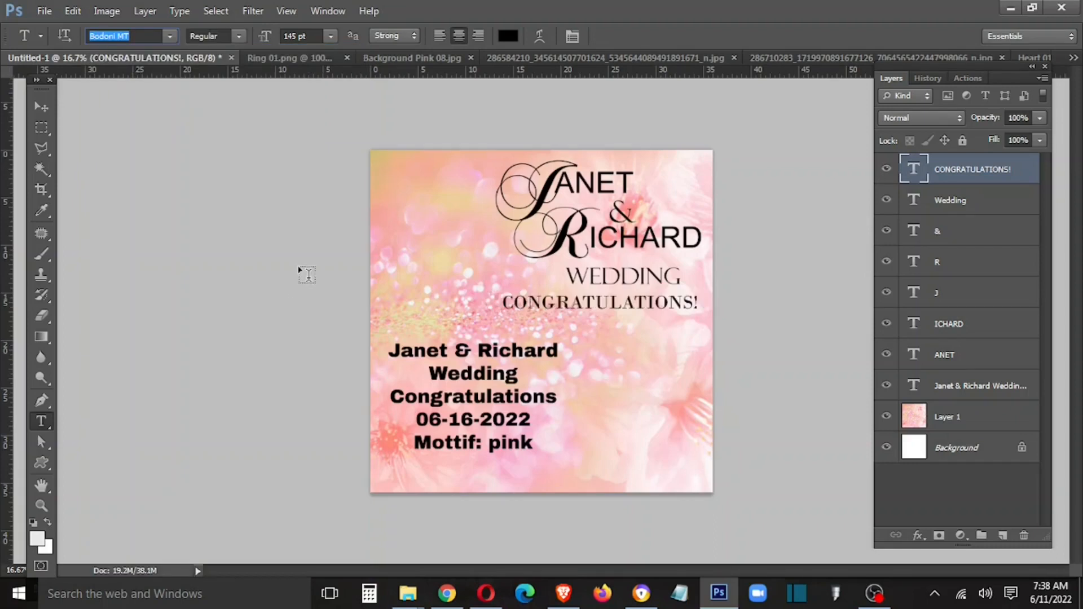
Try Allana again on the "CONGRATULATIONS!" text and change its font to BankGothic.
{"action": "left_click", "coordinate": [169, 35]}
{"action": "scroll", "coordinate": [360, 126], "scroll_direction": "up", "scroll_amount": 8}
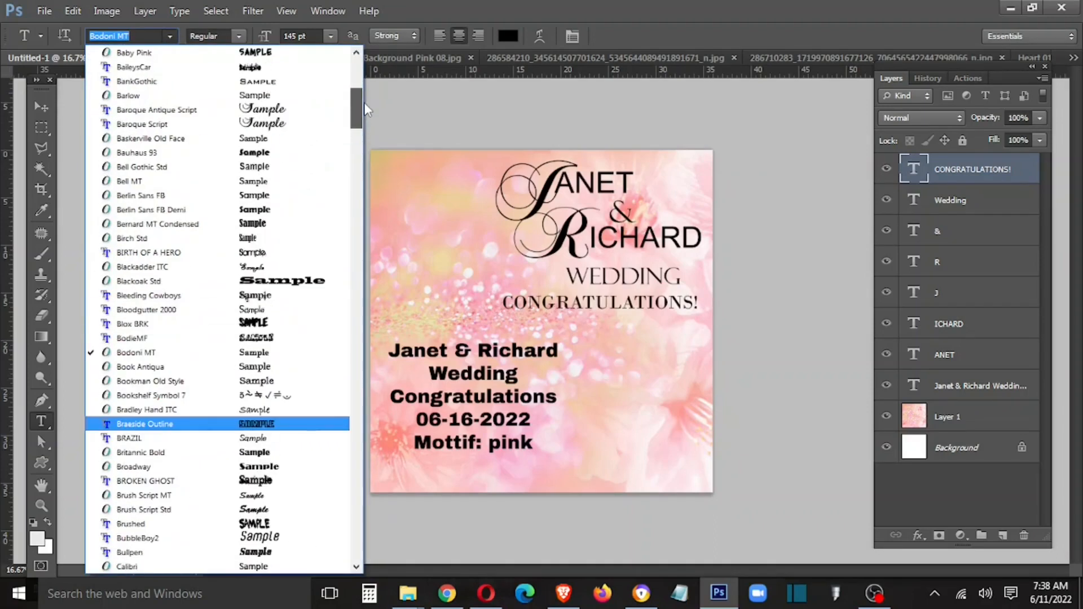
{"action": "left_click_drag", "start_coordinate": [364, 103], "coordinate": [370, 74]}
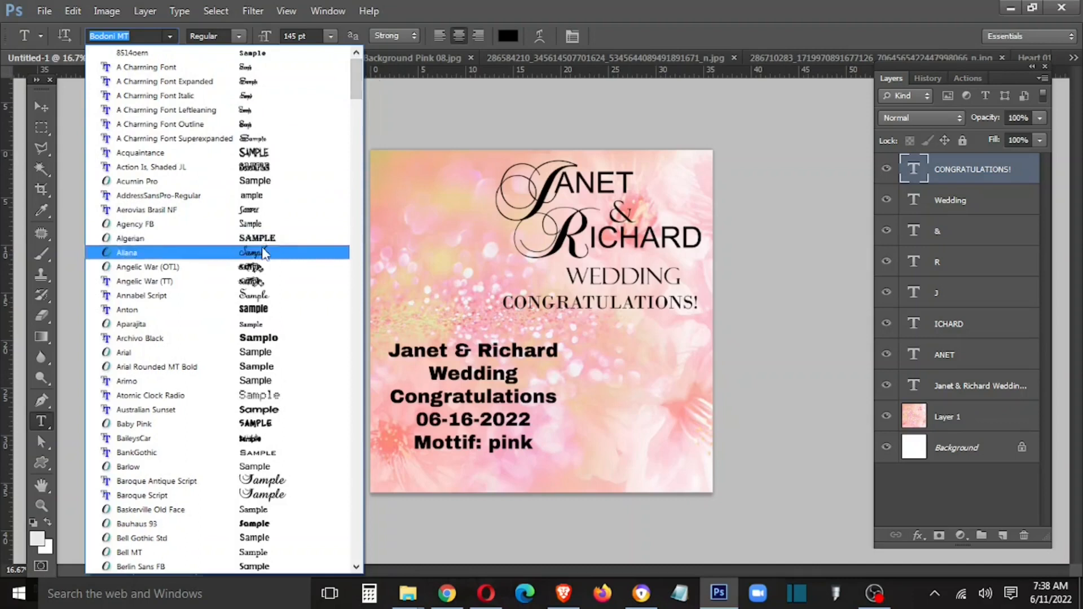
{"action": "left_click", "coordinate": [261, 252]}
{"action": "left_click", "coordinate": [171, 35]}
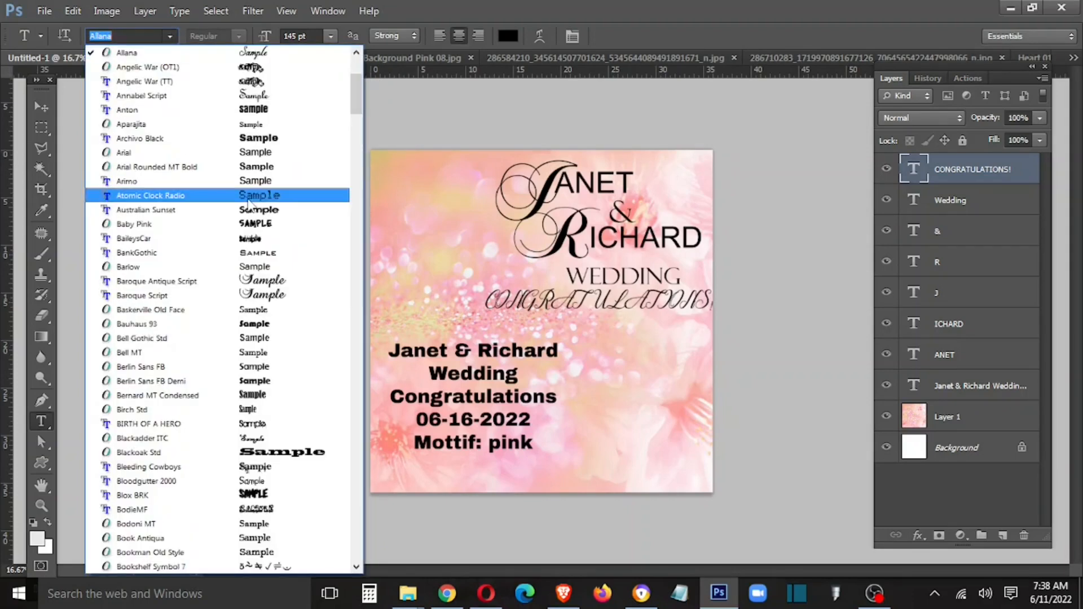
{"action": "left_click", "coordinate": [303, 248]}
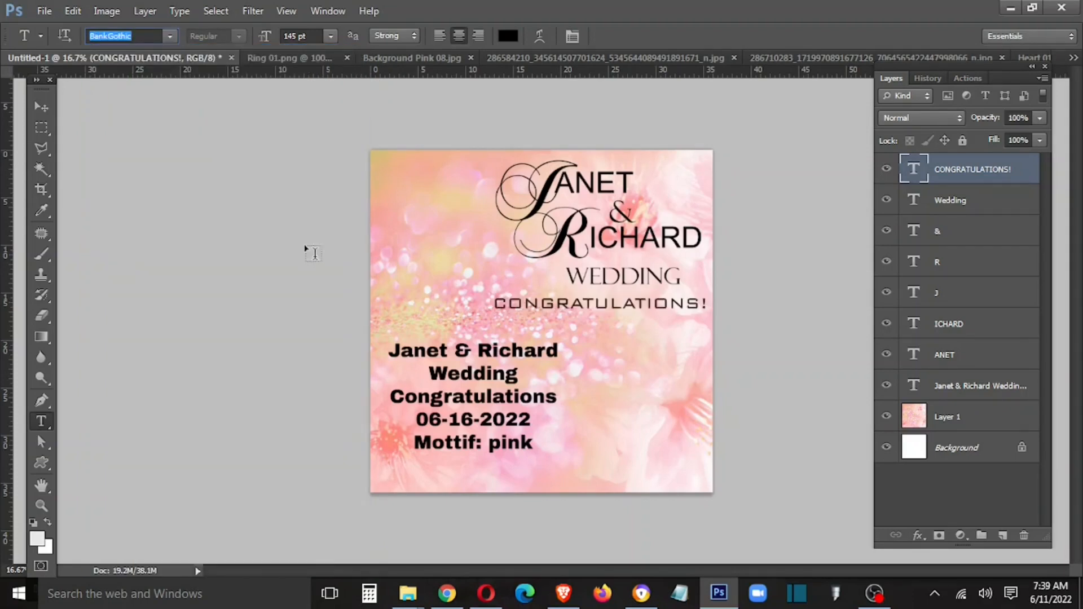
Change the font of the "Wedding" text to BankGothic.
{"action": "left_click", "coordinate": [582, 280]}
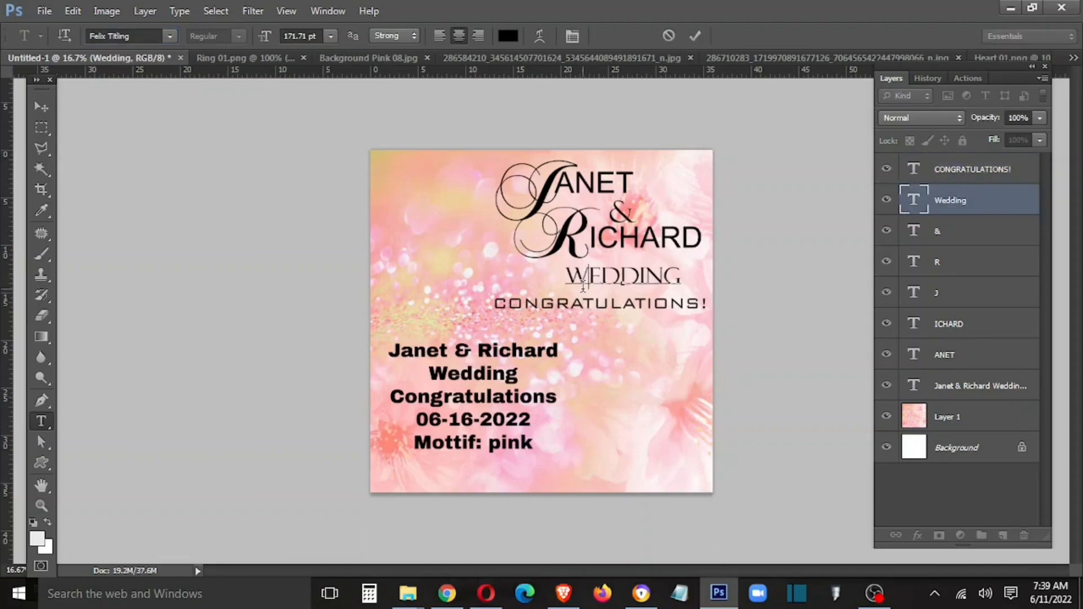
{"action": "left_click", "coordinate": [580, 306]}
{"action": "key", "text": "ctrl+Return"}
{"action": "left_click", "coordinate": [626, 293]}
{"action": "double_click", "coordinate": [630, 282]}
{"action": "left_click", "coordinate": [159, 36]}
{"action": "key", "text": "Return"}
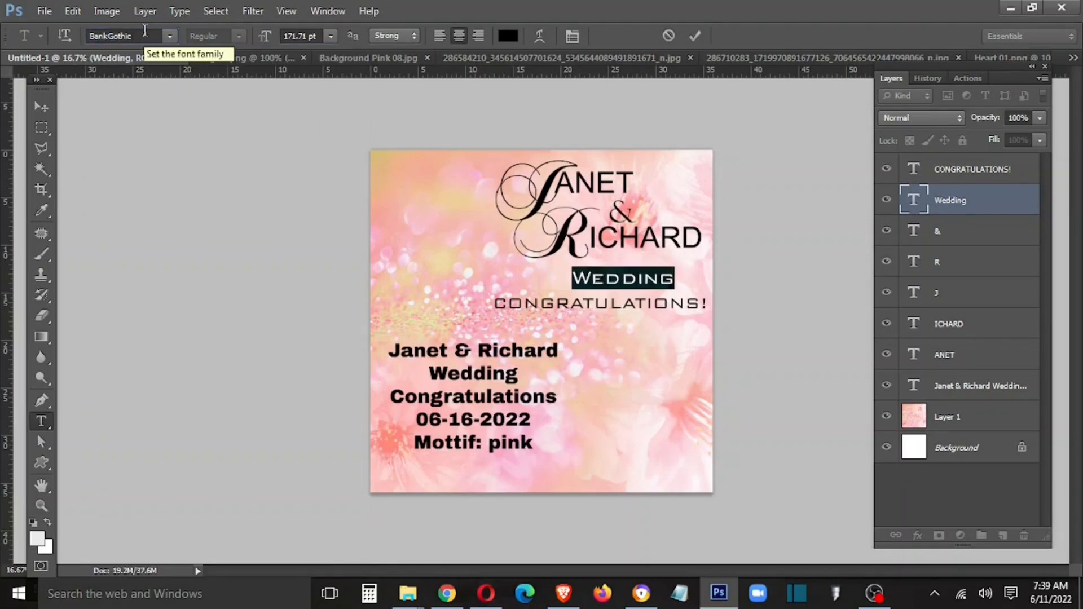
{"action": "key", "text": "ctrl+Return"}
Move the "Wedding" text up directly beneath the second name and enlarge it slightly.
{"action": "left_click_drag", "start_coordinate": [620, 276], "coordinate": [608, 263]}
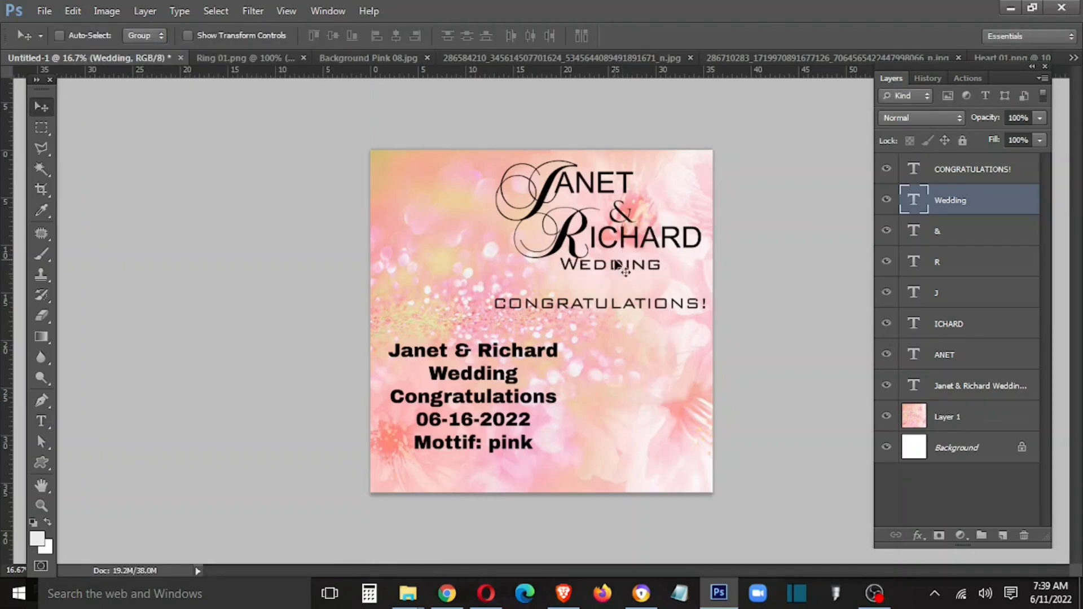
{"action": "key", "text": "ctrl+t"}
{"action": "mouse_move", "coordinate": [671, 287]}
{"action": "left_mouse_down"}
{"action": "mouse_move", "coordinate": [705, 282]}
{"action": "mouse_move", "coordinate": [690, 278]}
{"action": "left_mouse_up"}
{"action": "key", "text": "Return"}
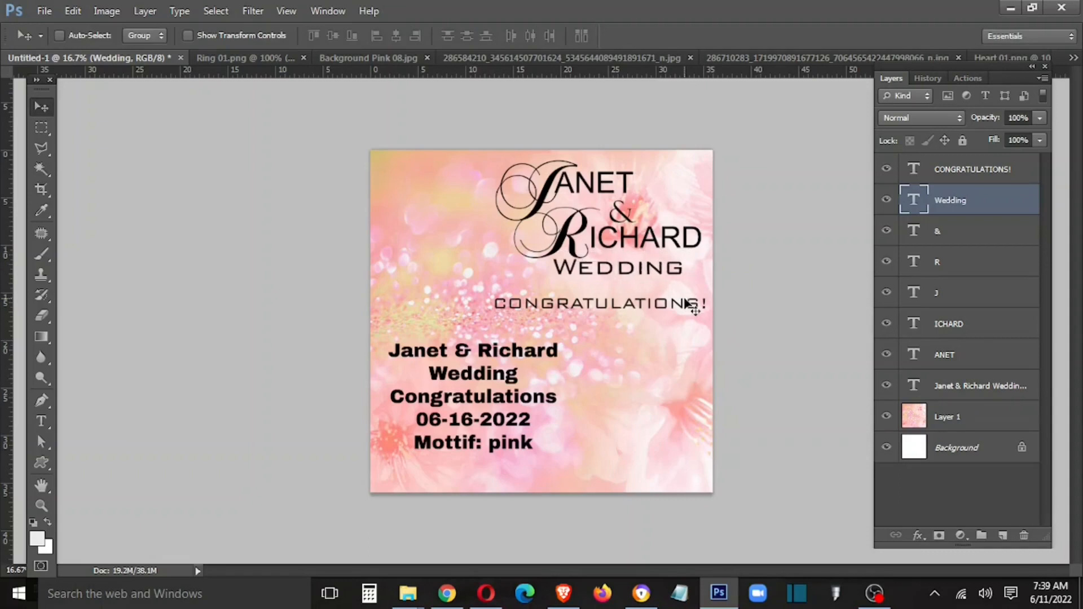
Change the "CONGRATULATIONS!" text to Felix Titling and move it up close beneath "Wedding".
{"action": "double_click", "coordinate": [689, 305]}
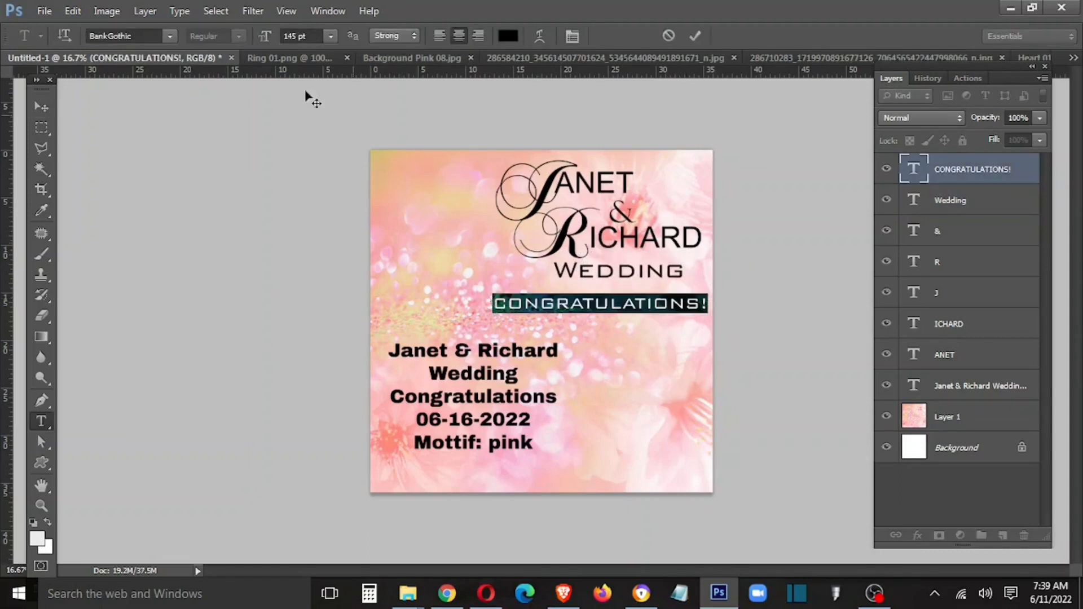
{"action": "left_click", "coordinate": [168, 37]}
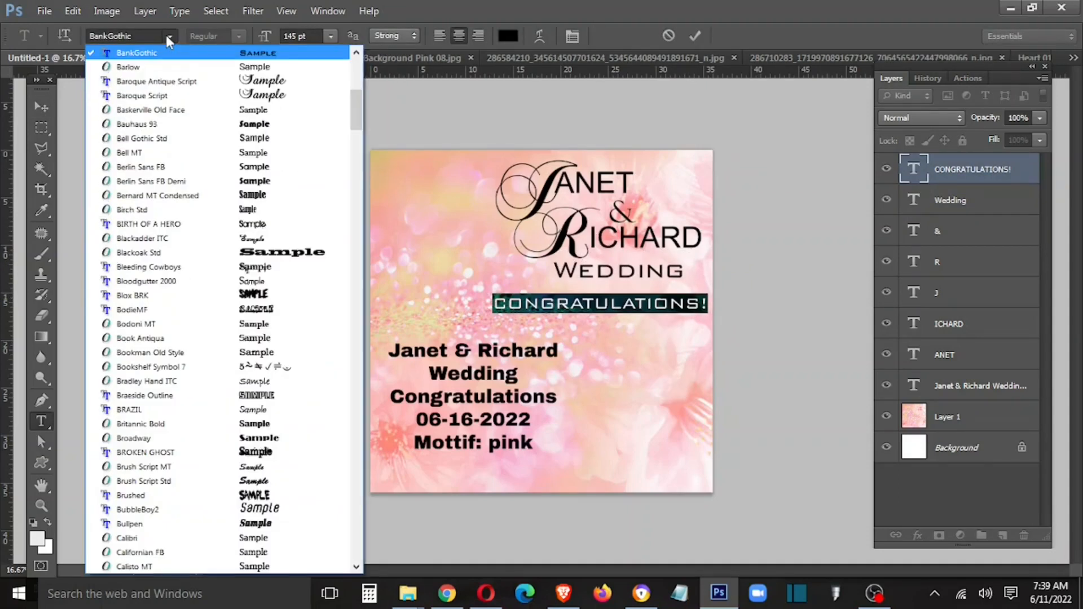
{"action": "left_click", "coordinate": [145, 33]}
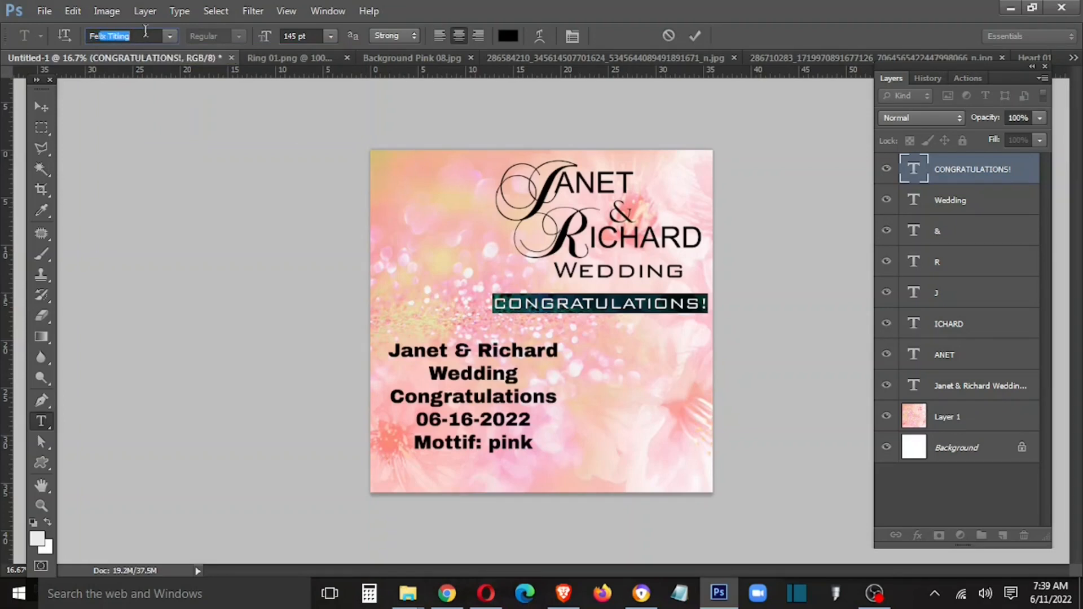
{"action": "type", "text": "Fe"}
{"action": "key", "text": "Return"}
{"action": "left_click", "coordinate": [40, 108]}
{"action": "mouse_move", "coordinate": [608, 302]}
{"action": "left_mouse_down"}
{"action": "mouse_move", "coordinate": [620, 307]}
{"action": "mouse_move", "coordinate": [618, 296]}
{"action": "left_mouse_up"}
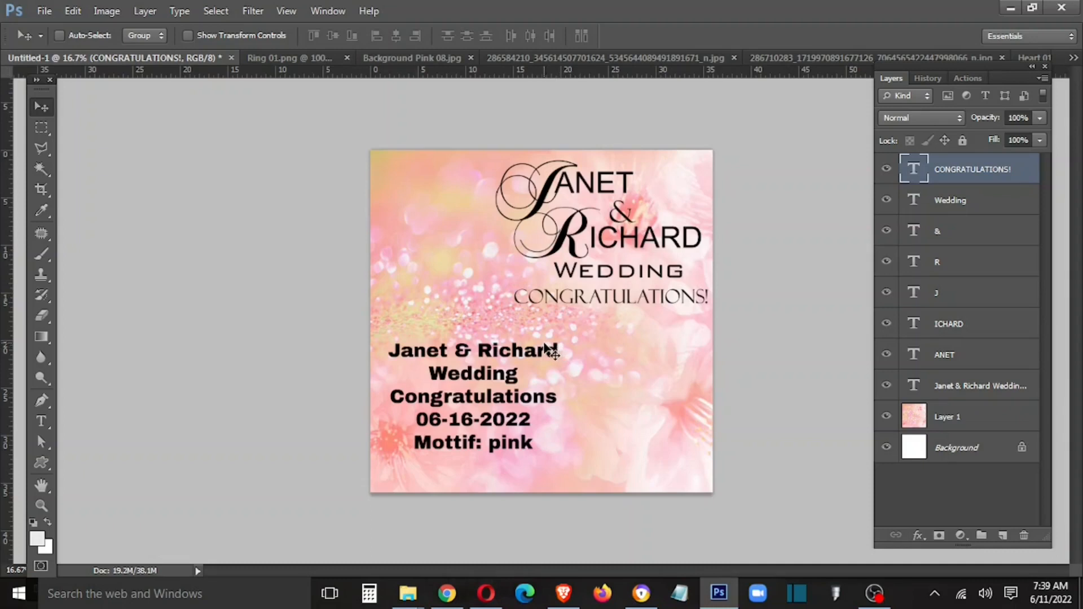
Delete everything from the black notes text block except the date "06-16-2022".
{"action": "key", "text": "t"}
{"action": "left_click", "coordinate": [516, 375]}
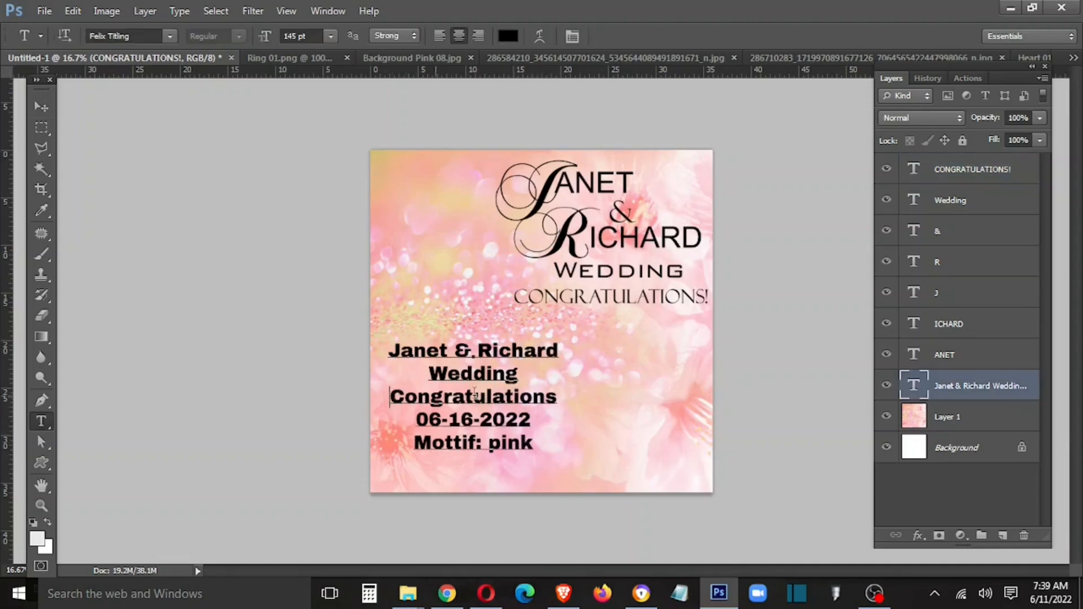
{"action": "left_click_drag", "start_coordinate": [389, 351], "coordinate": [551, 394]}
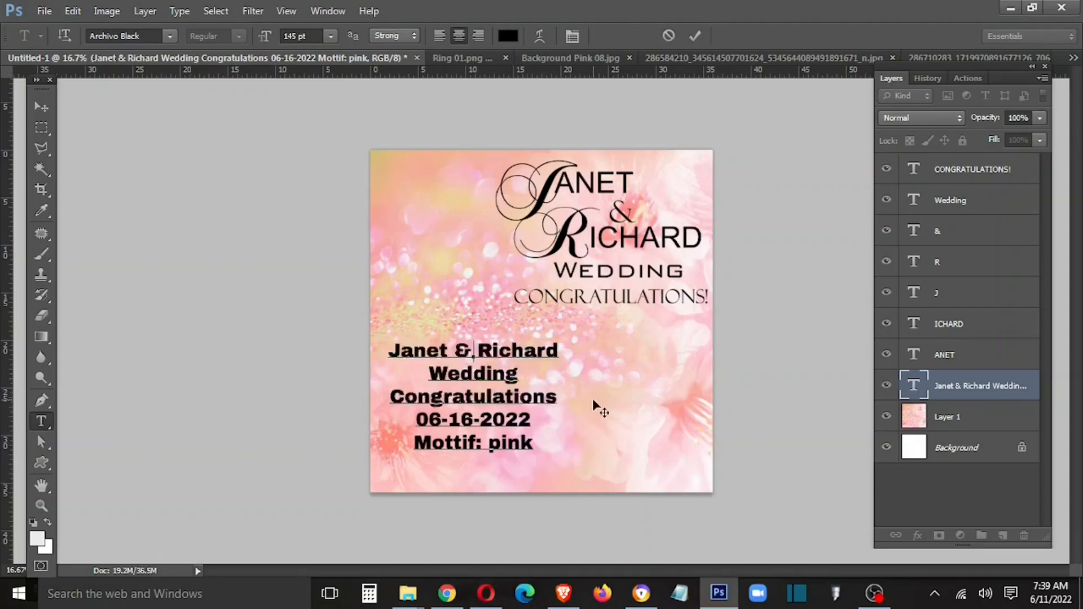
{"action": "key", "text": "BackSpace"}
{"action": "key", "text": "Delete"}
{"action": "key", "text": "BackSpace"}
{"action": "key", "text": "ctrl+a"}
Set the date text to Felix Titling and place it centred below "CONGRATULATIONS!".
{"action": "left_click", "coordinate": [143, 35]}
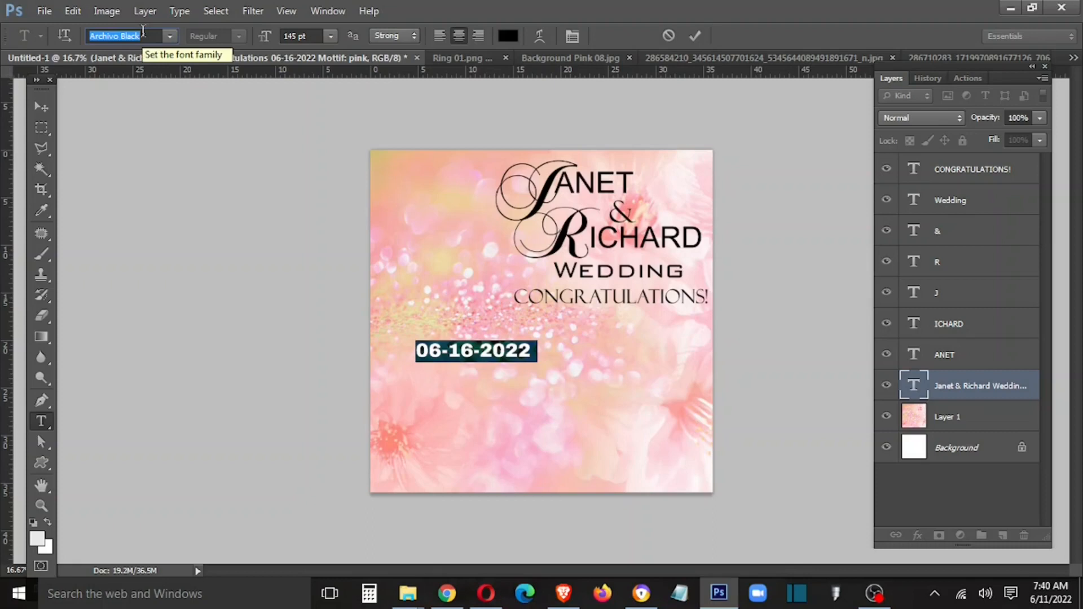
{"action": "key", "text": "Return"}
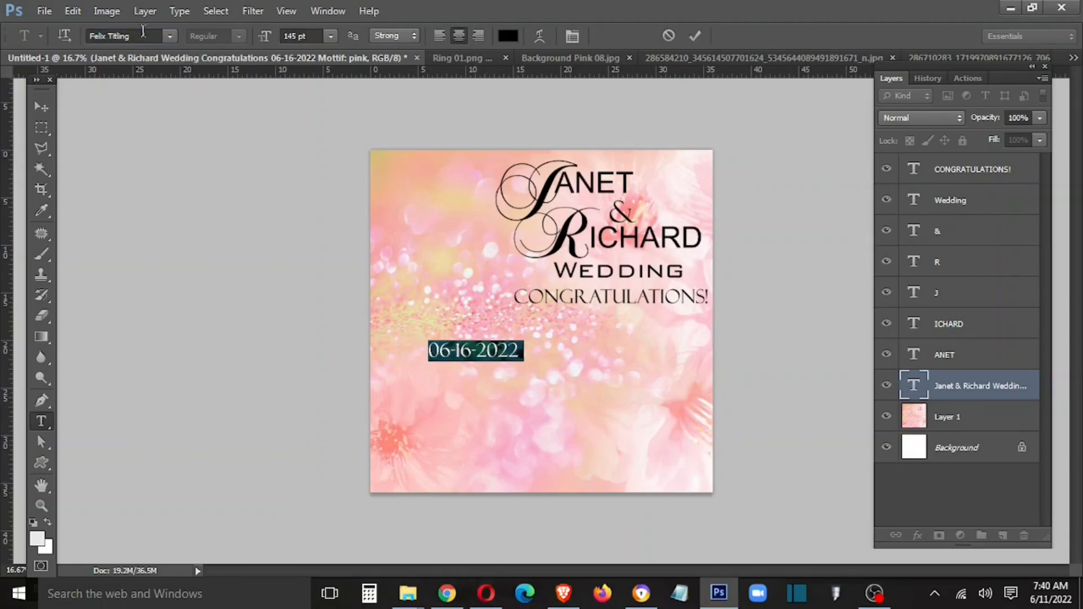
{"action": "left_click", "coordinate": [42, 104]}
{"action": "left_click_drag", "start_coordinate": [464, 348], "coordinate": [600, 319]}
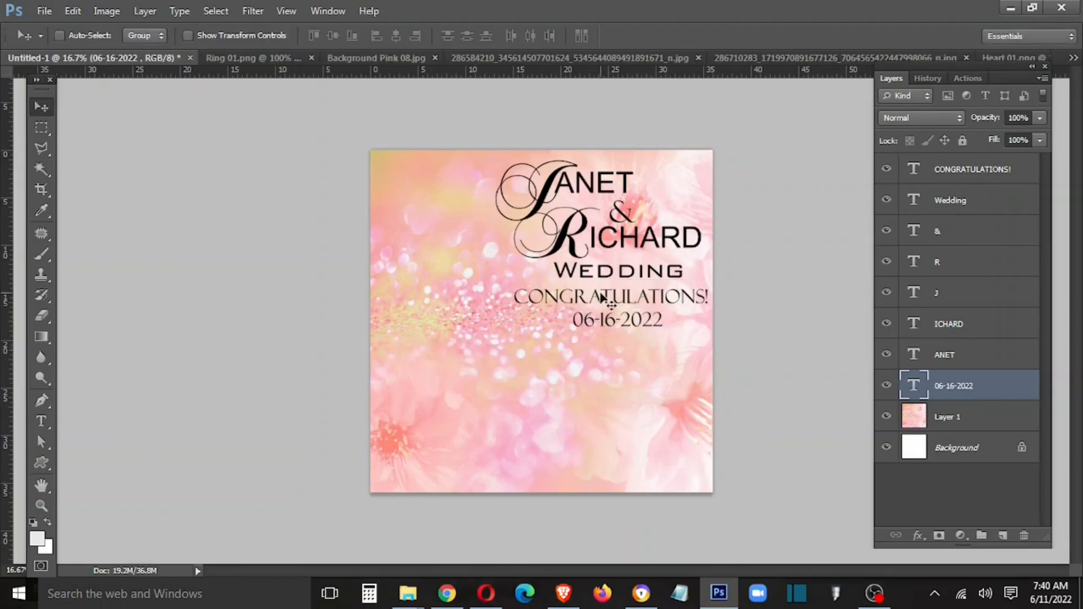
Nudge the "CONGRATULATIONS!" text slightly and select the script "J" layer.
{"action": "right_click", "coordinate": [601, 294]}
{"action": "left_click", "coordinate": [619, 304]}
{"action": "left_click_drag", "start_coordinate": [668, 330], "coordinate": [668, 329]}
{"action": "right_click", "coordinate": [556, 182]}
{"action": "left_click", "coordinate": [562, 186]}
{"action": "right_click", "coordinate": [979, 294]}
{"action": "left_click", "coordinate": [847, 90]}
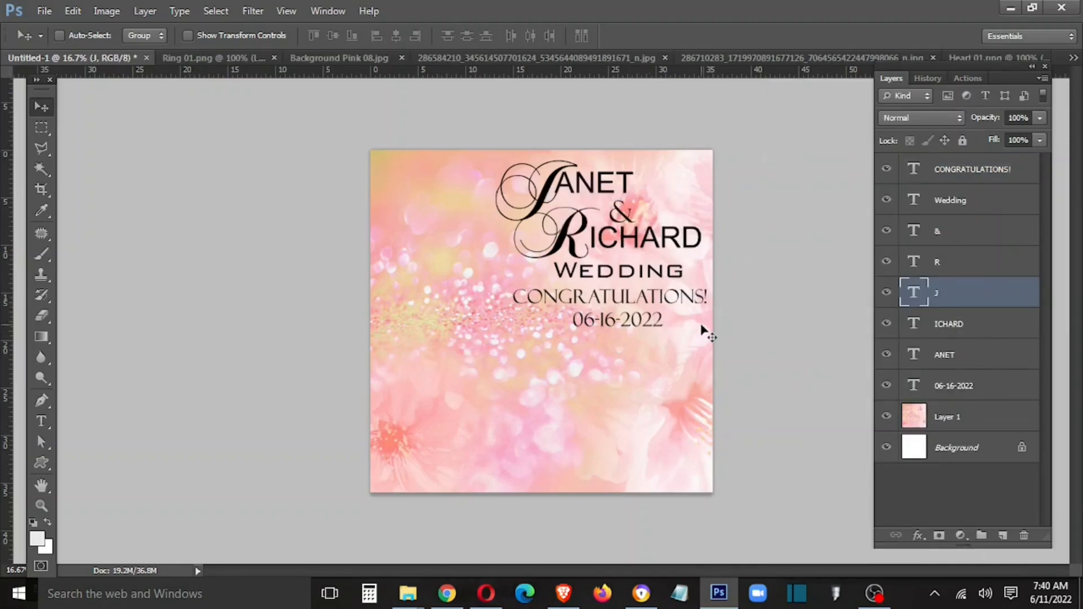
Copy the gold rings from Ring 01.png into the wedding graphic and close the ring image.
{"action": "left_click_drag", "start_coordinate": [218, 60], "coordinate": [227, 193]}
{"action": "left_click_drag", "start_coordinate": [284, 363], "coordinate": [615, 289]}
{"action": "left_click", "coordinate": [407, 189]}
Resize the gold rings and arrange their layer behind all the text, just above the floral background.
{"action": "key", "text": "ctrl+t"}
{"action": "left_click_drag", "start_coordinate": [622, 293], "coordinate": [644, 268]}
{"action": "key", "text": "Return"}
{"action": "key", "text": "ctrl+shift+bracketleft"}
{"action": "key", "text": "ctrl+bracketright"}
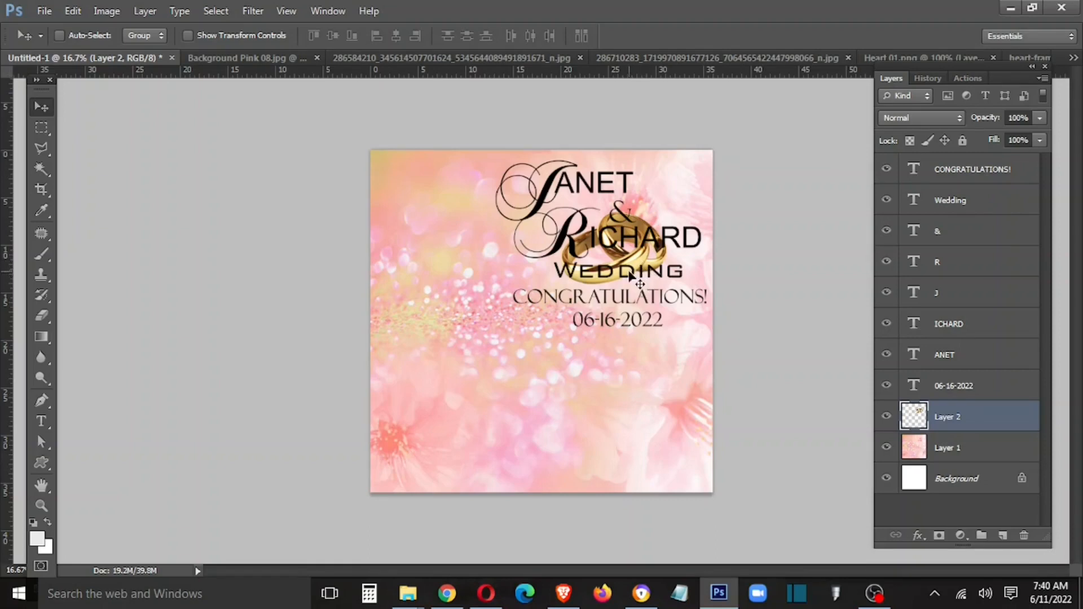
Shrink the gold rings and place them beside the end of the first name, above the second name.
{"action": "left_click_drag", "start_coordinate": [638, 265], "coordinate": [663, 195]}
{"action": "key", "text": "ctrl+t"}
{"action": "mouse_move", "coordinate": [601, 233]}
{"action": "left_mouse_down"}
{"action": "mouse_move", "coordinate": [627, 226]}
{"action": "mouse_move", "coordinate": [619, 229]}
{"action": "left_mouse_up"}
{"action": "left_click_drag", "start_coordinate": [613, 232], "coordinate": [624, 225]}
{"action": "key", "text": "Return"}
{"action": "left_click_drag", "start_coordinate": [691, 204], "coordinate": [683, 210]}
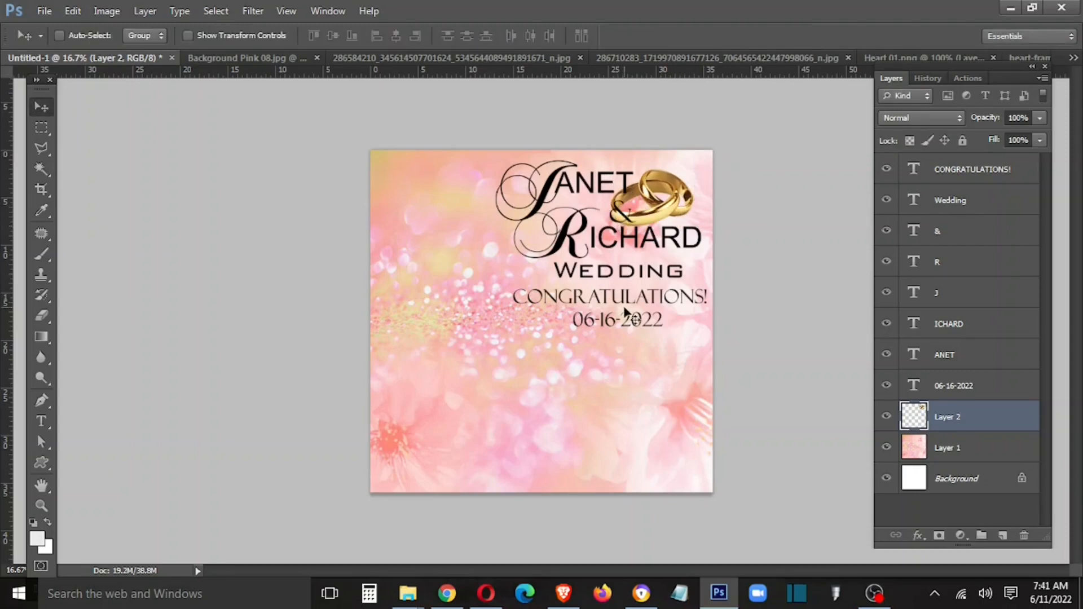
Copy the floral heart frame from Heart 01.png into the Untitled-1 wedding graphic and close the heart image.
{"action": "left_click", "coordinate": [293, 58]}
{"action": "left_click", "coordinate": [523, 58]}
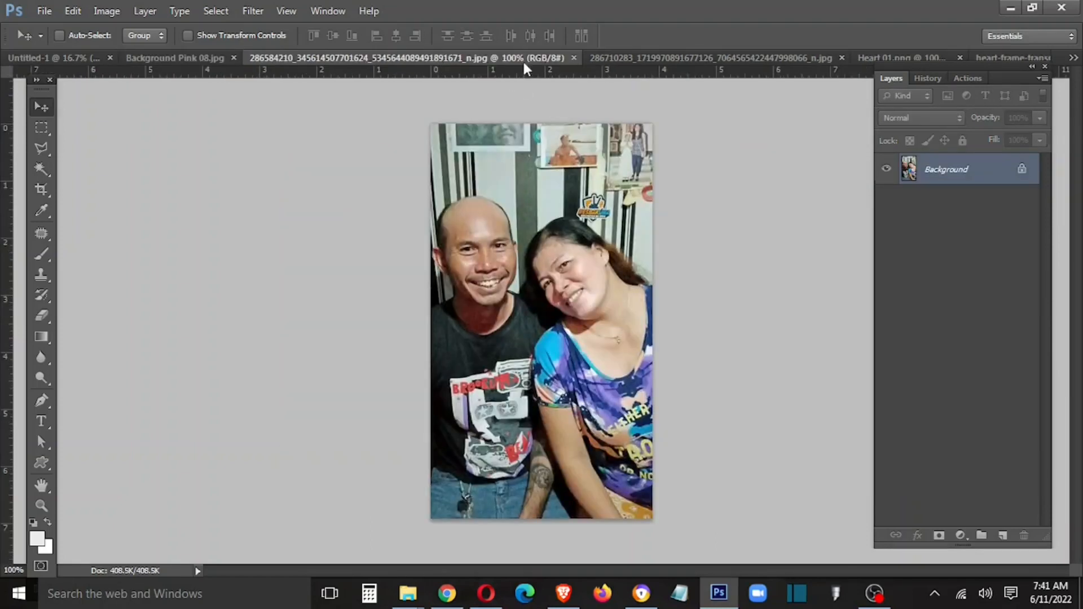
{"action": "left_click", "coordinate": [628, 57]}
{"action": "left_click_drag", "start_coordinate": [888, 60], "coordinate": [361, 265]}
{"action": "left_click", "coordinate": [96, 58]}
{"action": "left_click", "coordinate": [511, 334]}
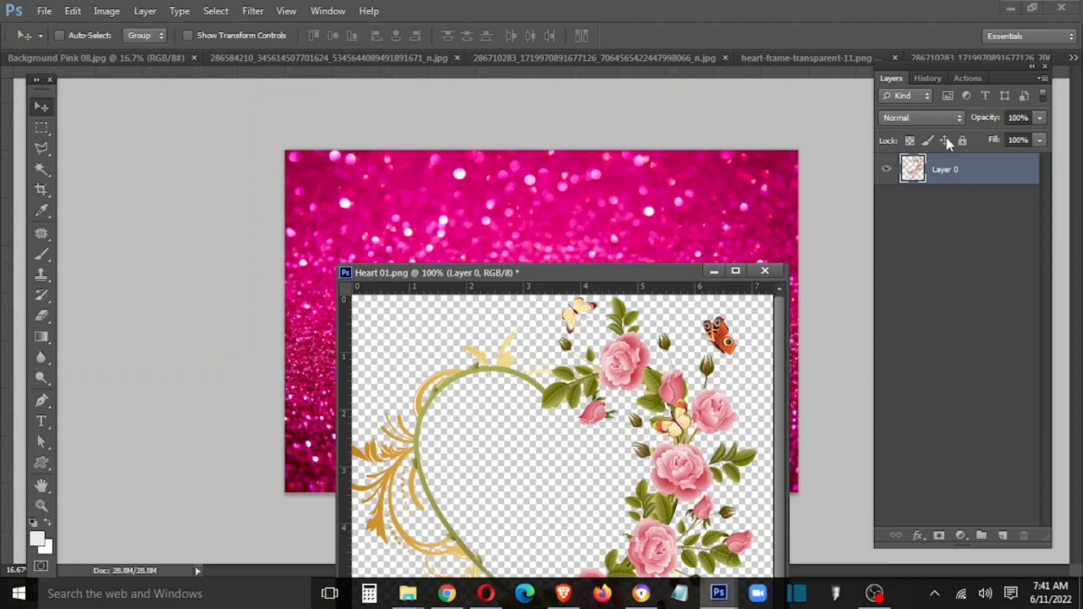
{"action": "left_click", "coordinate": [184, 57]}
{"action": "left_click", "coordinate": [1073, 57]}
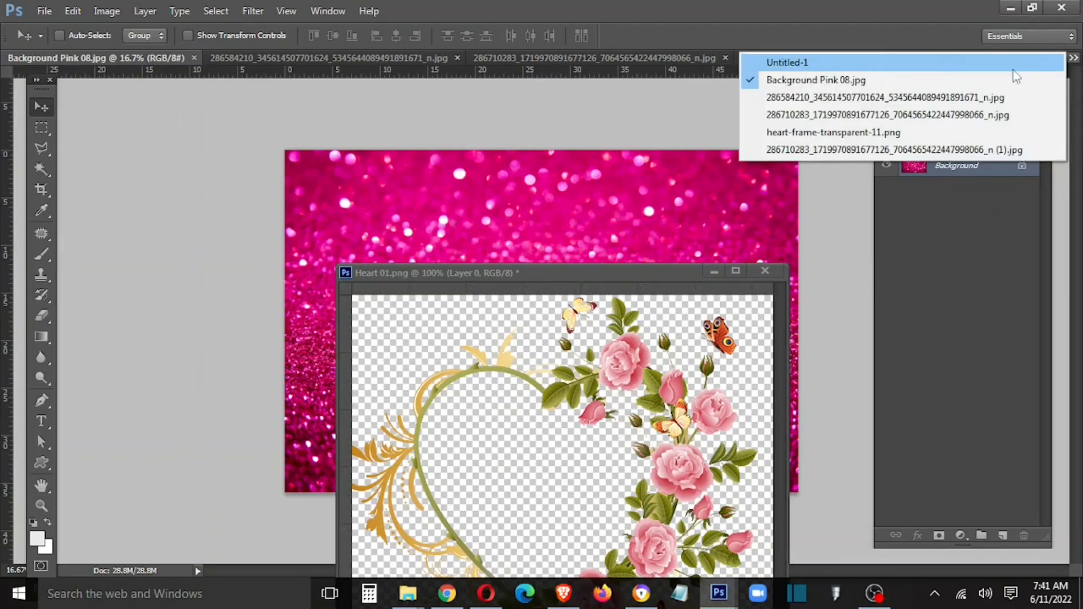
{"action": "left_click", "coordinate": [1014, 68]}
{"action": "left_click_drag", "start_coordinate": [520, 383], "coordinate": [459, 208]}
{"action": "left_click", "coordinate": [765, 271]}
{"action": "left_click", "coordinate": [557, 235]}
Enlarge the floral heart frame and position it in the upper-left part of the canvas beside the names.
{"action": "key", "text": "ctrl+t"}
{"action": "left_click_drag", "start_coordinate": [508, 253], "coordinate": [490, 310]}
{"action": "left_click_drag", "start_coordinate": [535, 371], "coordinate": [562, 434]}
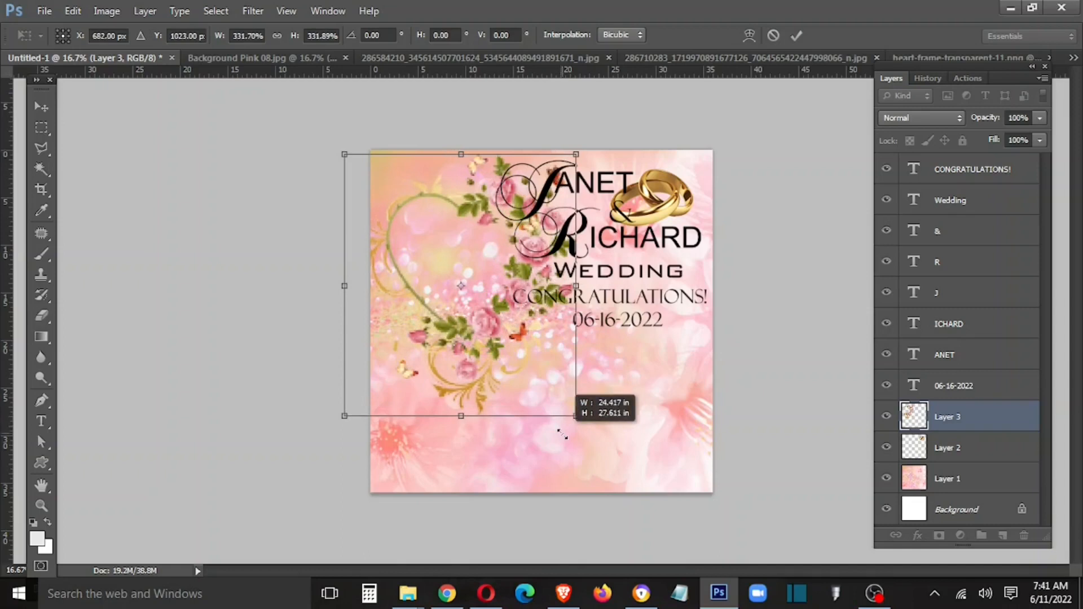
{"action": "left_click_drag", "start_coordinate": [499, 358], "coordinate": [493, 353]}
{"action": "key", "text": "Return"}
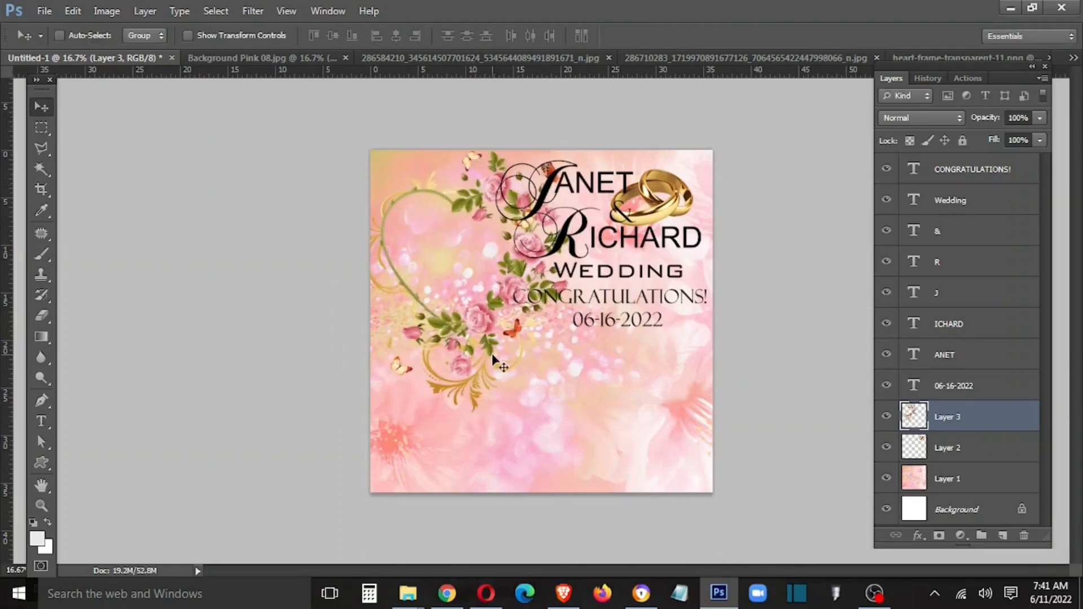
Copy the couple's photo into the wedding graphic and move its layer beneath the rings and heart frame, above the floral background.
{"action": "left_click", "coordinate": [404, 60]}
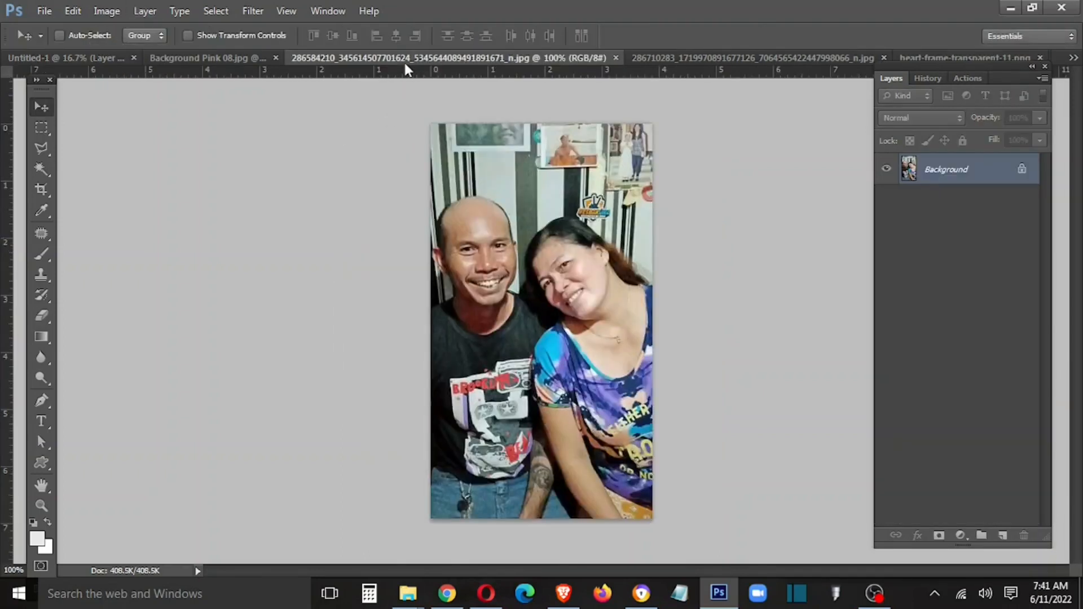
{"action": "left_click_drag", "start_coordinate": [451, 56], "coordinate": [252, 376]}
{"action": "left_click_drag", "start_coordinate": [136, 425], "coordinate": [390, 271]}
{"action": "key", "text": "p"}
{"action": "left_click", "coordinate": [178, 282]}
{"action": "scroll", "coordinate": [984, 393], "scroll_direction": "down", "scroll_amount": 1}
{"action": "left_click_drag", "start_coordinate": [984, 388], "coordinate": [966, 461]}
Try to free-transform the couple's photo at the canvas's left edge.
{"action": "left_click_drag", "start_coordinate": [438, 281], "coordinate": [437, 283]}
{"action": "key", "text": "ctrl+z"}
{"action": "key", "text": "ctrl+t"}
{"action": "key", "text": "Return"}
{"action": "key", "text": "v"}
{"action": "key", "text": "ctrl+t"}
{"action": "left_click", "coordinate": [529, 244]}
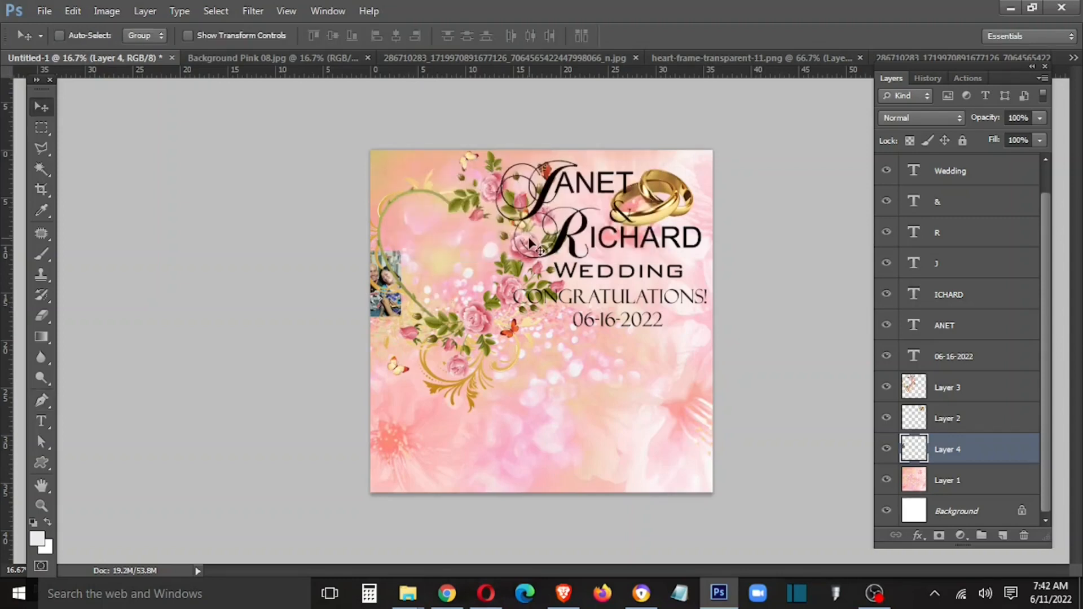
{"action": "key", "text": "m"}
{"action": "key", "text": "v"}
{"action": "key", "text": "ctrl+t"}
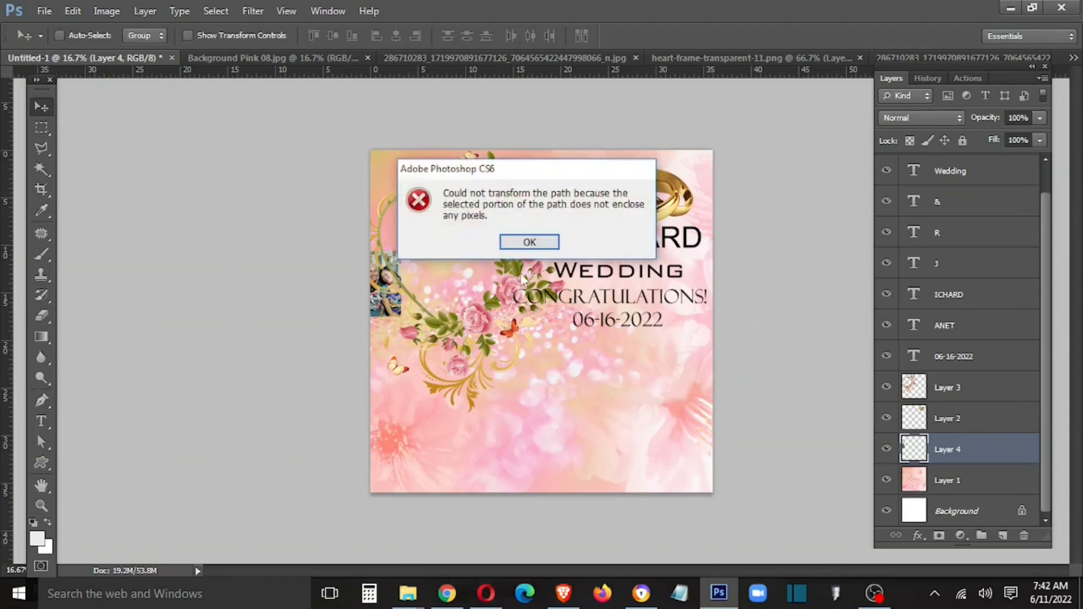
{"action": "left_click", "coordinate": [528, 242]}
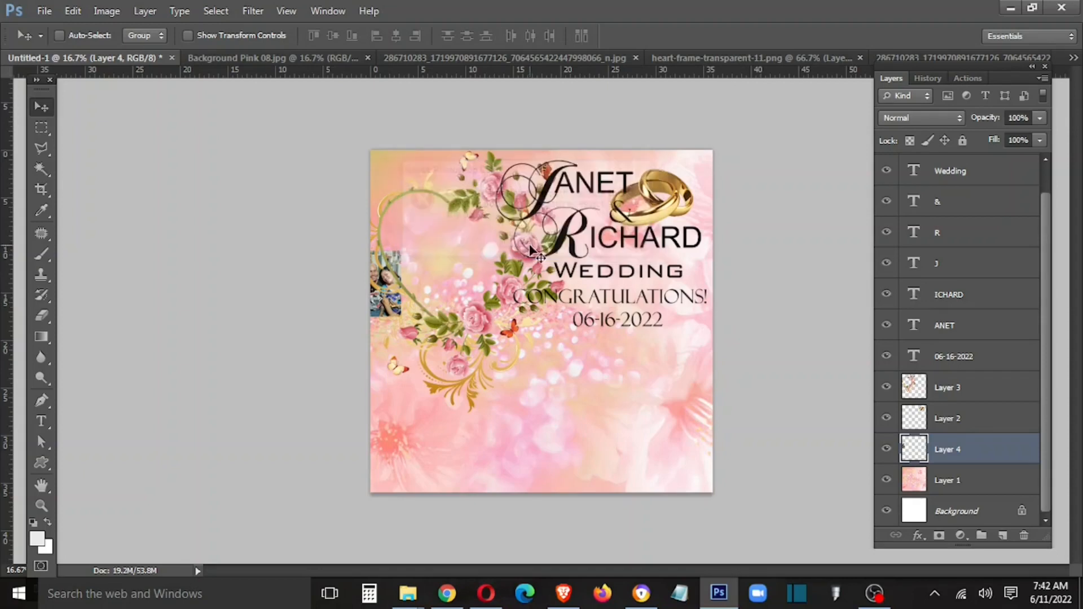
Move the couple's photo to the right inside the heart frame and try to free-transform it again.
{"action": "left_click_drag", "start_coordinate": [389, 305], "coordinate": [451, 305]}
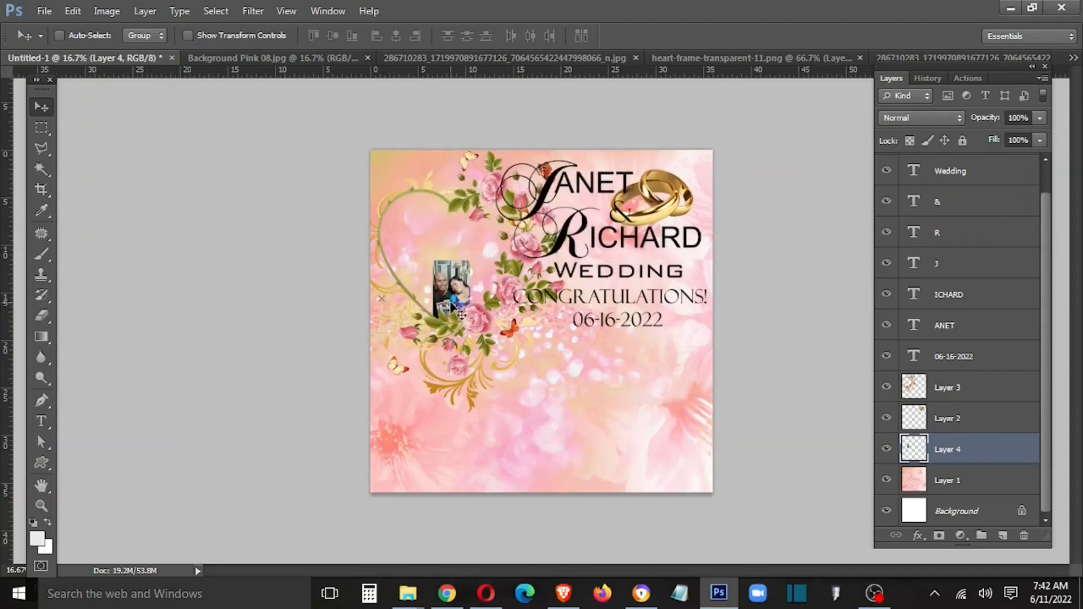
{"action": "left_click_drag", "start_coordinate": [384, 304], "coordinate": [421, 300]}
{"action": "key", "text": "ctrl+t"}
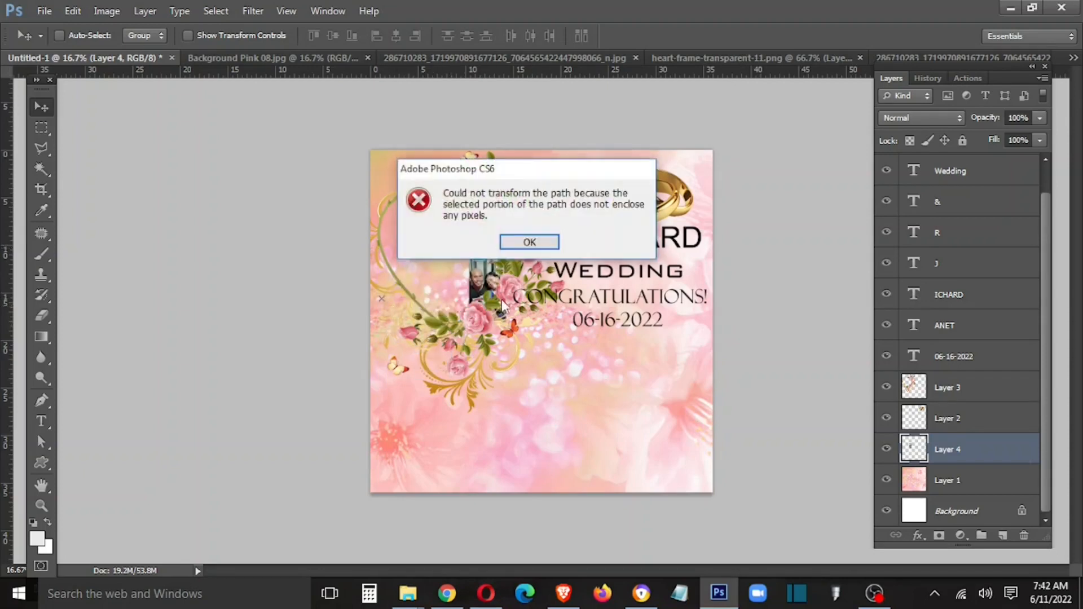
{"action": "left_click", "coordinate": [528, 242]}
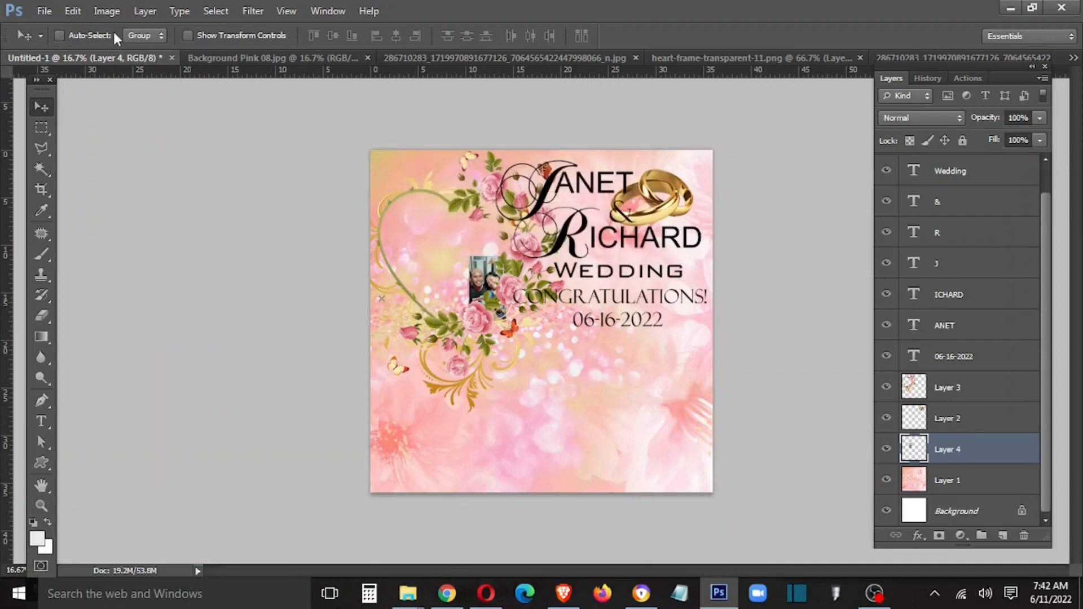
{"action": "left_click", "coordinate": [328, 11]}
{"action": "left_click", "coordinate": [364, 361]}
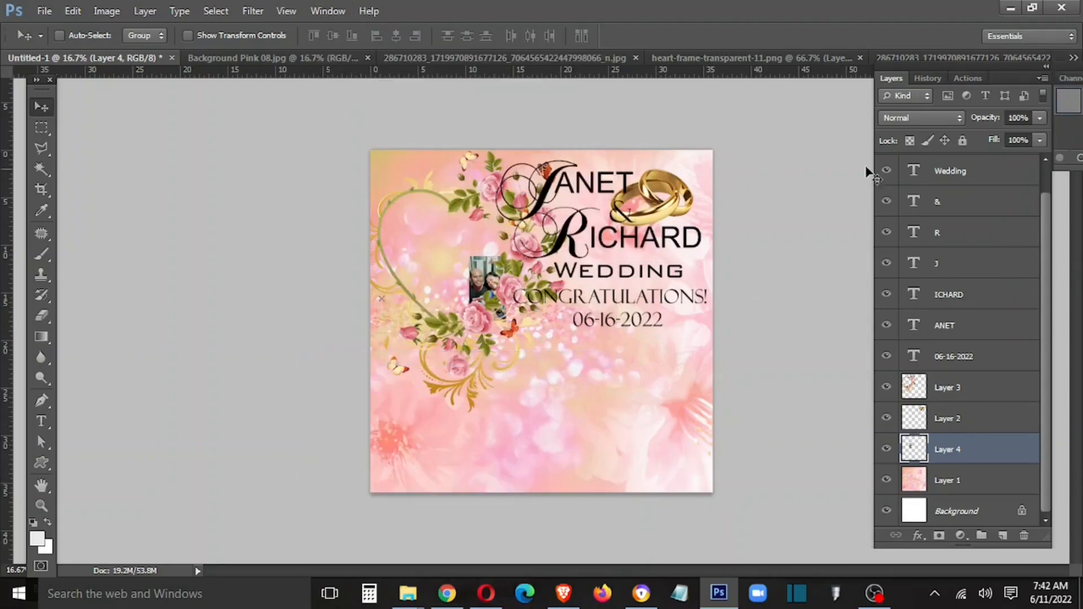
{"action": "left_click", "coordinate": [323, 9]}
{"action": "left_click", "coordinate": [323, 8]}
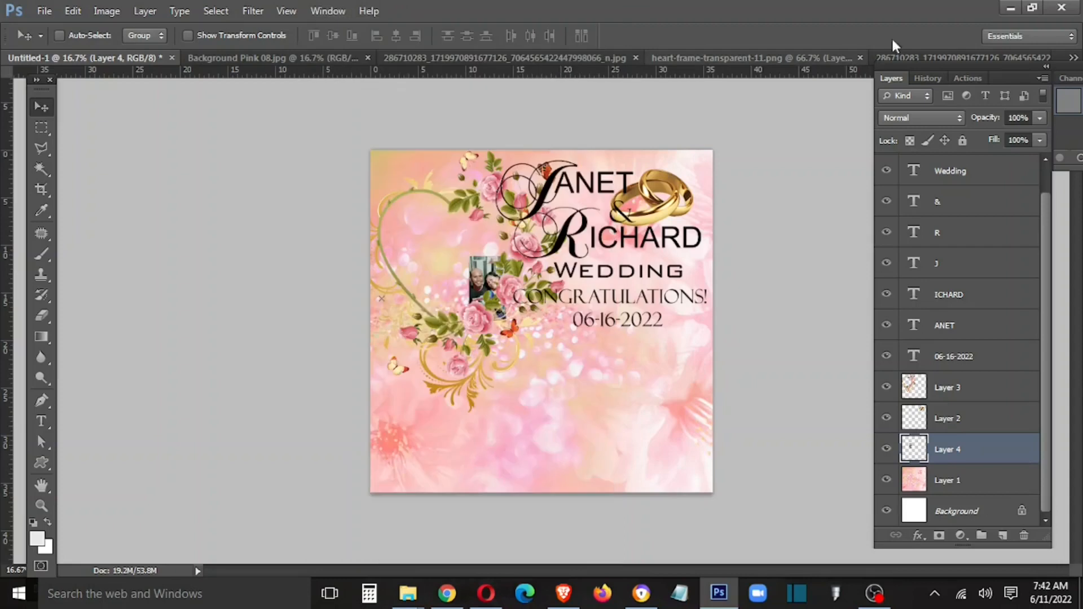
{"action": "left_click_drag", "start_coordinate": [1073, 79], "coordinate": [468, 197]}
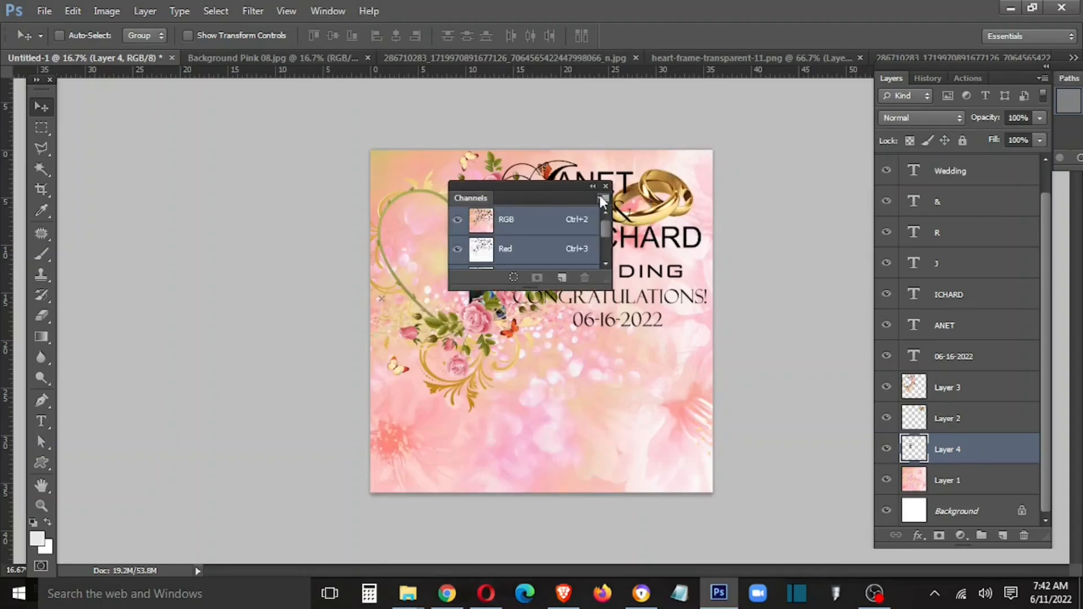
{"action": "left_click", "coordinate": [605, 185]}
{"action": "left_click_drag", "start_coordinate": [1068, 86], "coordinate": [558, 172]}
{"action": "left_click", "coordinate": [643, 227]}
{"action": "left_click", "coordinate": [479, 232]}
{"action": "left_click", "coordinate": [662, 135]}
Enlarge the couple's photo to about 355% and position it behind the floral heart frame, slightly in from the canvas's left edge.
{"action": "right_click", "coordinate": [499, 276]}
{"action": "left_click", "coordinate": [508, 283]}
{"action": "key", "text": "ctrl+t"}
{"action": "left_click_drag", "start_coordinate": [470, 257], "coordinate": [418, 179]}
{"action": "left_click_drag", "start_coordinate": [527, 370], "coordinate": [516, 393]}
{"action": "key", "text": "Left"}
{"action": "key", "text": "Left"}
{"action": "key", "text": "Left"}
{"action": "key", "text": "Left"}
{"action": "key", "text": "Left"}
{"action": "key", "text": "Left"}
{"action": "key", "text": "Left"}
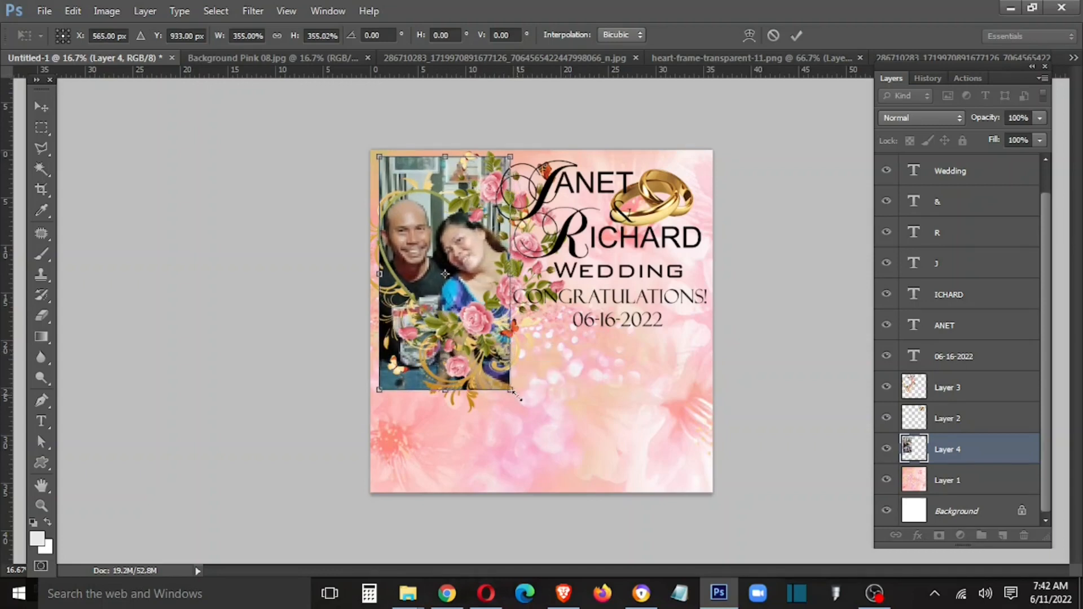
{"action": "key", "text": "Return"}
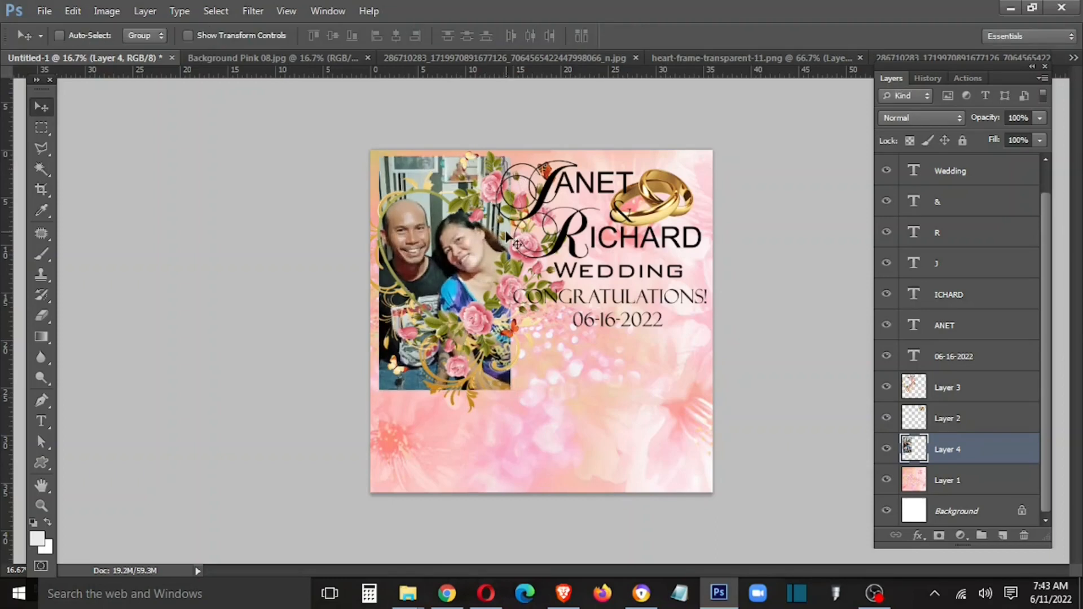
Select a narrow vertical strip at the photo's right edge and stretch it wider to the right, to about 287% of its width.
{"action": "scroll", "coordinate": [515, 244], "scroll_direction": "up", "scroll_amount": 3}
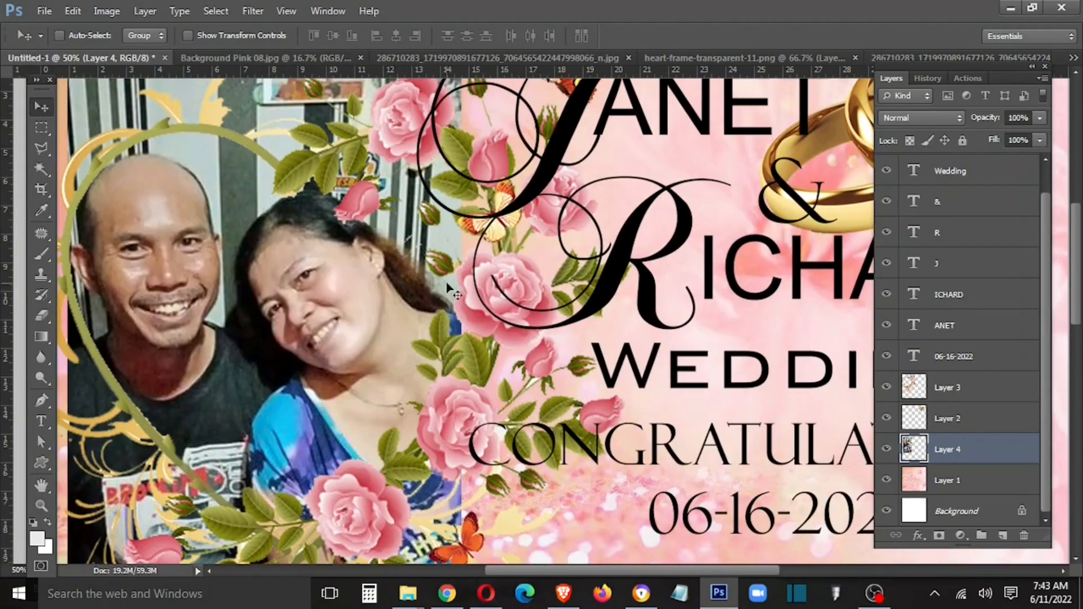
{"action": "key", "text": "s"}
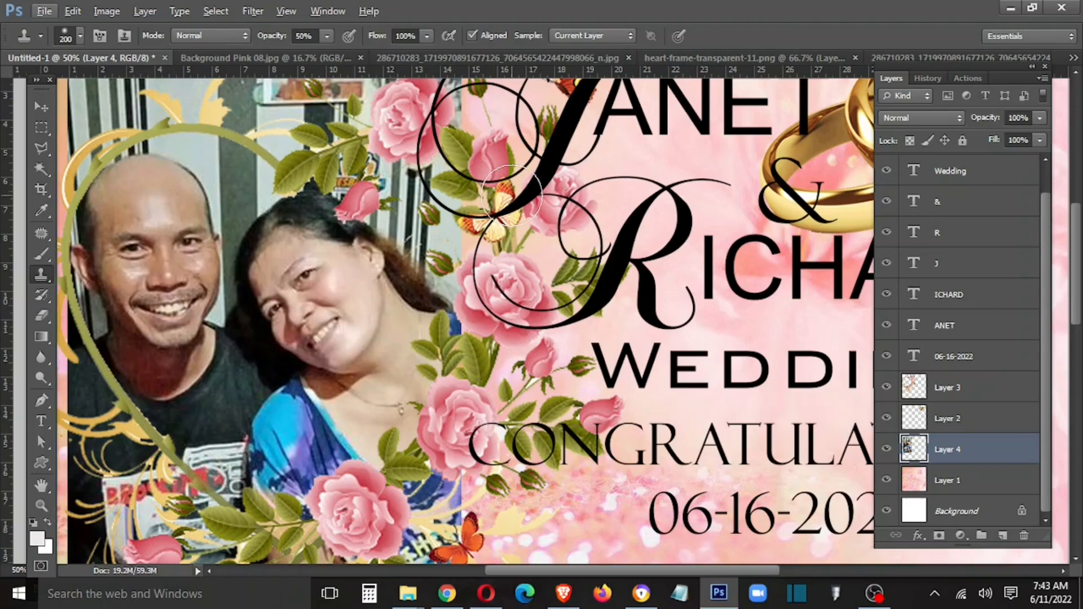
{"action": "key", "text": "m"}
{"action": "mouse_move", "coordinate": [496, 129]}
{"action": "left_mouse_down"}
{"action": "mouse_move", "coordinate": [500, 271]}
{"action": "mouse_move", "coordinate": [447, 455]}
{"action": "left_mouse_up"}
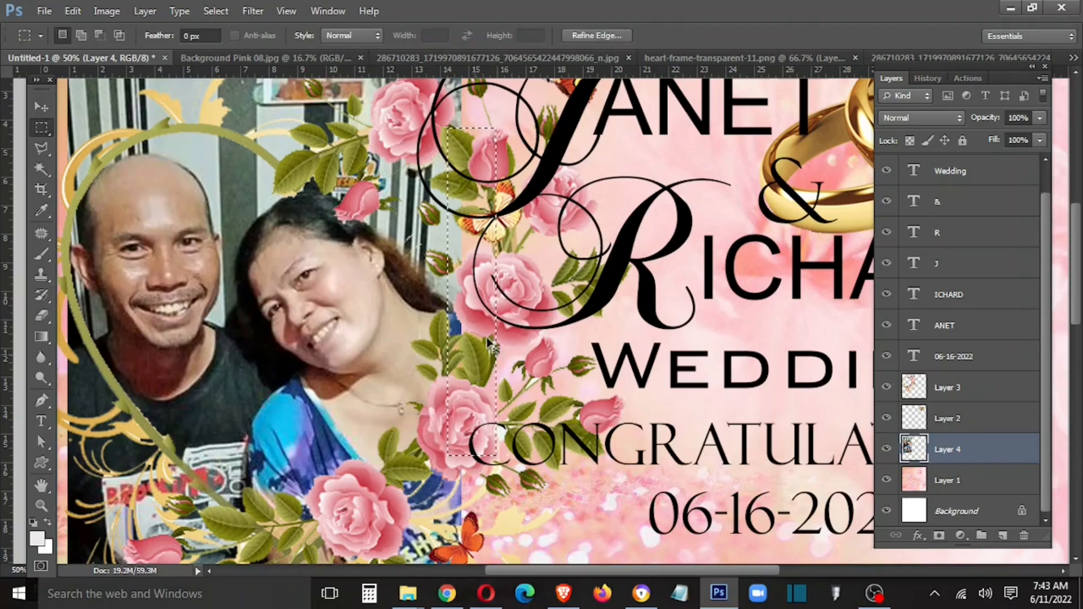
{"action": "key", "text": "ctrl+t"}
{"action": "left_click_drag", "start_coordinate": [497, 292], "coordinate": [586, 292]}
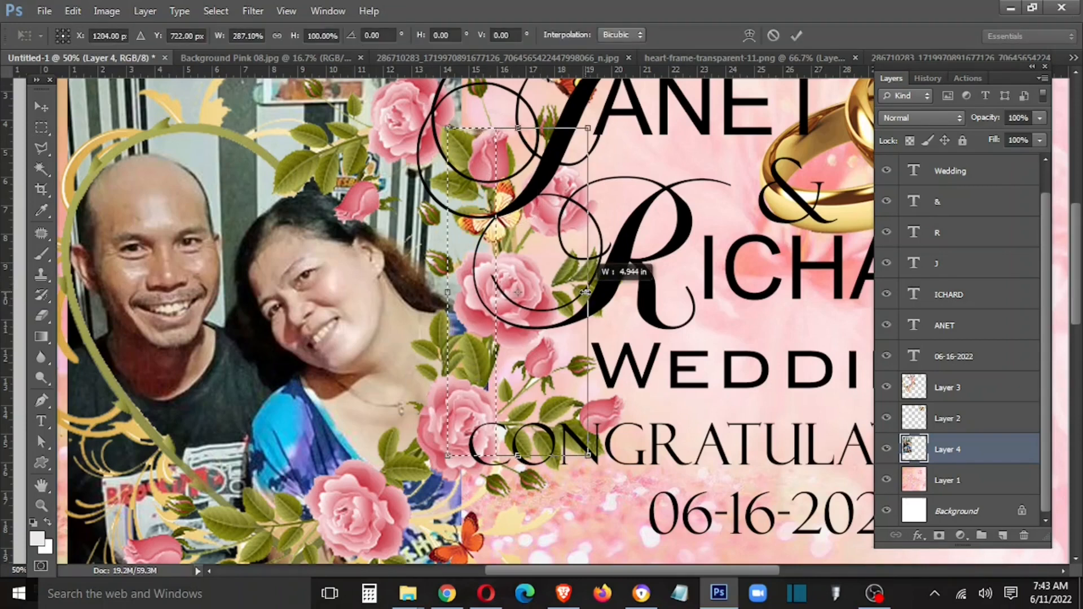
{"action": "key", "text": "Return"}
{"action": "key", "text": "v"}
{"action": "left_click_drag", "start_coordinate": [287, 263], "coordinate": [561, 270]}
Select the empty interior of the heart frame on its own layer with the Magic Wand and set the tolerance to 100.
{"action": "key", "text": "w"}
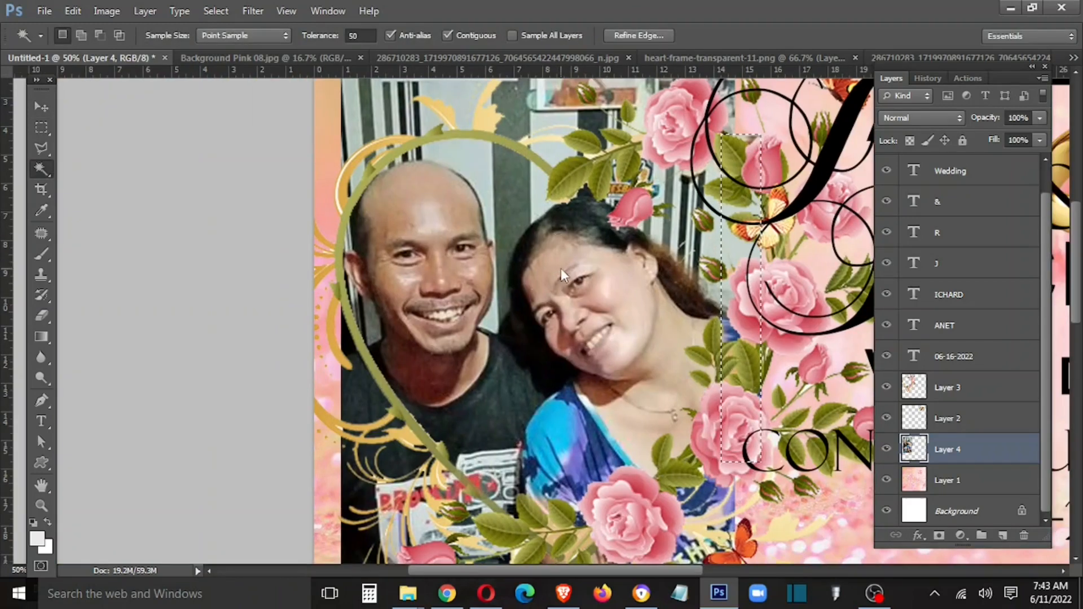
{"action": "left_click", "coordinate": [947, 387]}
{"action": "left_click", "coordinate": [486, 278]}
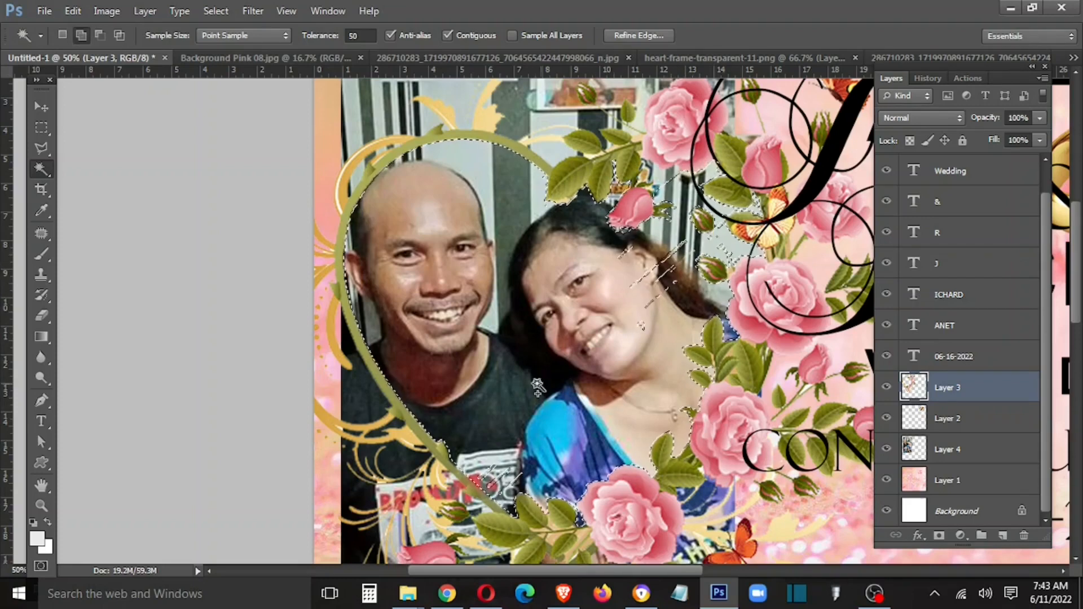
{"action": "left_click", "coordinate": [366, 34]}
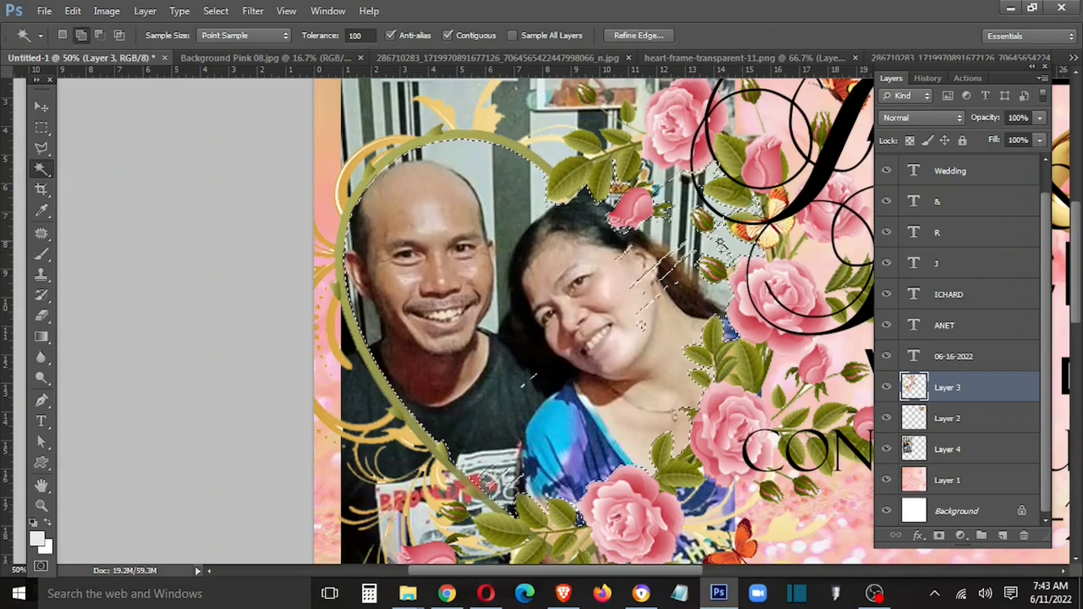
Add the leftover gaps inside the heart frame to the selection with the Polygonal Lasso.
{"action": "key", "text": "l"}
{"action": "left_click", "coordinate": [462, 311], "text": "shift"}
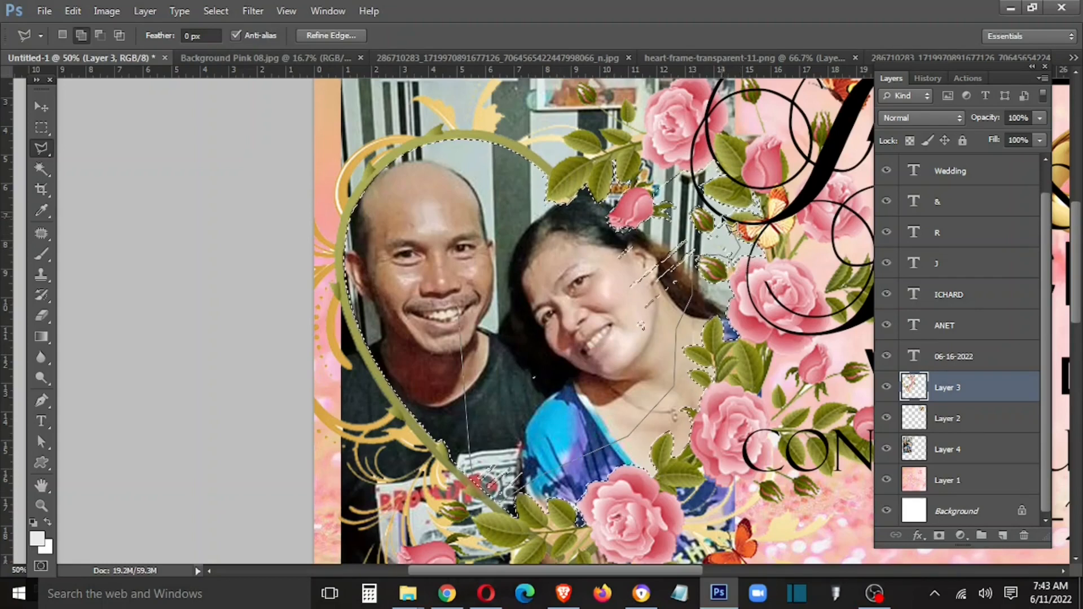
{"action": "key", "text": "Escape"}
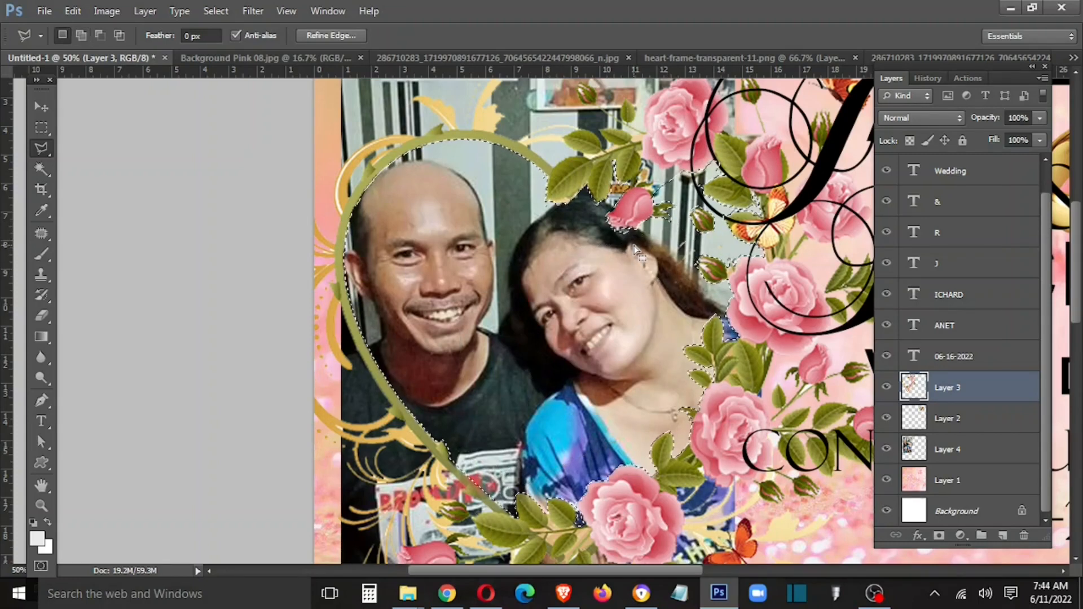
{"action": "key", "text": "w"}
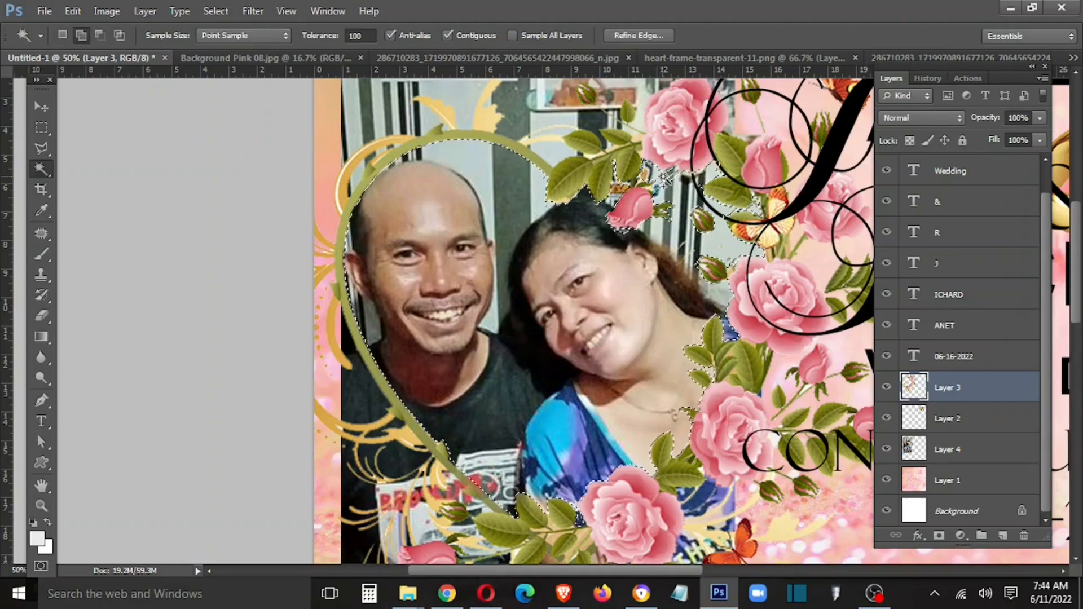
{"action": "key", "text": "l"}
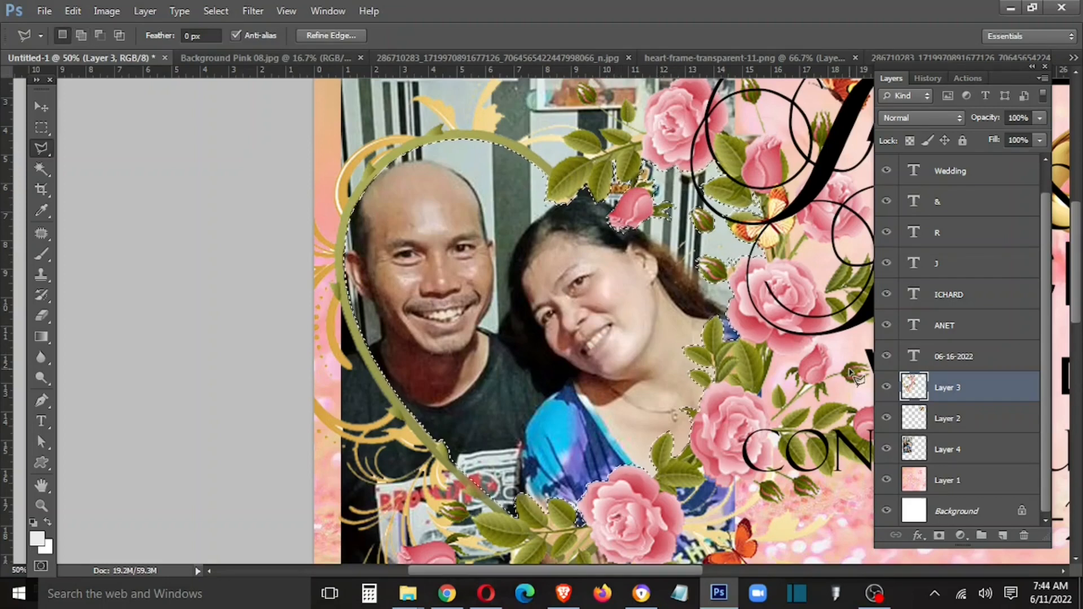
Invert the selection, delete the parts of the couple's photo outside the heart frame, and deselect.
{"action": "left_click", "coordinate": [936, 451]}
{"action": "key", "text": "ctrl+shift+i"}
{"action": "key", "text": "Delete"}
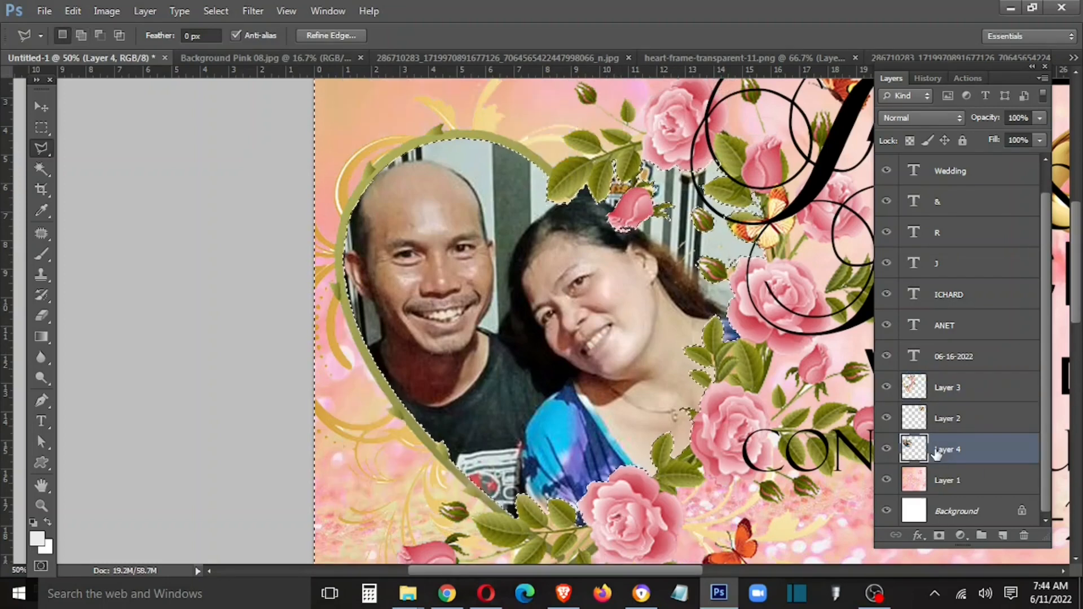
{"action": "key", "text": "m"}
{"action": "key", "text": "ctrl+d"}
{"action": "key", "text": "v"}
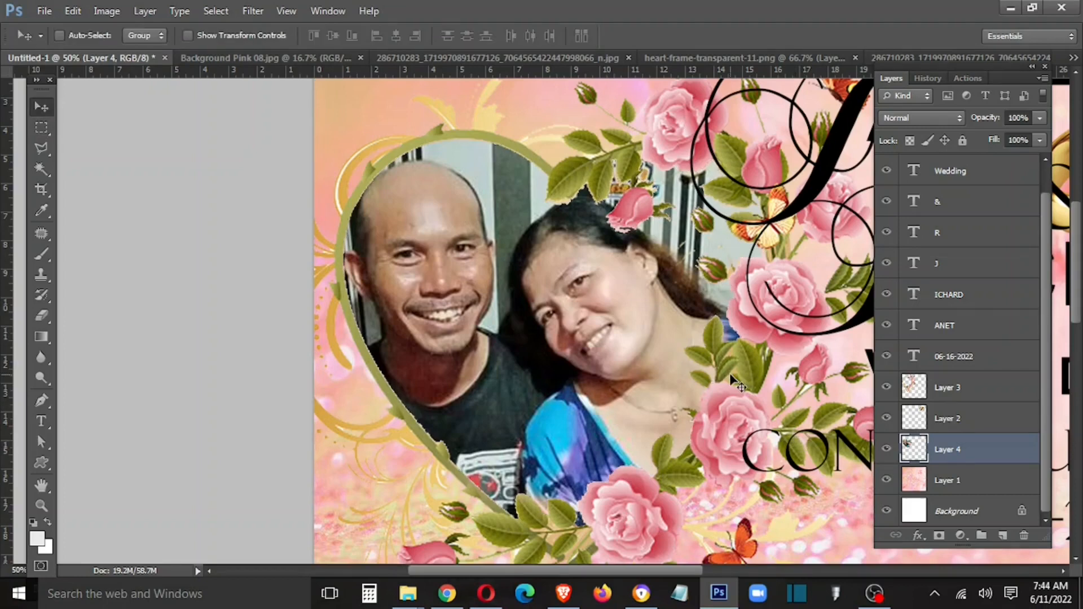
Scale the couple's photo and the heart frame layers together to about 128% and reposition them in the canvas's upper-left area.
{"action": "key", "text": "ctrl+minus"}
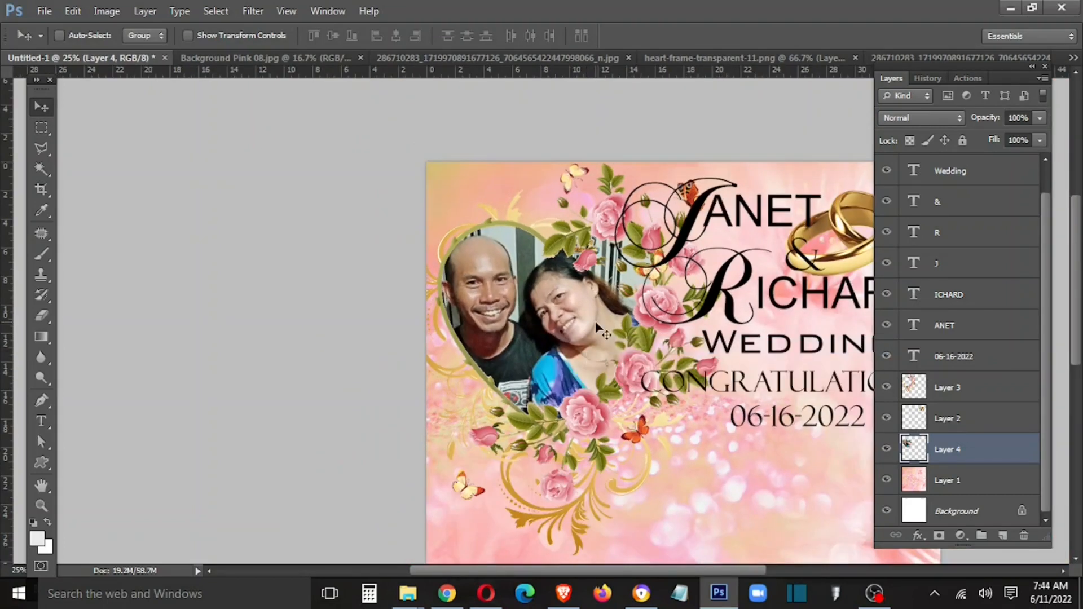
{"action": "left_click", "coordinate": [887, 419]}
{"action": "left_click", "coordinate": [955, 385], "text": "ctrl"}
{"action": "key", "text": "ctrl+t"}
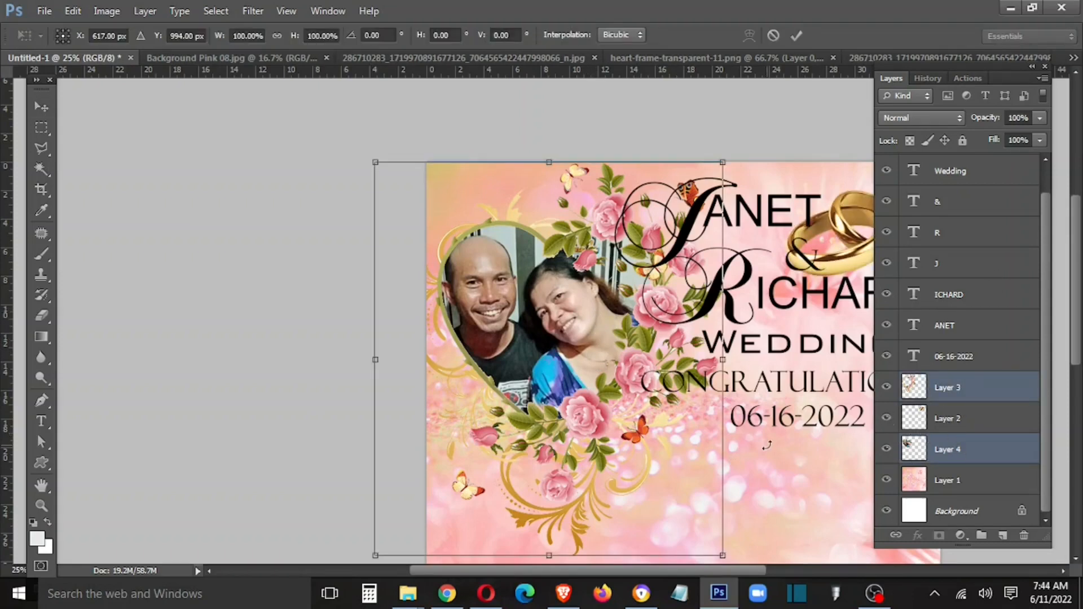
{"action": "key", "text": "ctrl+minus"}
{"action": "left_click_drag", "start_coordinate": [564, 411], "coordinate": [586, 440]}
{"action": "left_click_drag", "start_coordinate": [532, 370], "coordinate": [536, 375]}
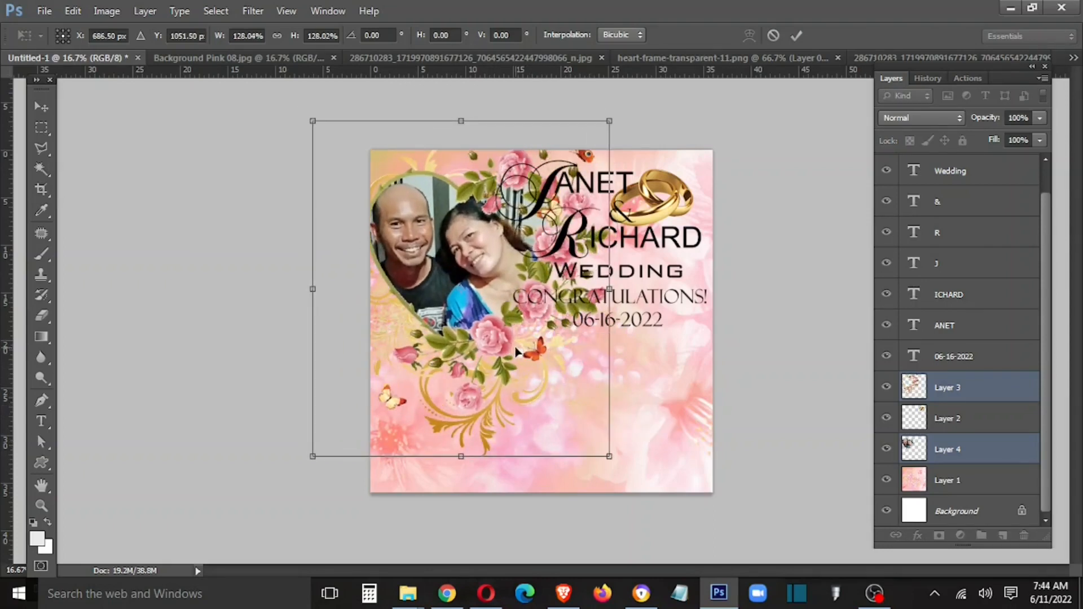
{"action": "key", "text": "Return"}
Scale all the name text layers, the ampersand and the Wedding text together to about 88% and move them down below the rings.
{"action": "right_click", "coordinate": [587, 186]}
{"action": "left_click", "coordinate": [591, 187]}
{"action": "right_click", "coordinate": [589, 188]}
{"action": "left_click", "coordinate": [598, 193], "text": "shift"}
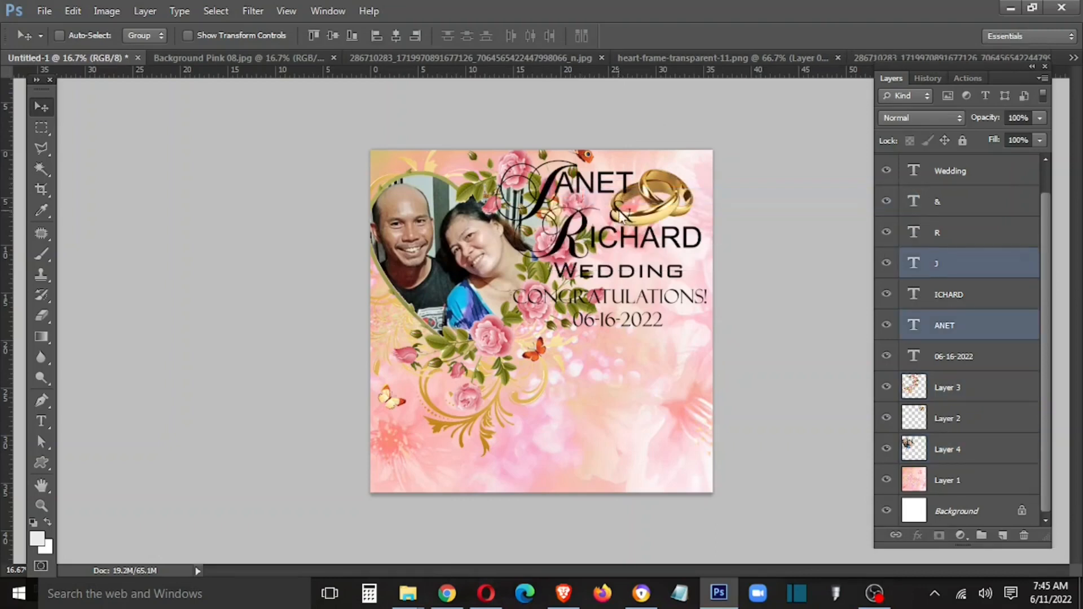
{"action": "right_click", "coordinate": [620, 212]}
{"action": "left_click", "coordinate": [626, 217], "text": "shift"}
{"action": "right_click", "coordinate": [576, 230]}
{"action": "left_click", "coordinate": [587, 236], "text": "shift"}
{"action": "right_click", "coordinate": [604, 238]}
{"action": "left_click", "coordinate": [614, 245], "text": "shift"}
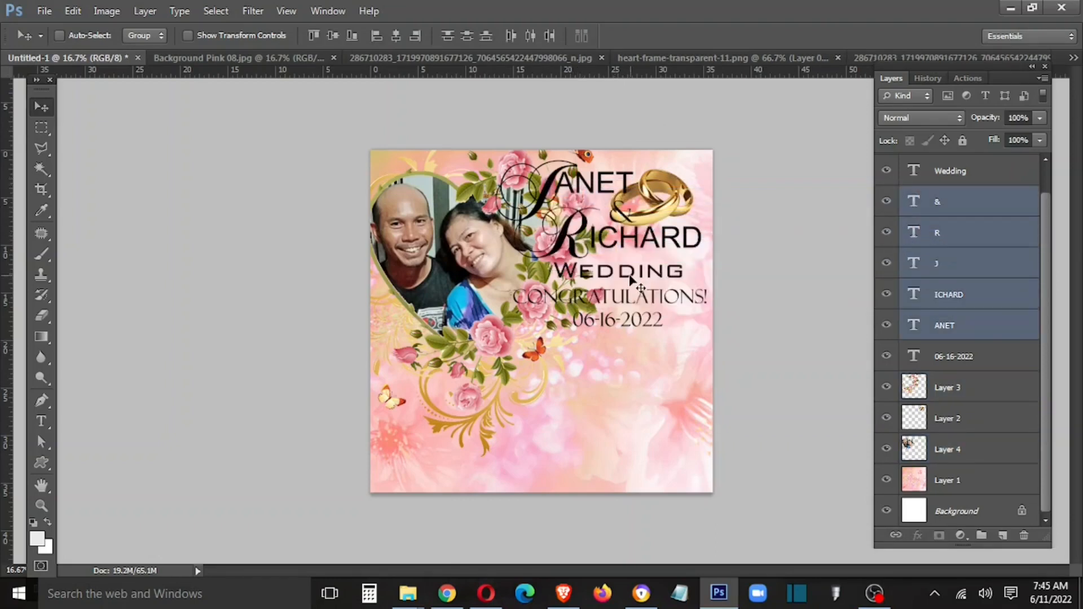
{"action": "right_click", "coordinate": [627, 273]}
{"action": "left_click", "coordinate": [636, 280], "text": "shift"}
{"action": "key", "text": "ctrl+t"}
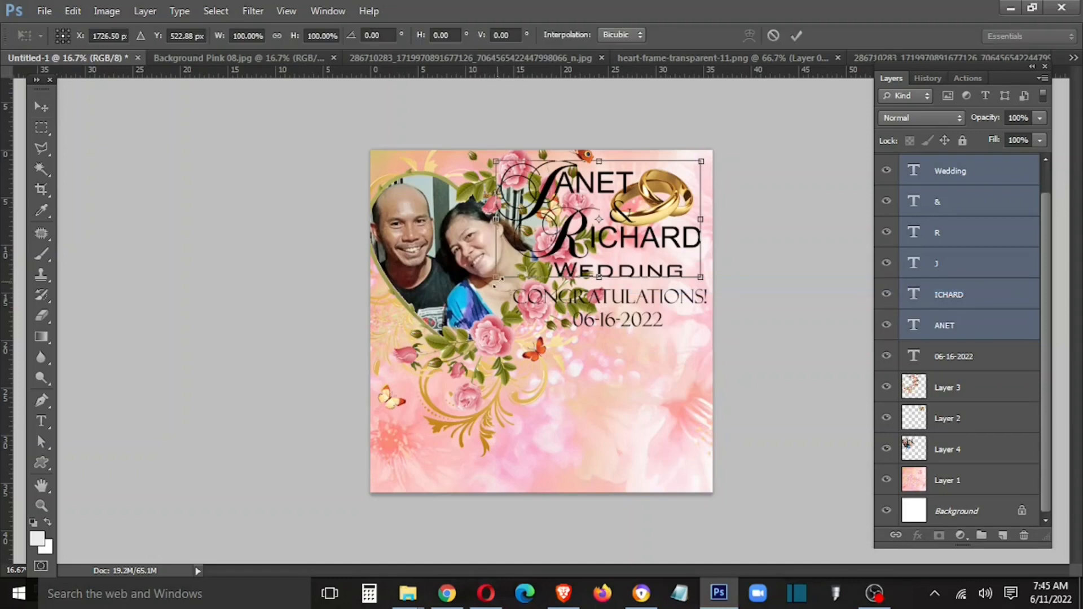
{"action": "left_click_drag", "start_coordinate": [497, 276], "coordinate": [520, 263]}
{"action": "left_click_drag", "start_coordinate": [648, 232], "coordinate": [646, 262]}
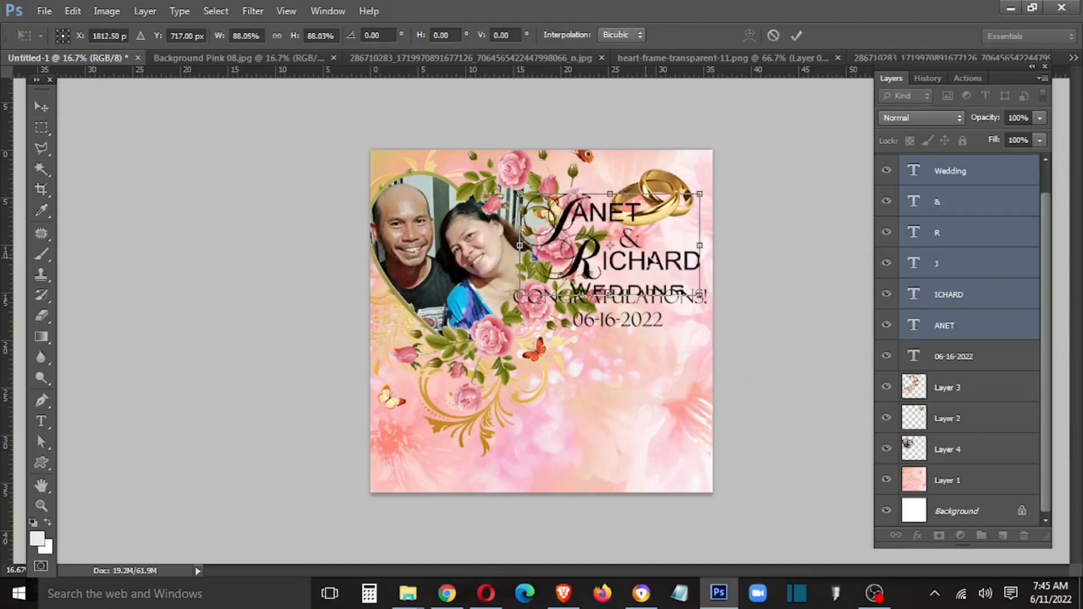
{"action": "key", "text": "Return"}
Move the CONGRATULATIONS! and date texts down together and shrink them to fit under the Wedding text.
{"action": "right_click", "coordinate": [638, 302]}
{"action": "left_click", "coordinate": [645, 311]}
{"action": "right_click", "coordinate": [640, 321]}
{"action": "left_click", "coordinate": [646, 329], "text": "shift"}
{"action": "left_click_drag", "start_coordinate": [644, 321], "coordinate": [654, 352]}
{"action": "key", "text": "ctrl+t"}
{"action": "left_click_drag", "start_coordinate": [717, 366], "coordinate": [678, 319]}
{"action": "key", "text": "Return"}
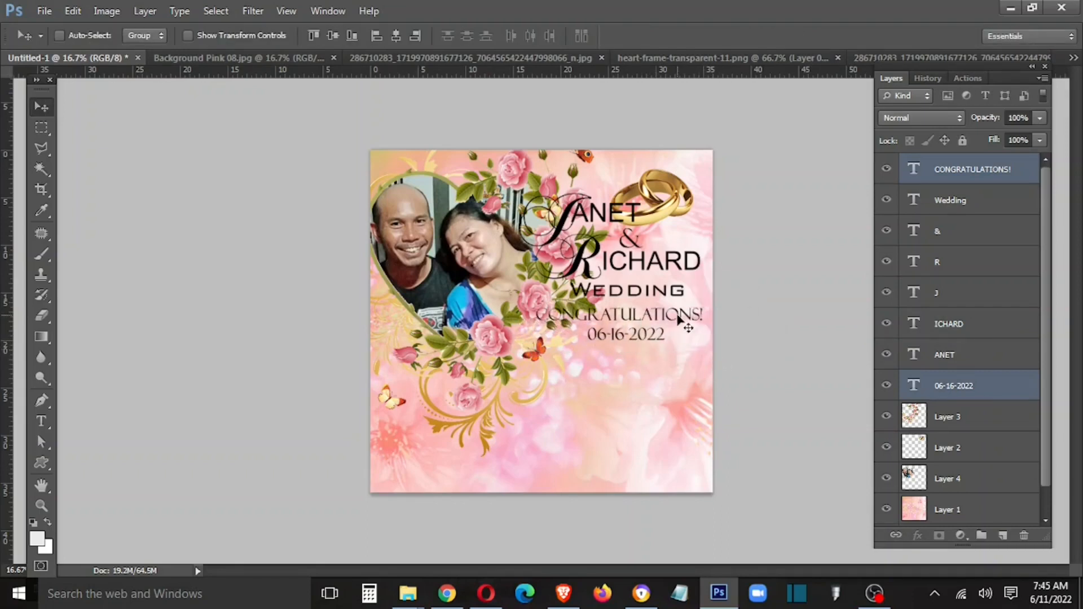
Bring the pink glitter image from Background Pink 08.jpg into the wedding graphic, directly above the floral background layer.
{"action": "left_click", "coordinate": [949, 502]}
{"action": "left_click", "coordinate": [258, 58]}
{"action": "left_click_drag", "start_coordinate": [258, 58], "coordinate": [258, 287]}
{"action": "left_click_drag", "start_coordinate": [561, 315], "coordinate": [732, 442]}
Align the pink glitter layer with the canvas and stretch its height to 101% so it covers the bottom edge.
{"action": "key", "text": "ctrl+t"}
{"action": "key", "text": "Return"}
{"action": "key", "text": "ctrl+t"}
{"action": "key", "text": "Down"}
{"action": "key", "text": "Down"}
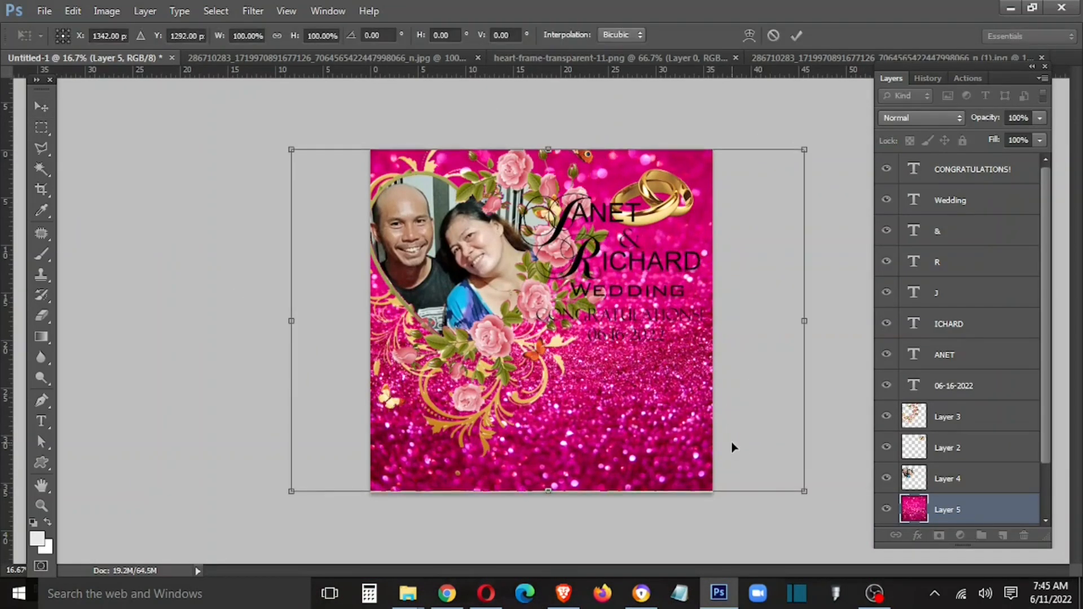
{"action": "key", "text": "Return"}
{"action": "key", "text": "ctrl+t"}
{"action": "left_click_drag", "start_coordinate": [547, 491], "coordinate": [545, 496]}
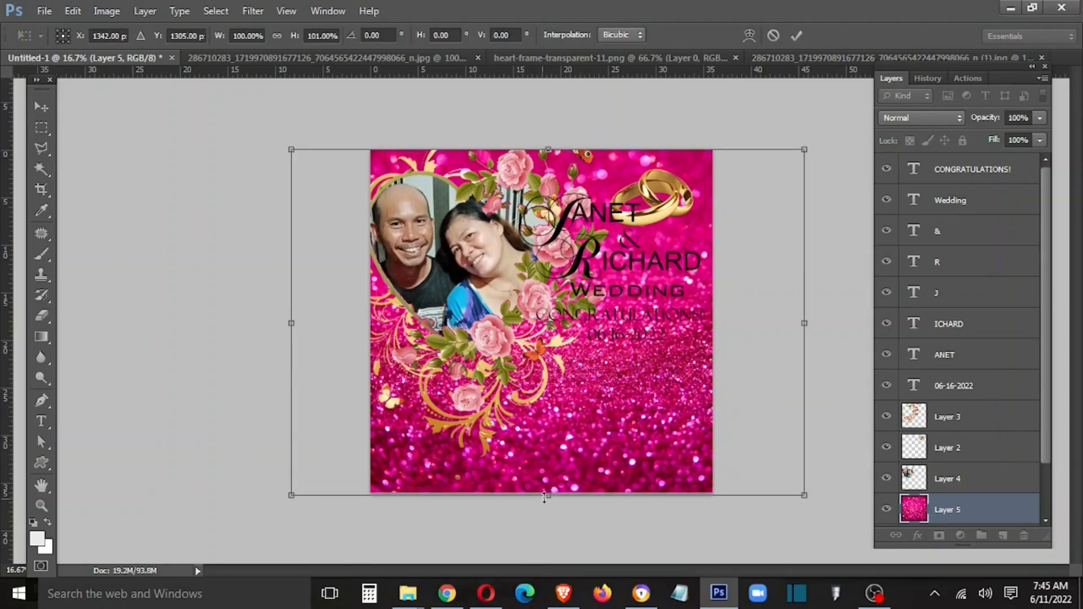
{"action": "key", "text": "Return"}
Copy a thin border along the canvas edges from the pink glitter layer to a new layer, and reselect the glitter layer.
{"action": "key", "text": "m"}
{"action": "key", "text": "ctrl+0"}
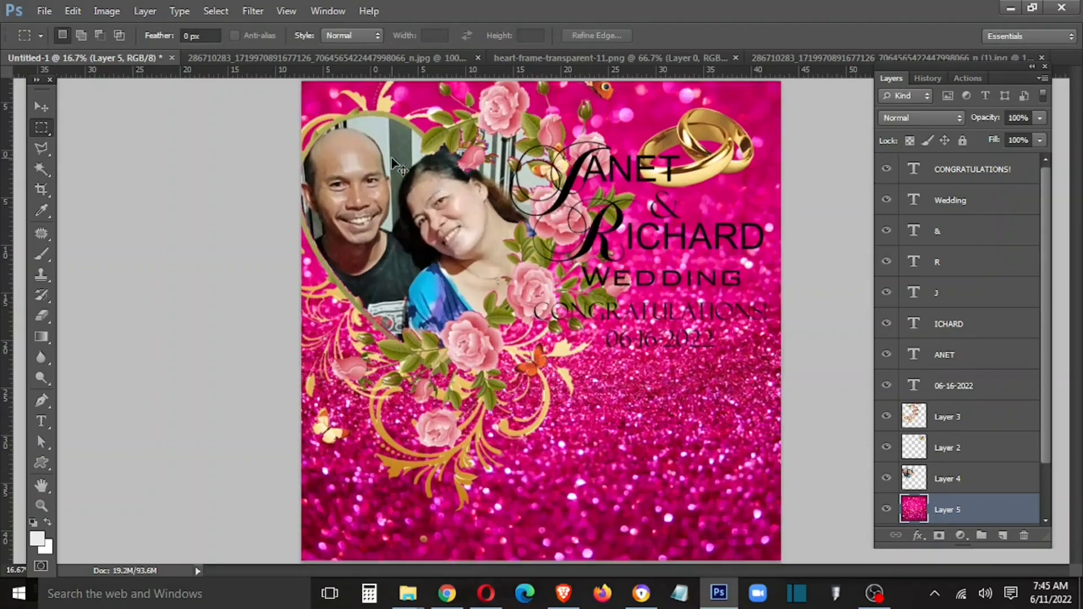
{"action": "key", "text": "ctrl+plus"}
{"action": "key", "text": "Tab"}
{"action": "scroll", "coordinate": [382, 126], "scroll_direction": "up", "scroll_amount": 1}
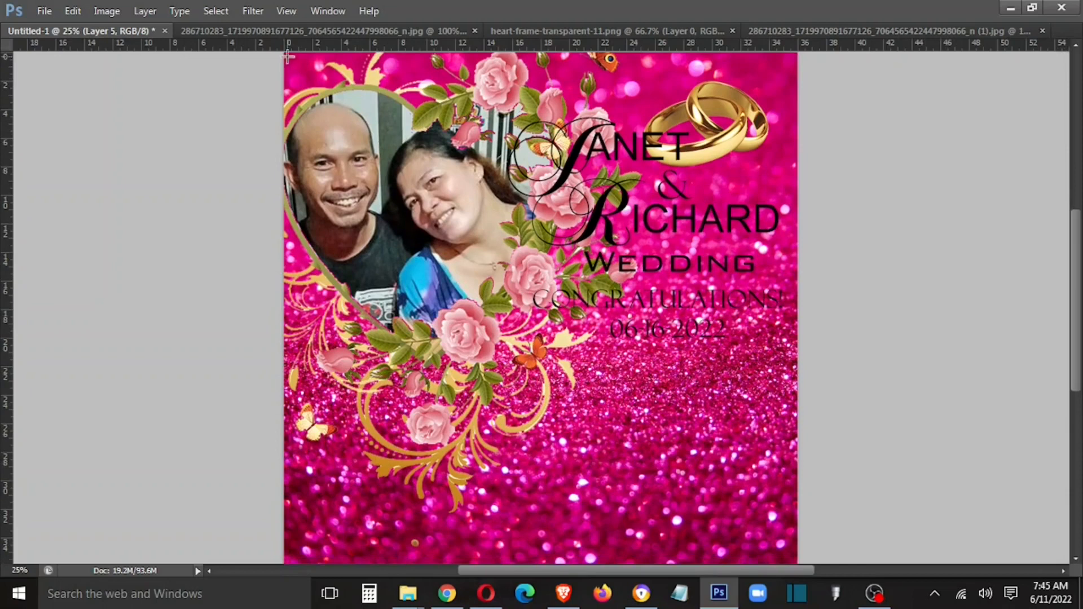
{"action": "left_click_drag", "start_coordinate": [292, 59], "coordinate": [297, 191]}
{"action": "key", "text": "Tab"}
{"action": "right_click", "coordinate": [633, 121]}
{"action": "left_click", "coordinate": [671, 266]}
{"action": "scroll", "coordinate": [971, 494], "scroll_direction": "down", "scroll_amount": 3}
{"action": "left_click", "coordinate": [980, 446]}
Select a rectangle in the middle of the glitter layer, feather it, delete its contents twice to reveal the floral background, and deselect.
{"action": "key", "text": "Tab"}
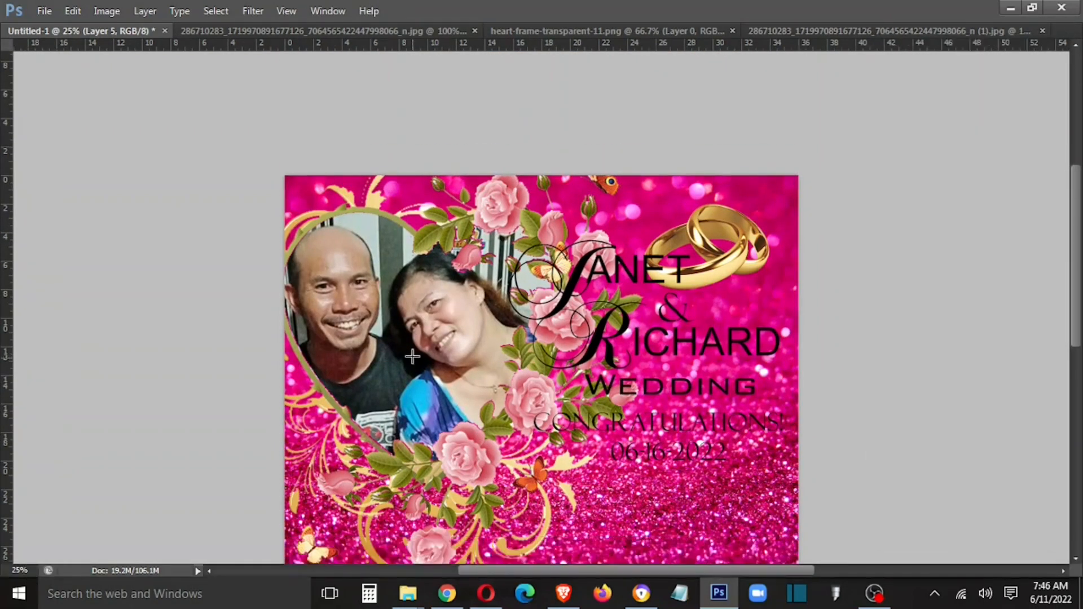
{"action": "key", "text": "ctrl+minus"}
{"action": "left_click_drag", "start_coordinate": [417, 184], "coordinate": [673, 422]}
{"action": "right_click", "coordinate": [593, 337]}
{"action": "left_click", "coordinate": [640, 100]}
{"action": "left_click", "coordinate": [623, 201]}
{"action": "key", "text": "Delete"}
{"action": "key", "text": "Delete"}
{"action": "key", "text": "ctrl+d"}
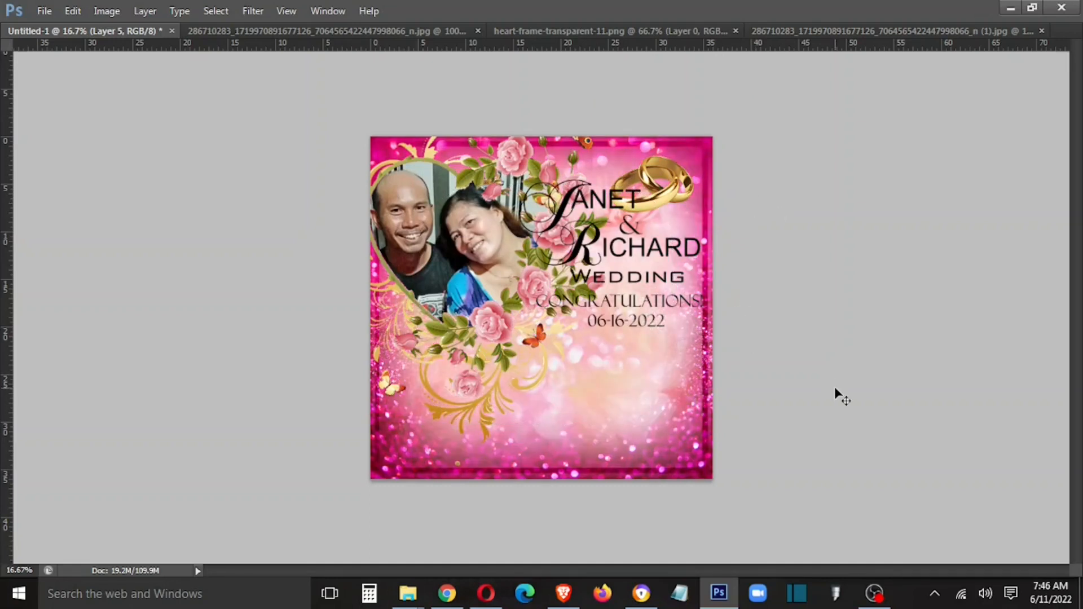
Apply a crimson (df003f) Color Overlay to the text layer holding the upper name's small letters.
{"action": "key", "text": "Tab"}
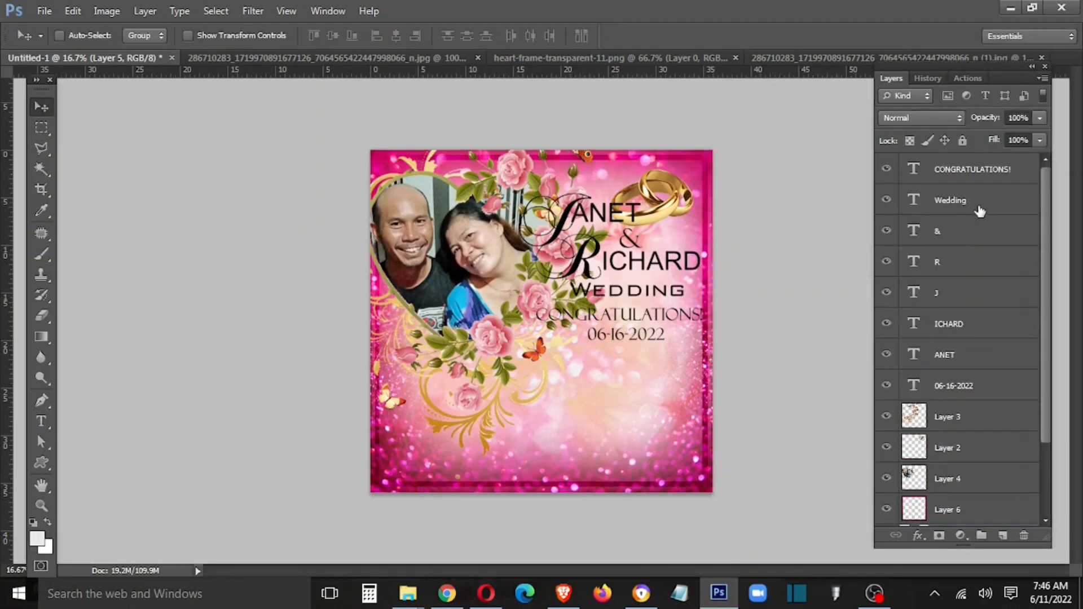
{"action": "left_click", "coordinate": [964, 330]}
{"action": "right_click", "coordinate": [955, 355]}
{"action": "left_click", "coordinate": [797, 89]}
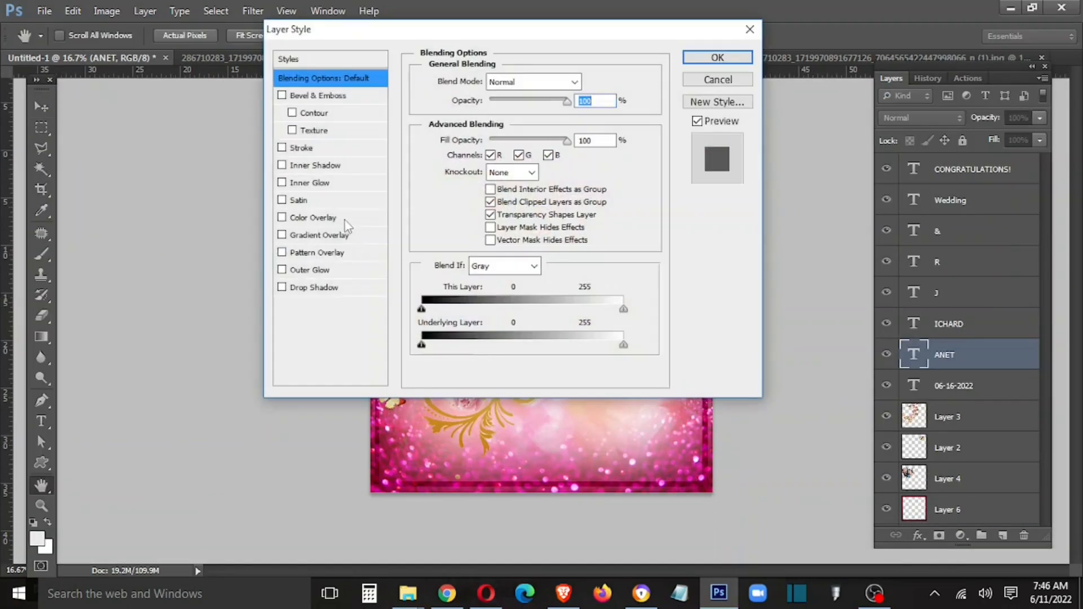
{"action": "left_click", "coordinate": [314, 216]}
{"action": "left_click_drag", "start_coordinate": [508, 29], "coordinate": [317, 281]}
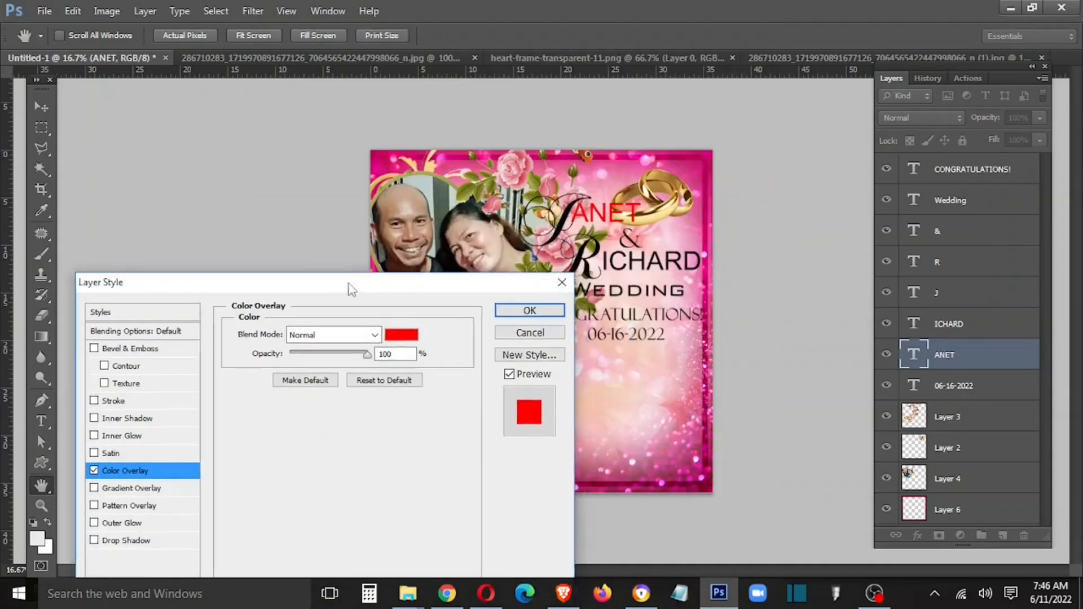
{"action": "left_click", "coordinate": [406, 337]}
{"action": "left_click", "coordinate": [869, 188]}
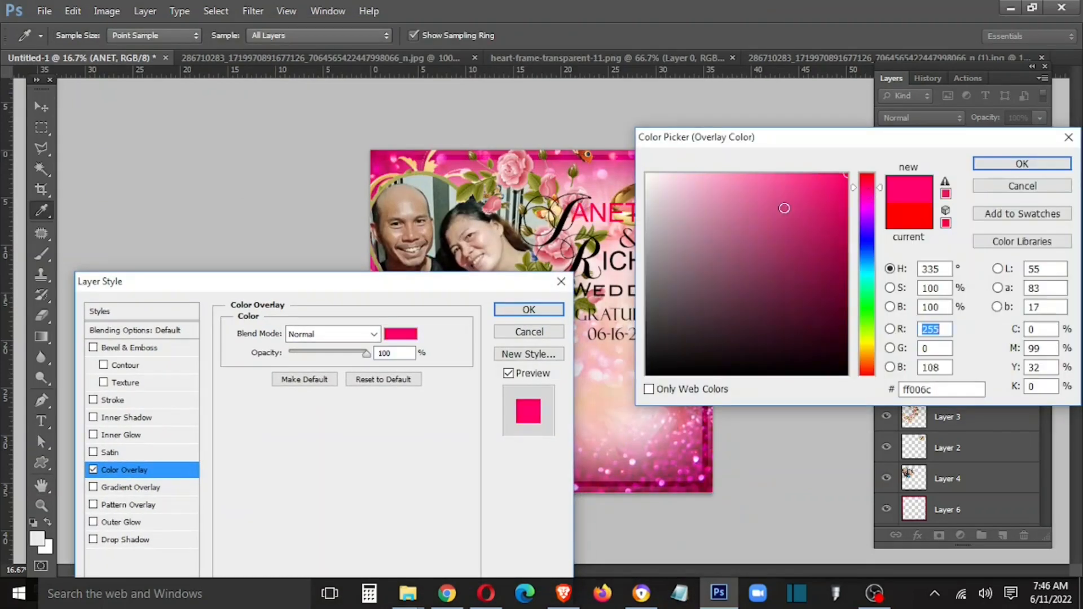
{"action": "left_click_drag", "start_coordinate": [835, 199], "coordinate": [847, 198]}
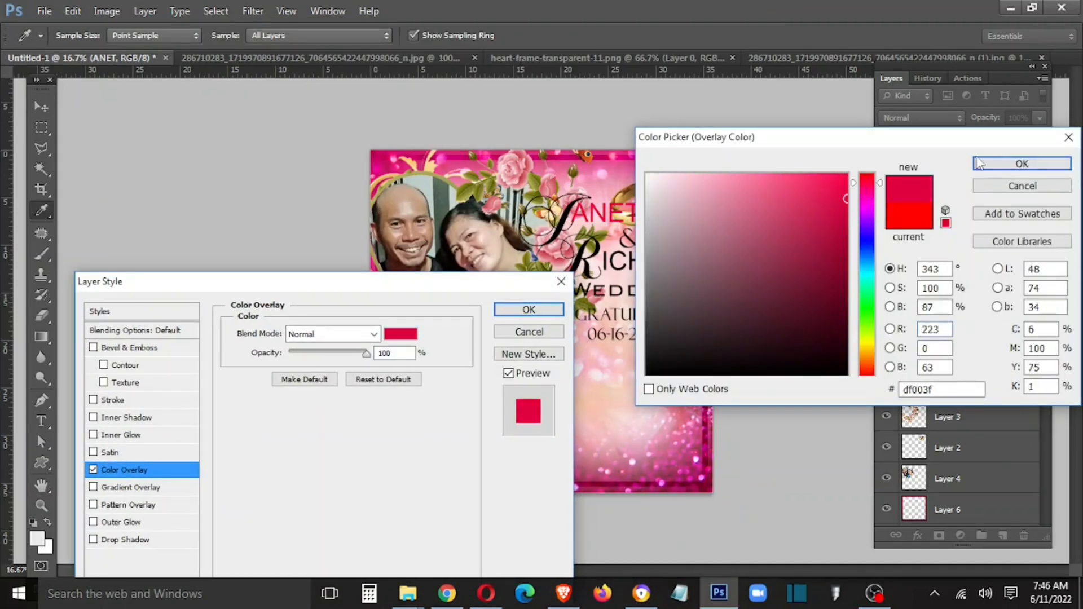
{"action": "left_click", "coordinate": [1021, 164]}
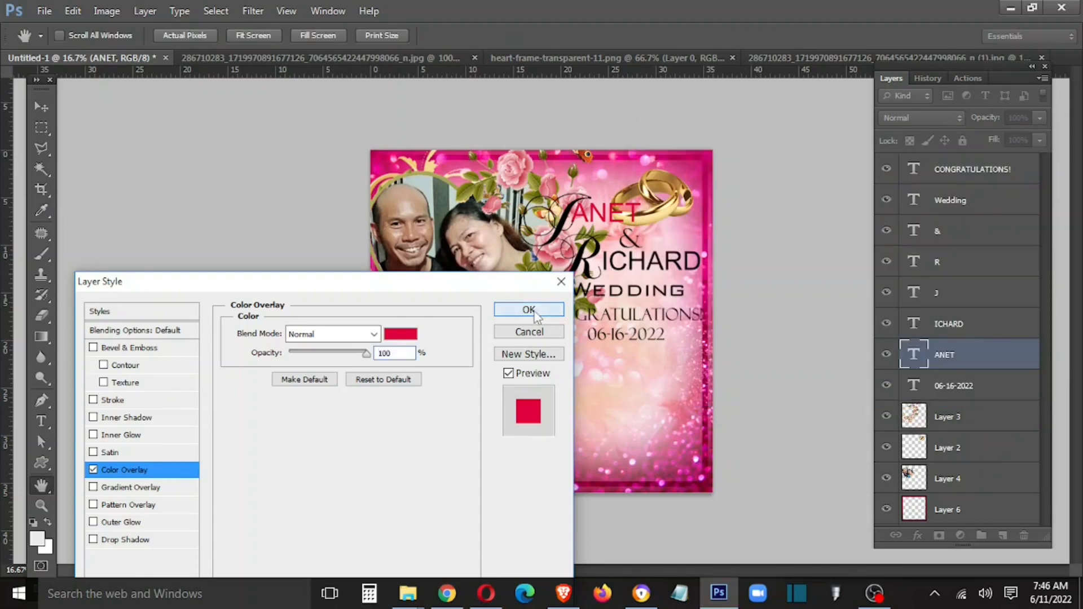
{"action": "left_click", "coordinate": [529, 309]}
Copy the crimson overlay style to the lower name's letters, both initials and the ampersand layer.
{"action": "right_click", "coordinate": [978, 354]}
{"action": "left_click", "coordinate": [829, 438]}
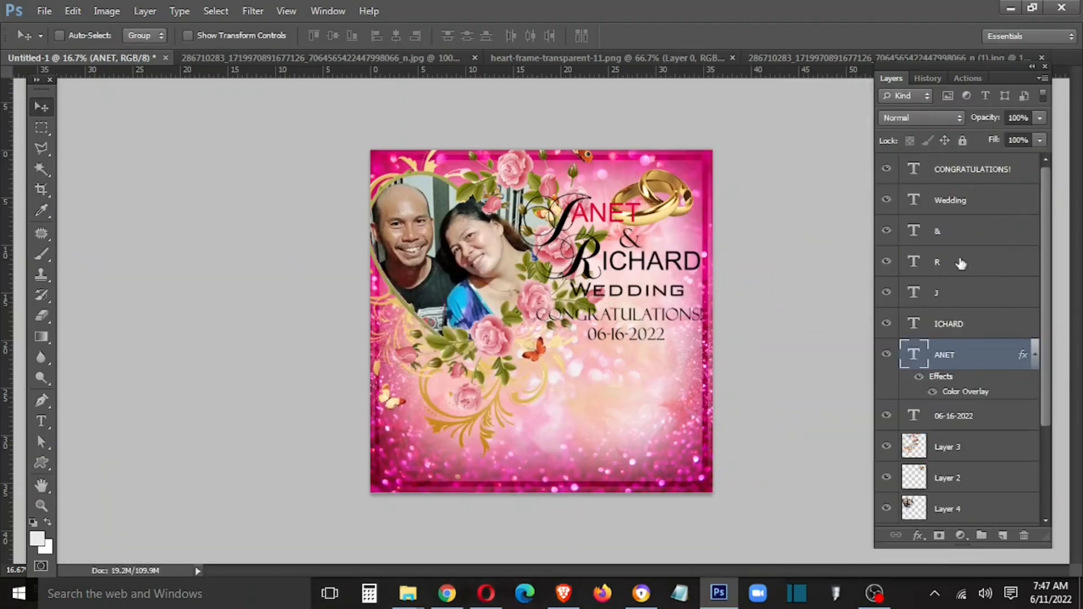
{"action": "left_click", "coordinate": [953, 238], "text": "shift"}
{"action": "right_click", "coordinate": [953, 238]}
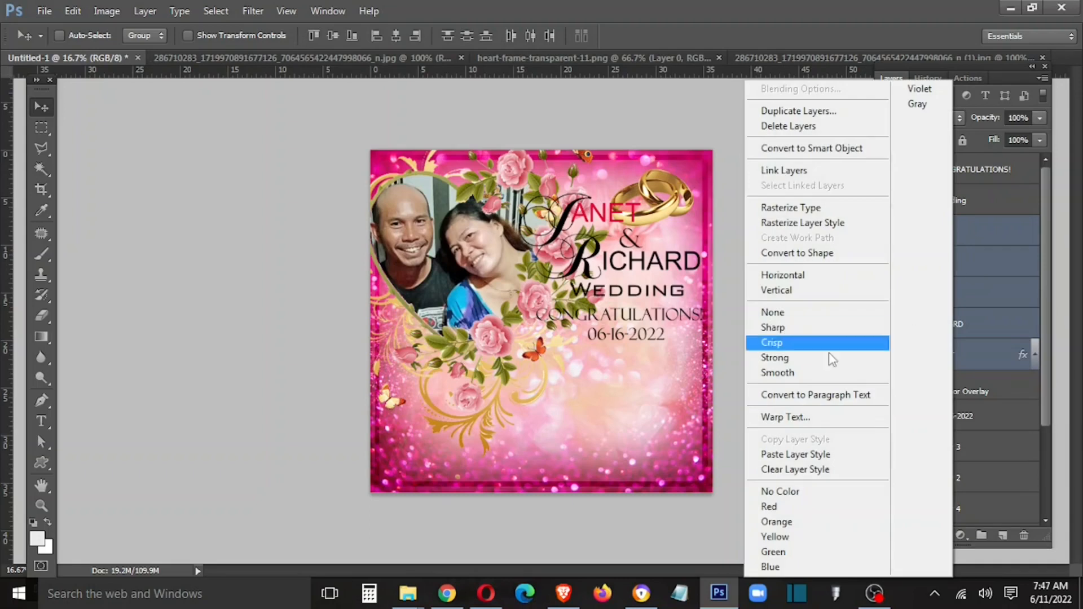
{"action": "left_click", "coordinate": [792, 454]}
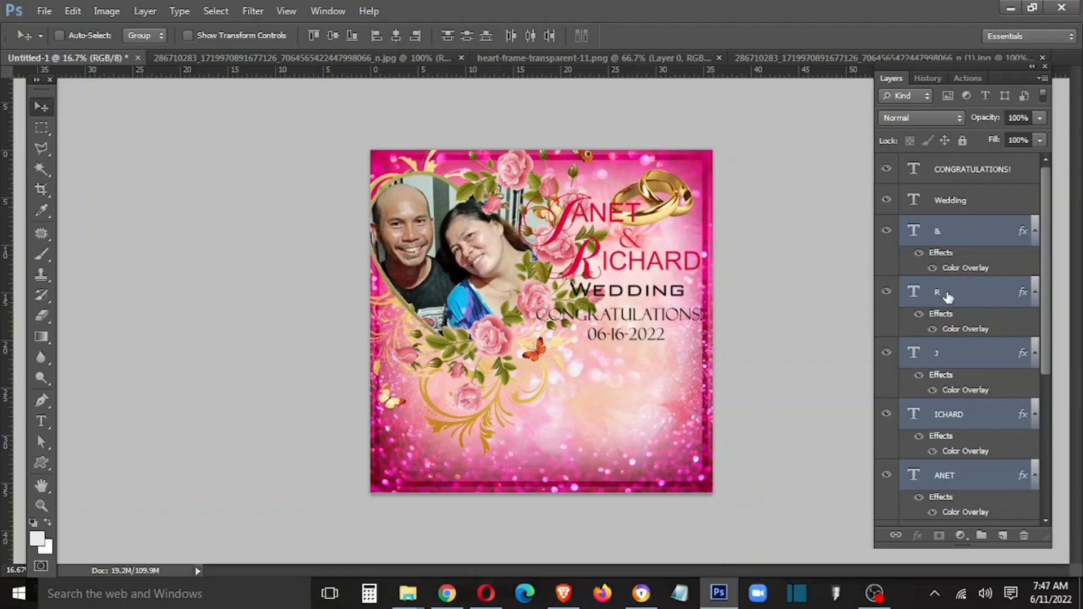
Add a pale yellow (fffdc2) outside stroke to the ampersand layer and make it thicker than 3 px.
{"action": "left_click", "coordinate": [960, 240]}
{"action": "right_click", "coordinate": [960, 239]}
{"action": "left_click", "coordinate": [818, 90]}
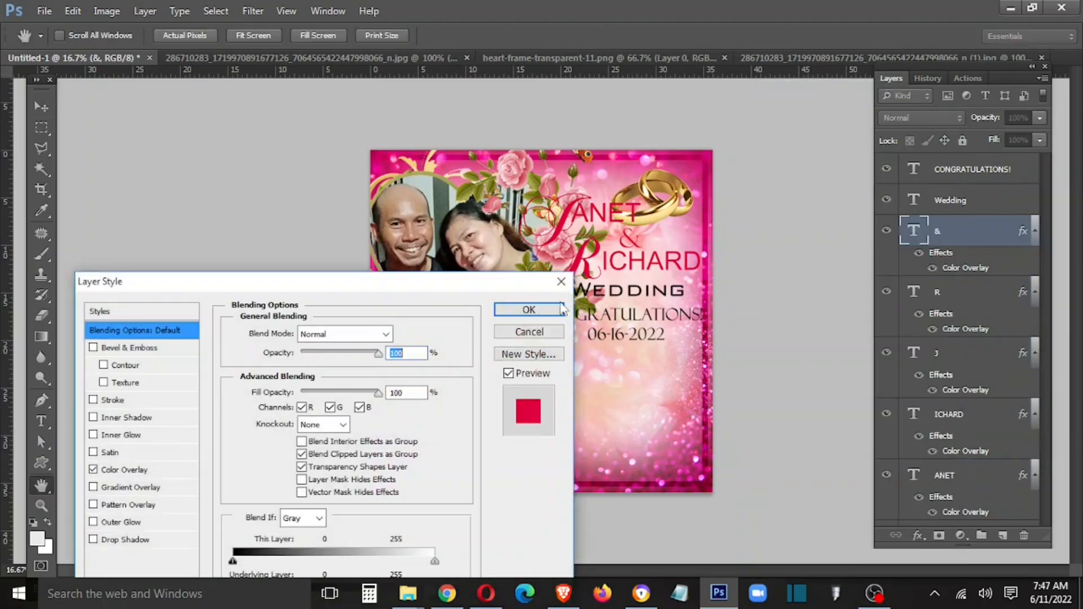
{"action": "left_click", "coordinate": [123, 402]}
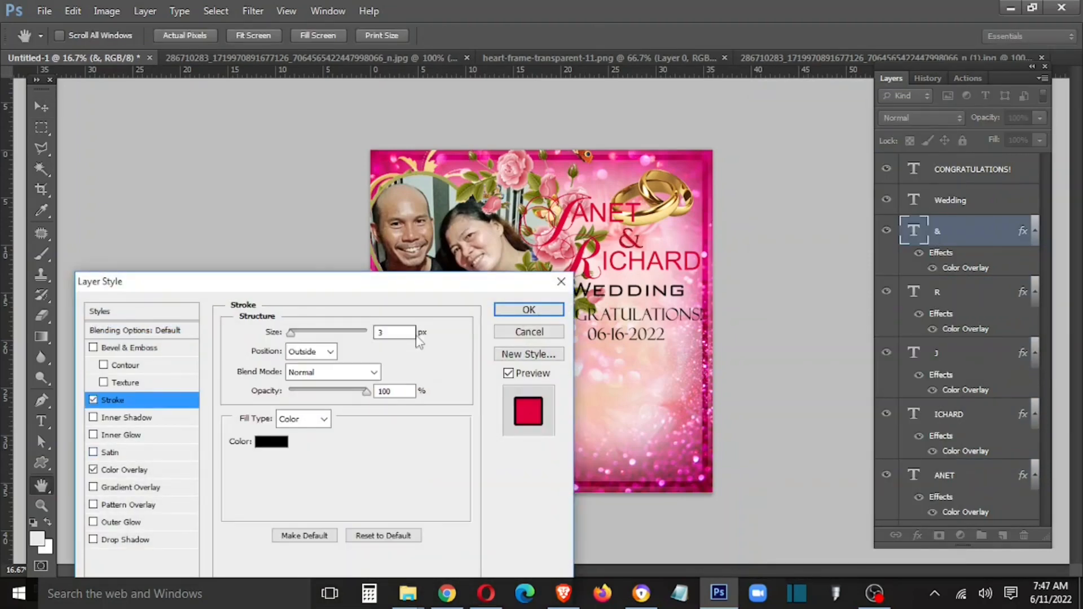
{"action": "left_click", "coordinate": [269, 445]}
{"action": "left_click", "coordinate": [863, 342]}
{"action": "left_click", "coordinate": [694, 174]}
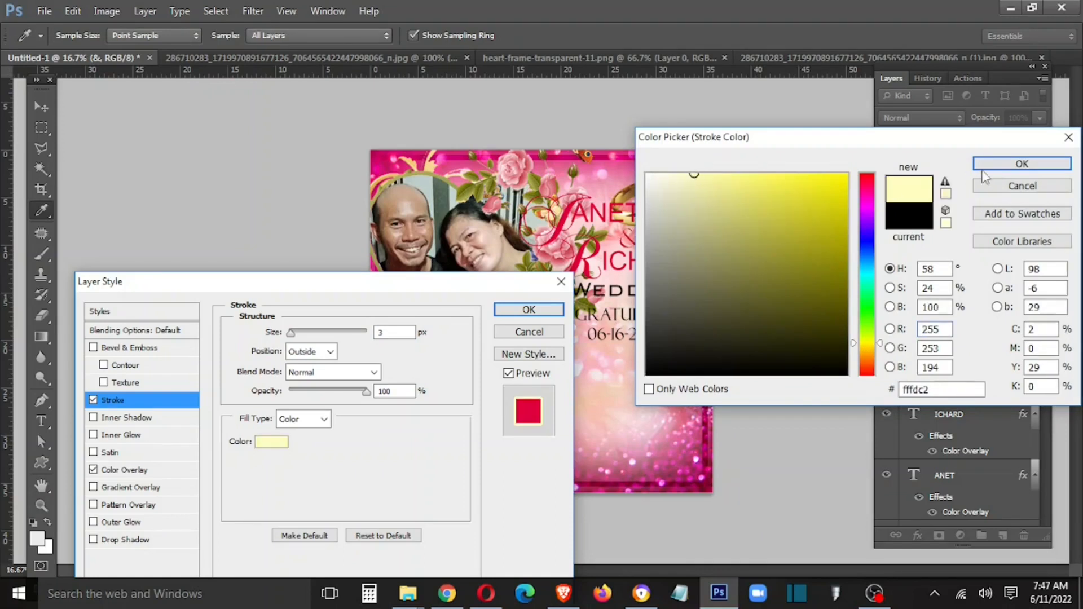
{"action": "left_click", "coordinate": [993, 165]}
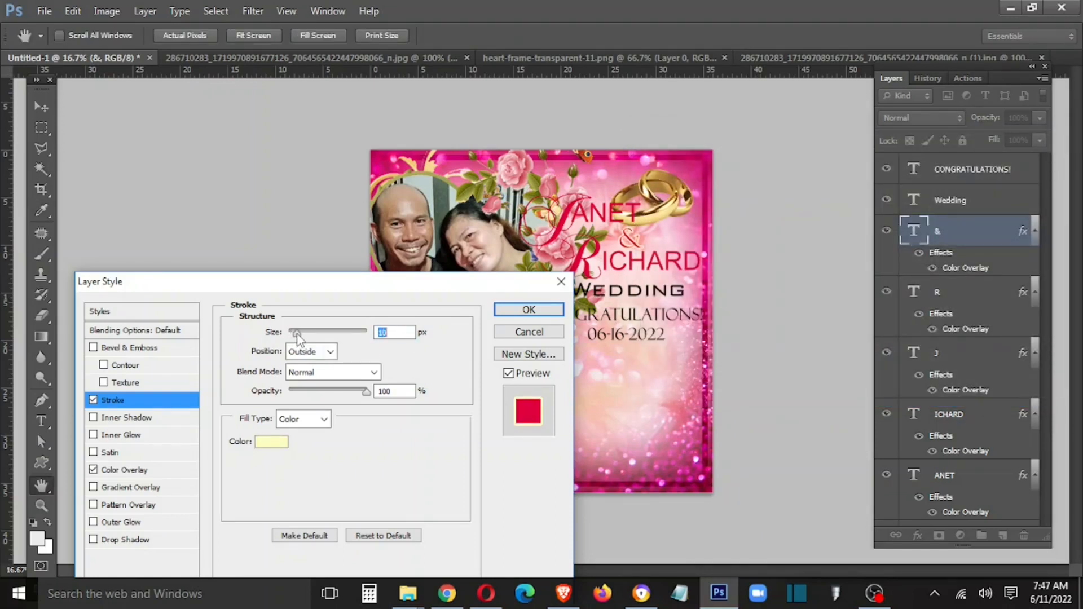
{"action": "left_click", "coordinate": [528, 309]}
Copy the ampersand's stroke and overlay style onto the two initials and both name text layers.
{"action": "right_click", "coordinate": [967, 230]}
{"action": "left_click", "coordinate": [829, 440]}
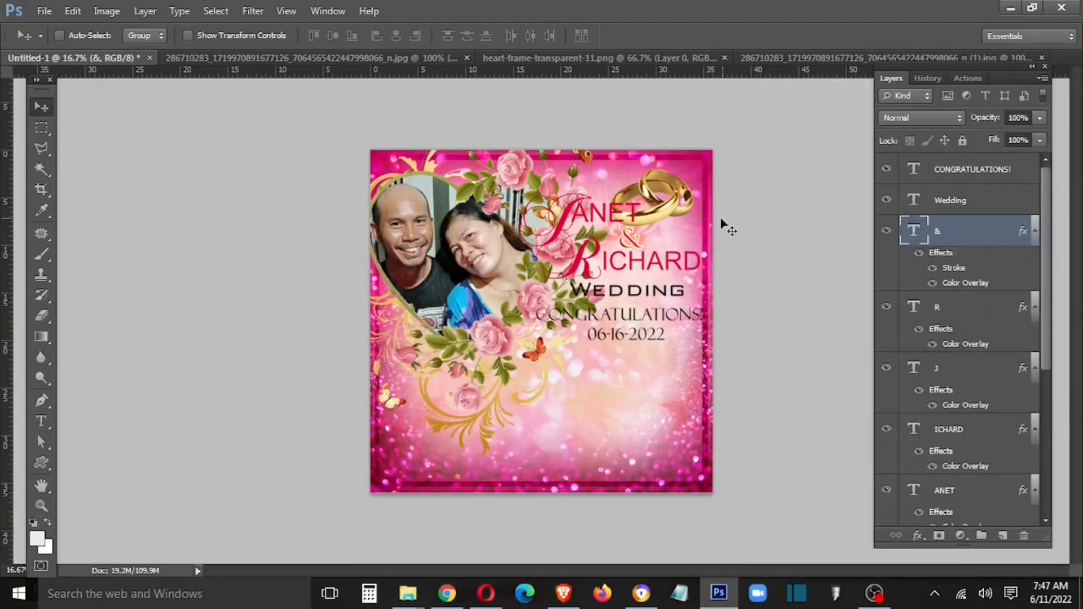
{"action": "scroll", "coordinate": [967, 367], "scroll_direction": "down", "scroll_amount": 2}
{"action": "left_click", "coordinate": [967, 431], "text": "shift"}
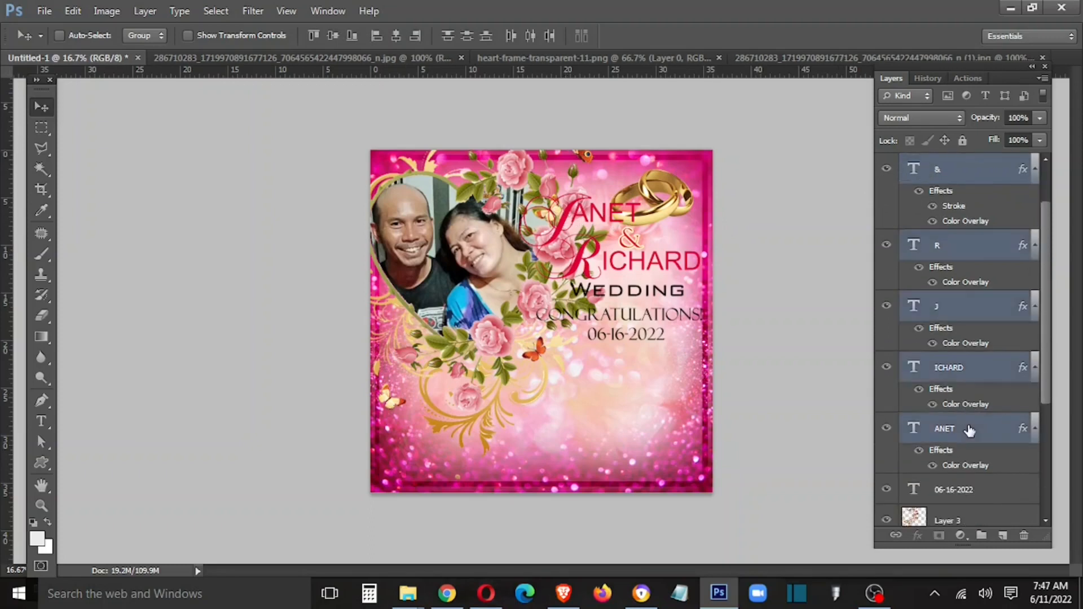
{"action": "right_click", "coordinate": [967, 430]}
{"action": "left_click", "coordinate": [820, 455]}
Paste the same layer style onto the date text and place the date directly beneath the lower name.
{"action": "right_click", "coordinate": [636, 337]}
{"action": "left_click", "coordinate": [734, 343]}
{"action": "right_click", "coordinate": [984, 516]}
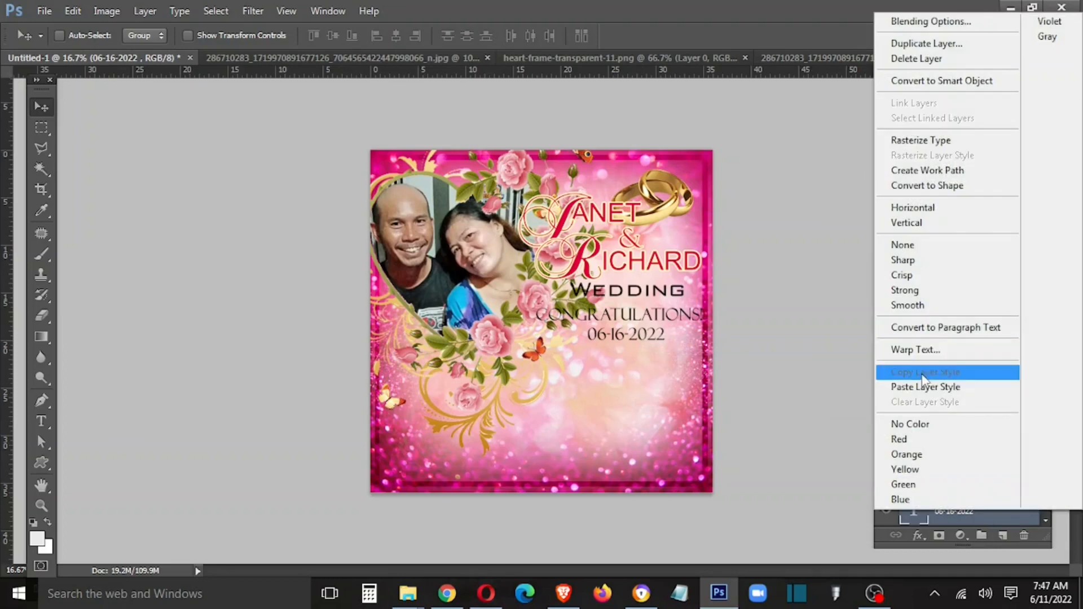
{"action": "left_click", "coordinate": [925, 386]}
{"action": "left_click_drag", "start_coordinate": [619, 332], "coordinate": [631, 281]}
Select the Wedding and CONGRATULATIONS! text layers together and move them down to sit below the date.
{"action": "right_click", "coordinate": [624, 295]}
{"action": "left_click", "coordinate": [643, 305]}
{"action": "right_click", "coordinate": [636, 317]}
{"action": "left_click", "coordinate": [646, 323], "text": "shift"}
{"action": "left_click_drag", "start_coordinate": [647, 320], "coordinate": [646, 332]}
Paste the crimson and pale yellow layer style onto the Wedding and CONGRATULATIONS! text layers.
{"action": "left_click", "coordinate": [953, 200]}
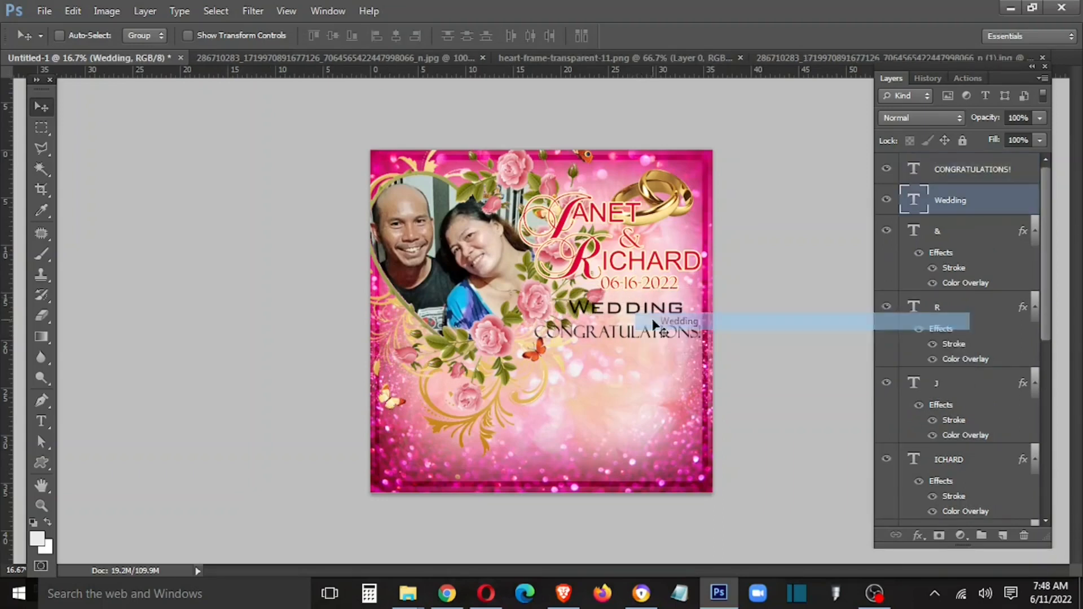
{"action": "right_click", "coordinate": [984, 203]}
{"action": "left_click", "coordinate": [817, 455]}
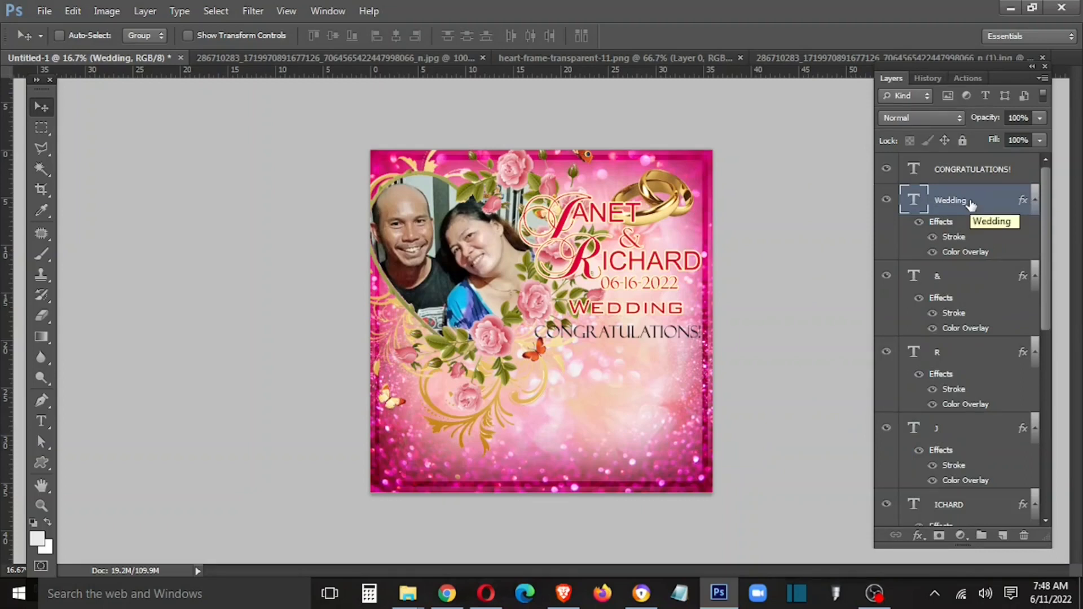
{"action": "left_click", "coordinate": [958, 169]}
{"action": "right_click", "coordinate": [961, 169]}
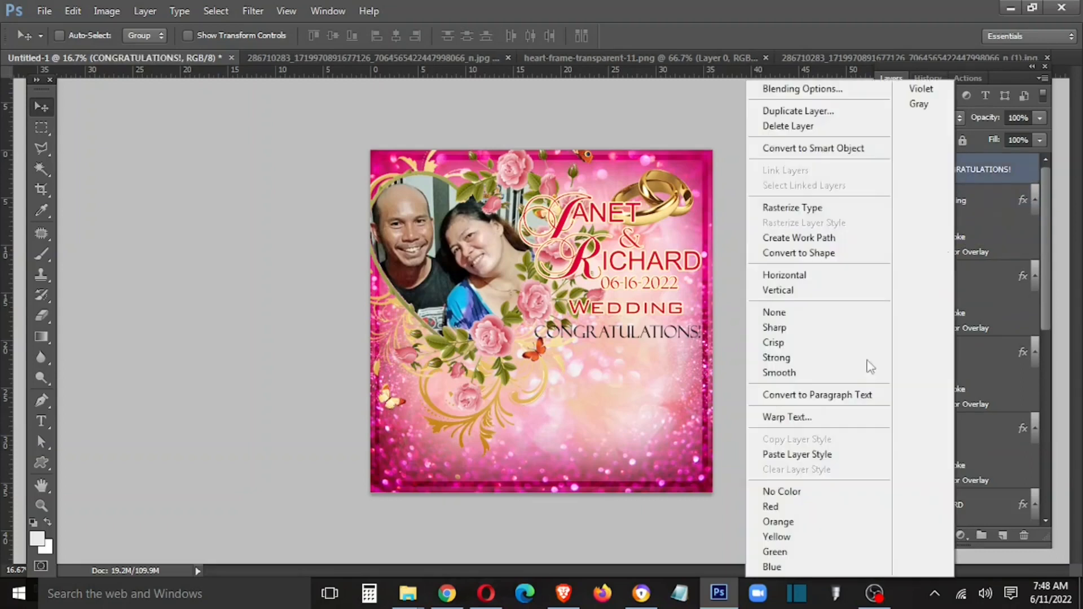
{"action": "left_click", "coordinate": [818, 456]}
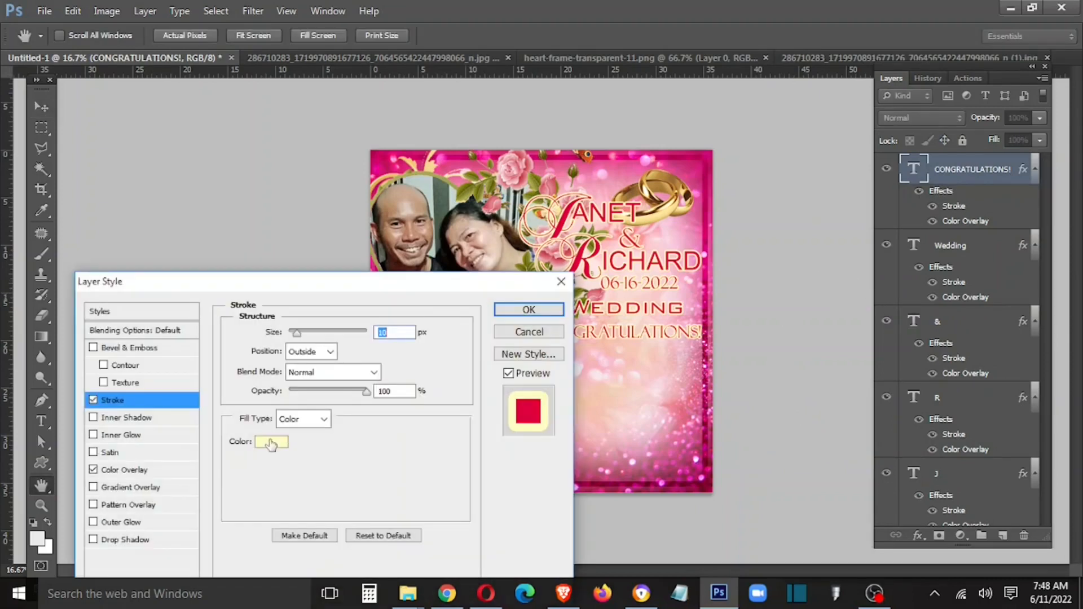
{"action": "left_click", "coordinate": [269, 440]}
{"action": "left_click", "coordinate": [647, 173]}
{"action": "left_click", "coordinate": [1007, 163]}
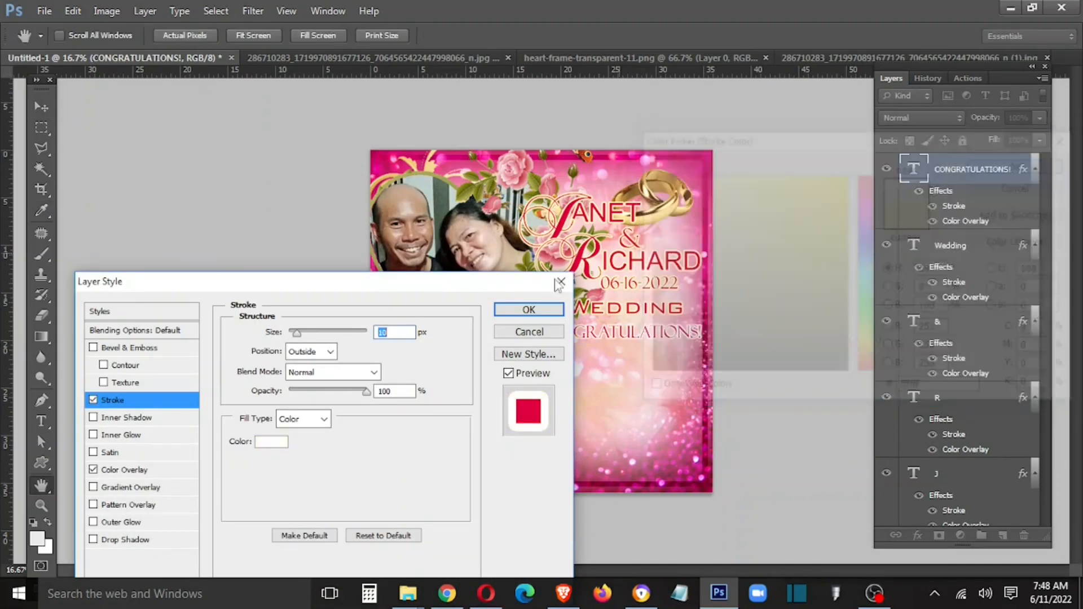
{"action": "left_click", "coordinate": [533, 333]}
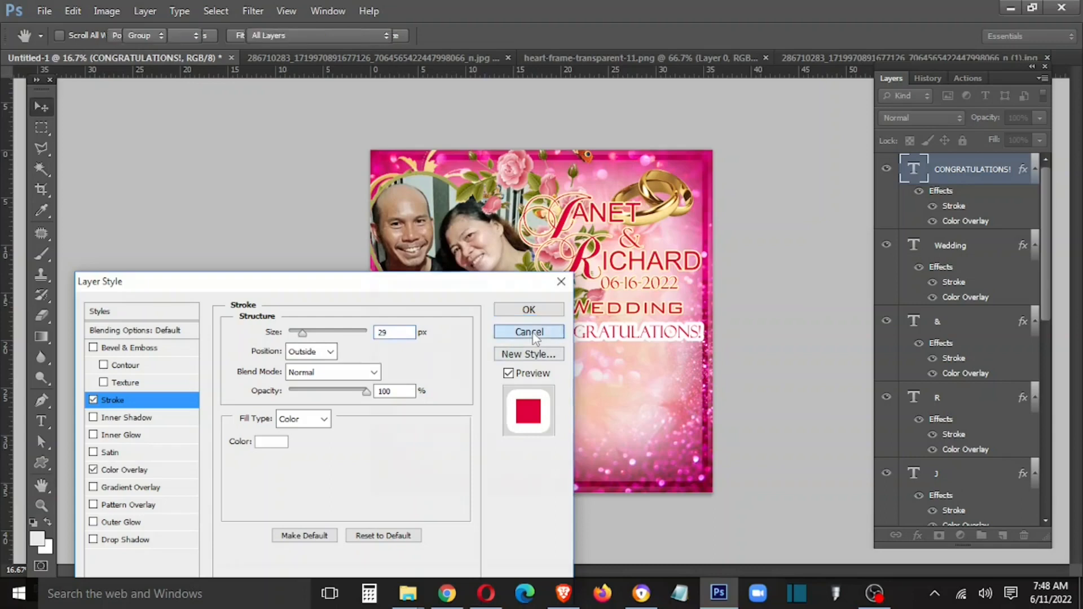
Group all the text layers and give the group an Outer Glow with about 22% spread and 46 px size.
{"action": "scroll", "coordinate": [980, 182], "scroll_direction": "down", "scroll_amount": 6}
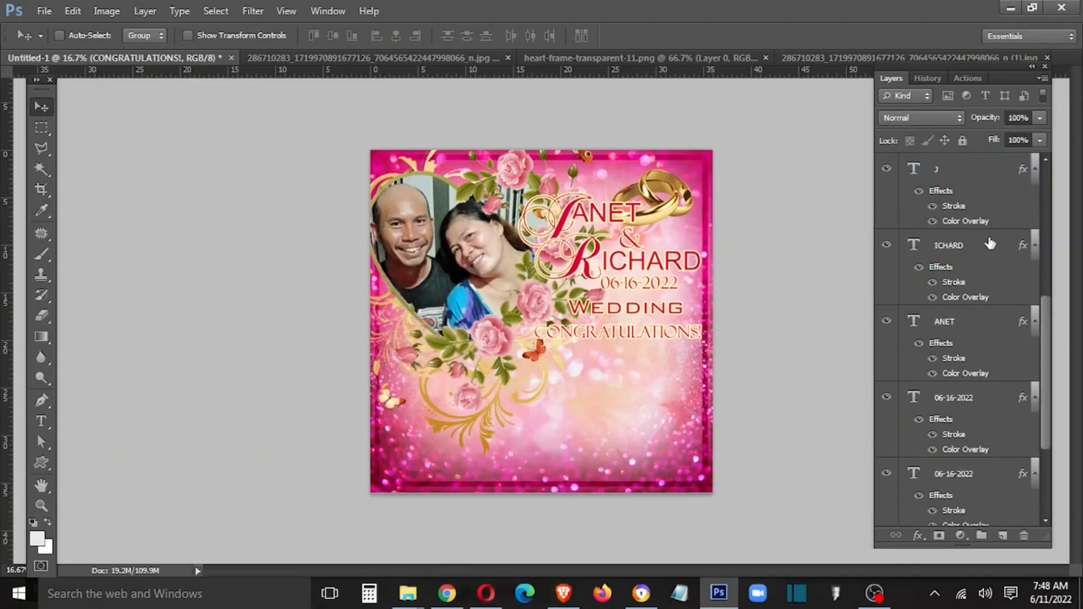
{"action": "left_click", "coordinate": [976, 279], "text": "shift"}
{"action": "key", "text": "ctrl+g"}
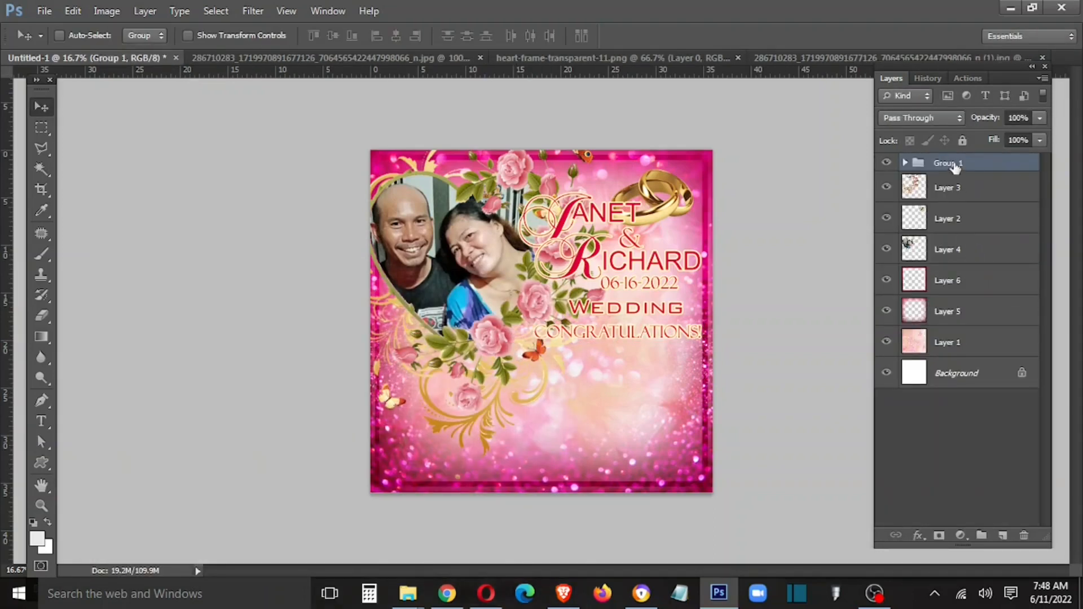
{"action": "double_click", "coordinate": [992, 164]}
{"action": "left_click", "coordinate": [127, 522]}
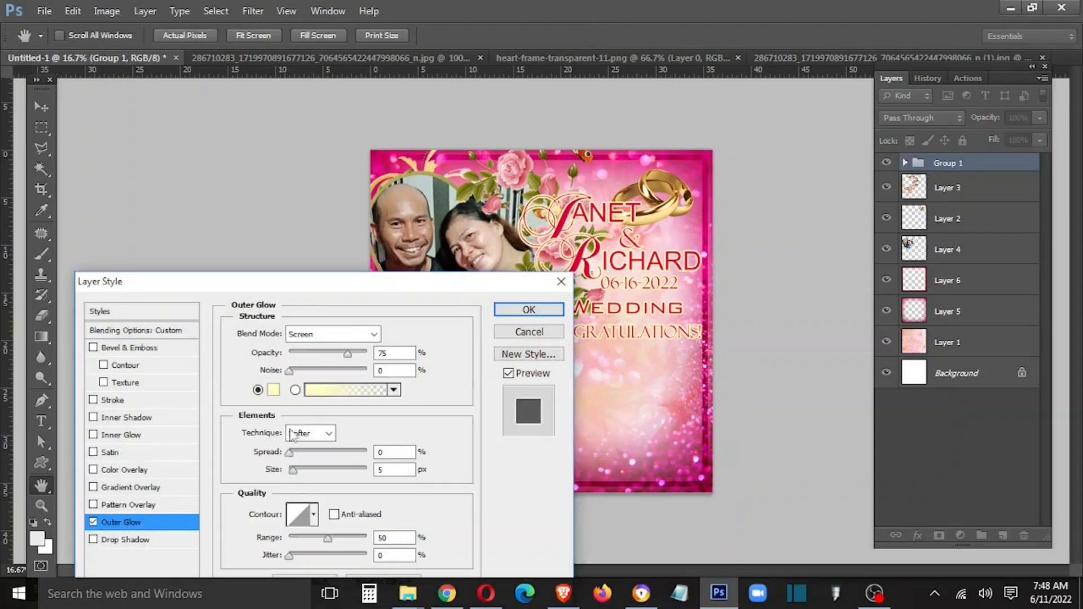
{"action": "left_click_drag", "start_coordinate": [310, 471], "coordinate": [307, 472]}
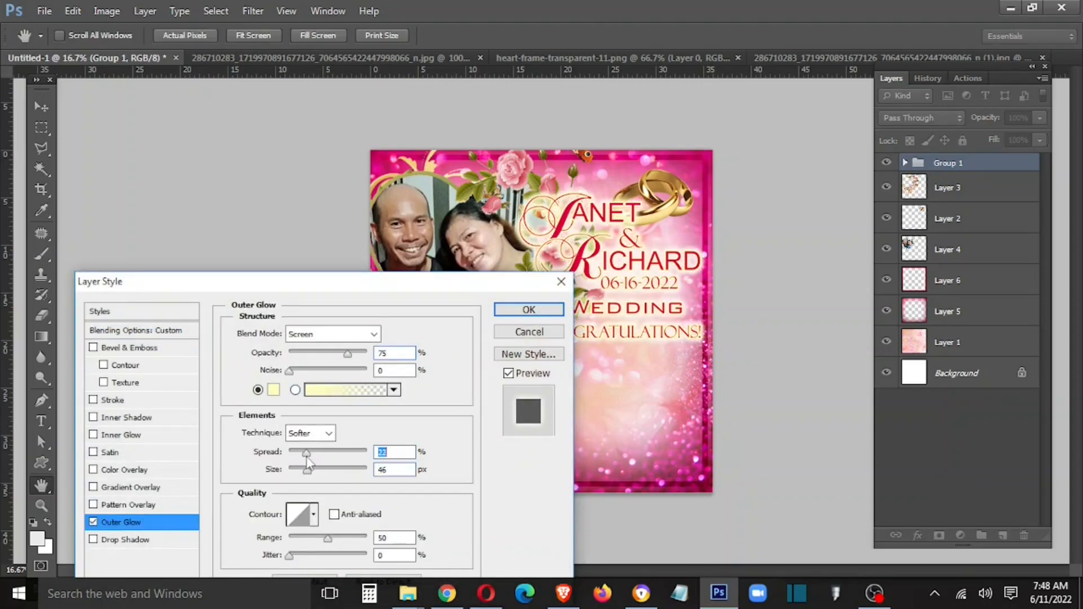
{"action": "left_click", "coordinate": [528, 309]}
Move the gold rings down and to the right, beside the upper name, and set their layer opacity to 90%.
{"action": "right_click", "coordinate": [676, 210]}
{"action": "left_click", "coordinate": [689, 253]}
{"action": "right_click", "coordinate": [666, 210]}
{"action": "left_click", "coordinate": [681, 237]}
{"action": "left_click_drag", "start_coordinate": [663, 209], "coordinate": [682, 231]}
{"action": "key", "text": "5"}
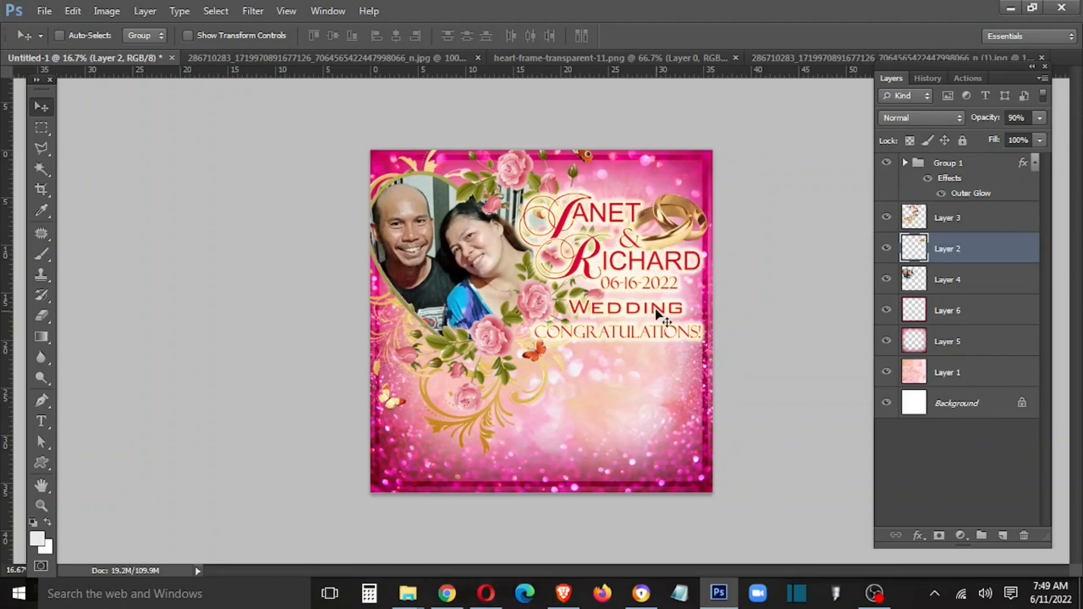
Nudge the text group slightly left, away from the canvas's right edge.
{"action": "left_click", "coordinate": [978, 167]}
{"action": "key", "text": "shift+Left"}
{"action": "key", "text": "shift+Left"}
{"action": "key", "text": "shift+Left"}
{"action": "key", "text": "shift+Left"}
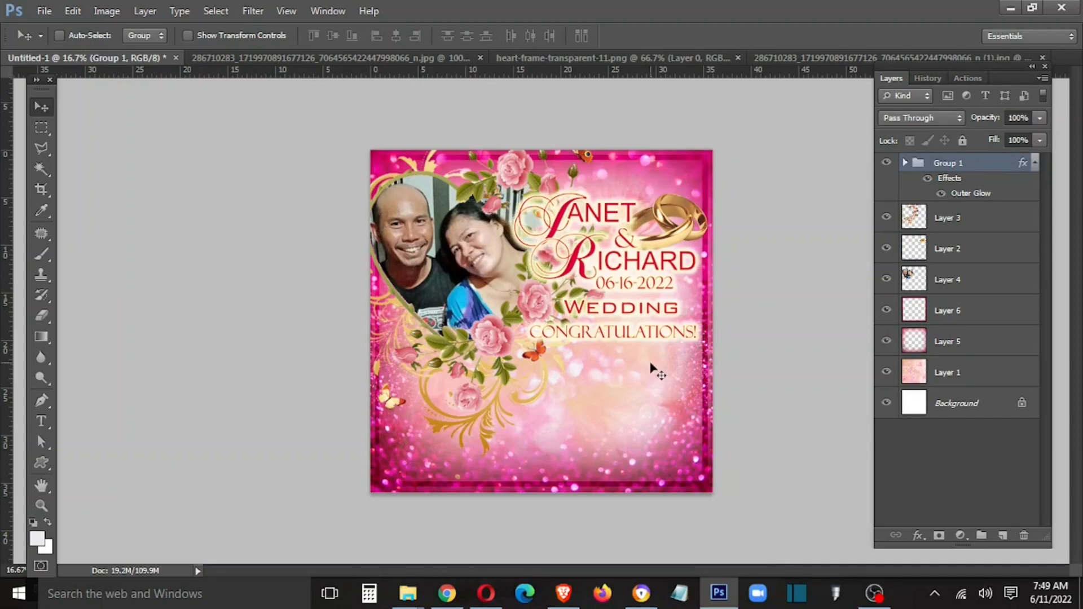
Float the couple's second photo in its own window and close the duplicate photo whose file name ends in (1).jpg.
{"action": "left_click", "coordinate": [330, 57]}
{"action": "left_click_drag", "start_coordinate": [331, 56], "coordinate": [235, 295]}
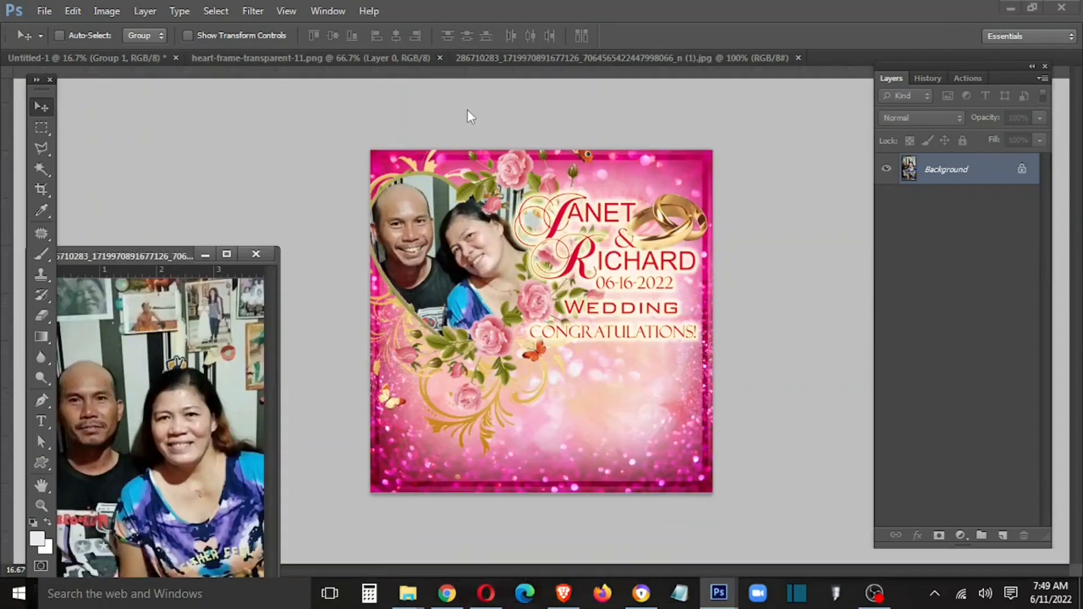
{"action": "left_click", "coordinate": [488, 57]}
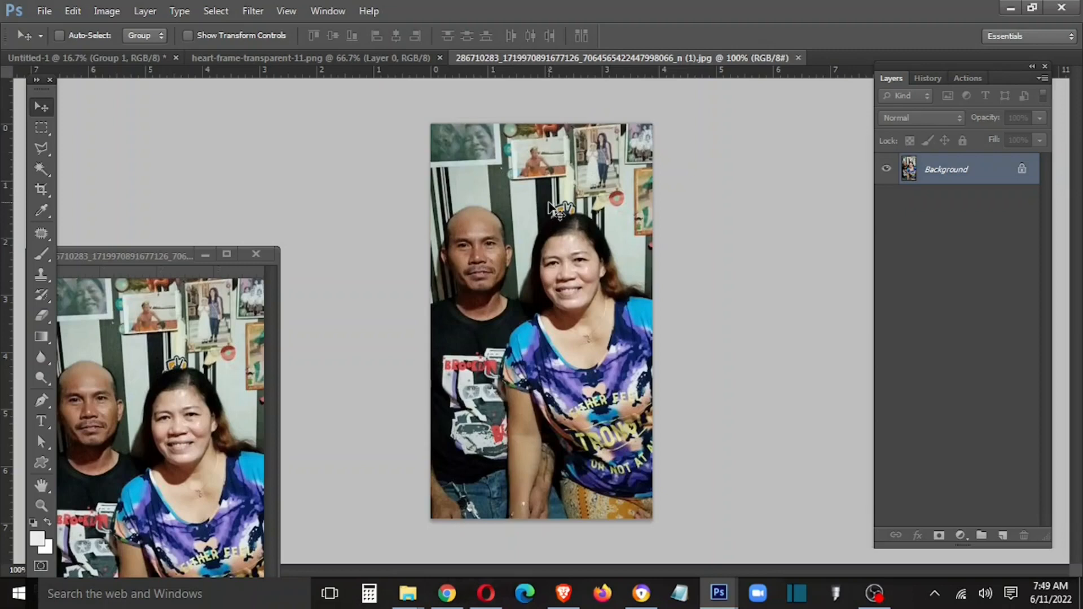
{"action": "left_click", "coordinate": [798, 58]}
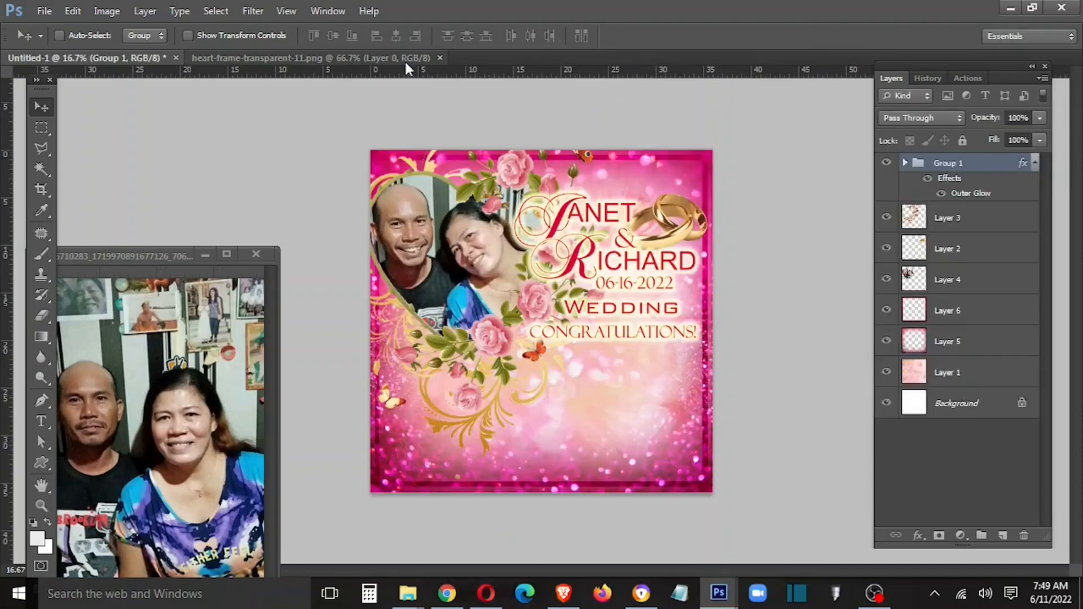
Bring the ribbon heart frame from heart-frame-transparent-11.png into the graphic's lower right area and close that file.
{"action": "left_click", "coordinate": [364, 59]}
{"action": "left_click_drag", "start_coordinate": [364, 58], "coordinate": [371, 207]}
{"action": "left_click_drag", "start_coordinate": [394, 352], "coordinate": [543, 483]}
{"action": "left_click", "coordinate": [528, 201]}
Scale the ribbon heart frame to about 223% and position it below the congratulations text, with its layer under the text group.
{"action": "key", "text": "ctrl+t"}
{"action": "left_click_drag", "start_coordinate": [682, 354], "coordinate": [727, 325]}
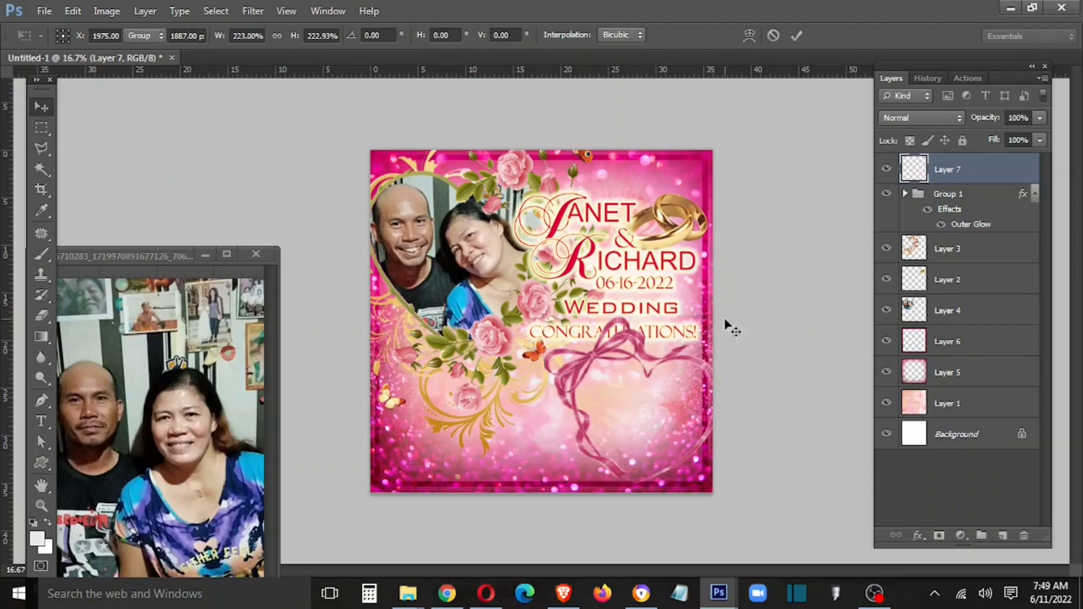
{"action": "key", "text": "Return"}
{"action": "left_click_drag", "start_coordinate": [937, 169], "coordinate": [918, 257]}
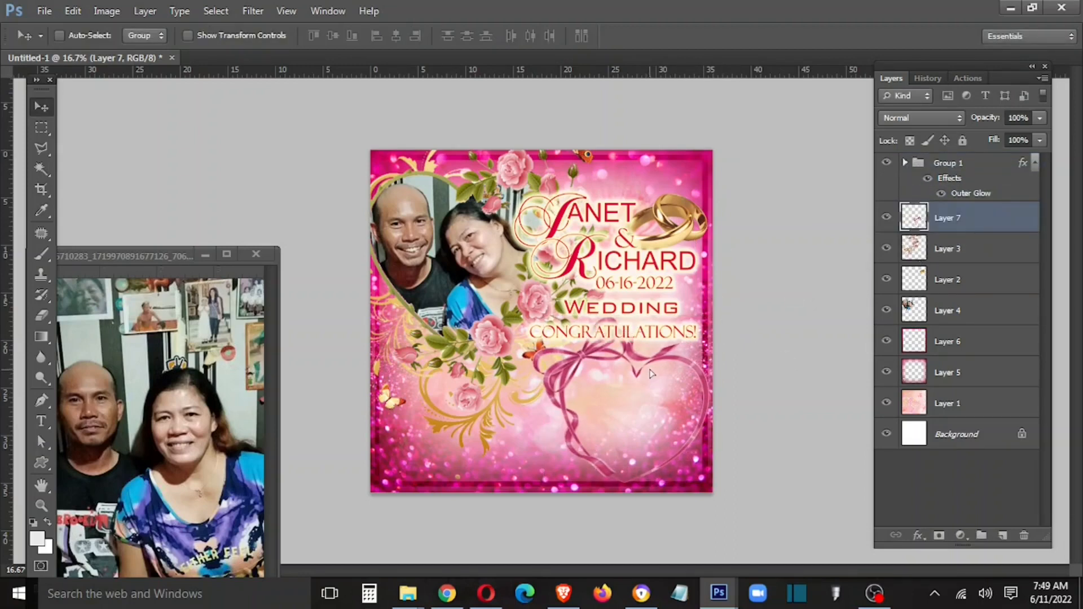
{"action": "left_click_drag", "start_coordinate": [649, 369], "coordinate": [649, 361]}
Bring the couple's second photo into the graphic, close its source file, and enlarge the photo over the ribbon heart frame.
{"action": "left_click_drag", "start_coordinate": [178, 414], "coordinate": [578, 359]}
{"action": "left_click", "coordinate": [207, 267]}
{"action": "left_click", "coordinate": [257, 256]}
{"action": "key", "text": "ctrl+t"}
{"action": "left_click_drag", "start_coordinate": [600, 396], "coordinate": [725, 578]}
{"action": "key", "text": "Return"}
Set the second photo's layer opacity to 50% so the heart frame can be seen through it.
{"action": "key", "text": "5"}
{"action": "key", "text": "ctrl+plus"}
{"action": "key", "text": "ctrl+plus"}
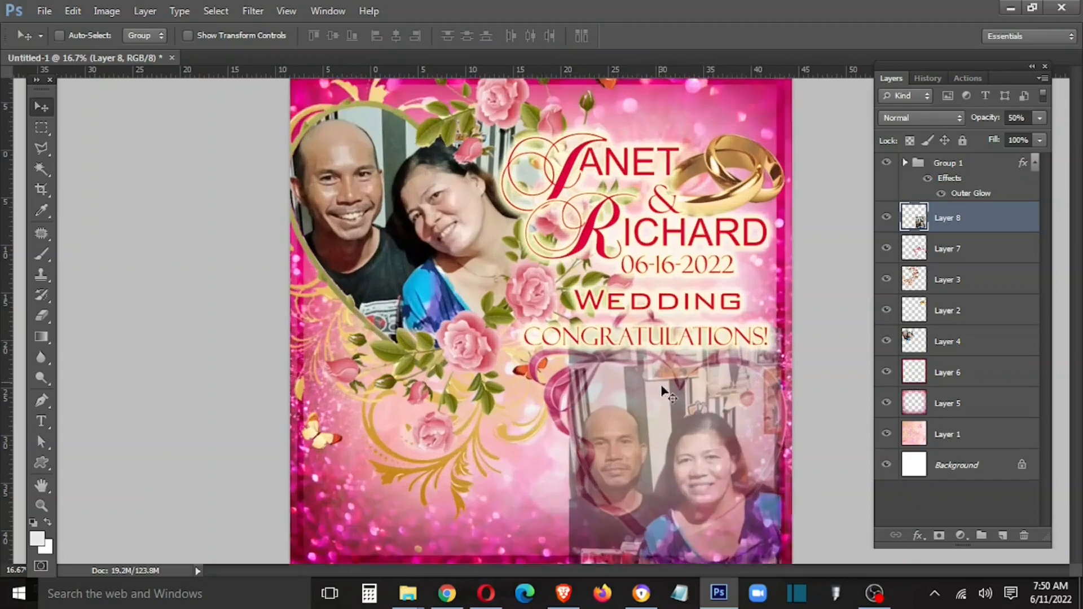
{"action": "left_click_drag", "start_coordinate": [695, 480], "coordinate": [667, 358]}
{"action": "left_click_drag", "start_coordinate": [706, 251], "coordinate": [765, 431]}
{"action": "key", "text": "Tab"}
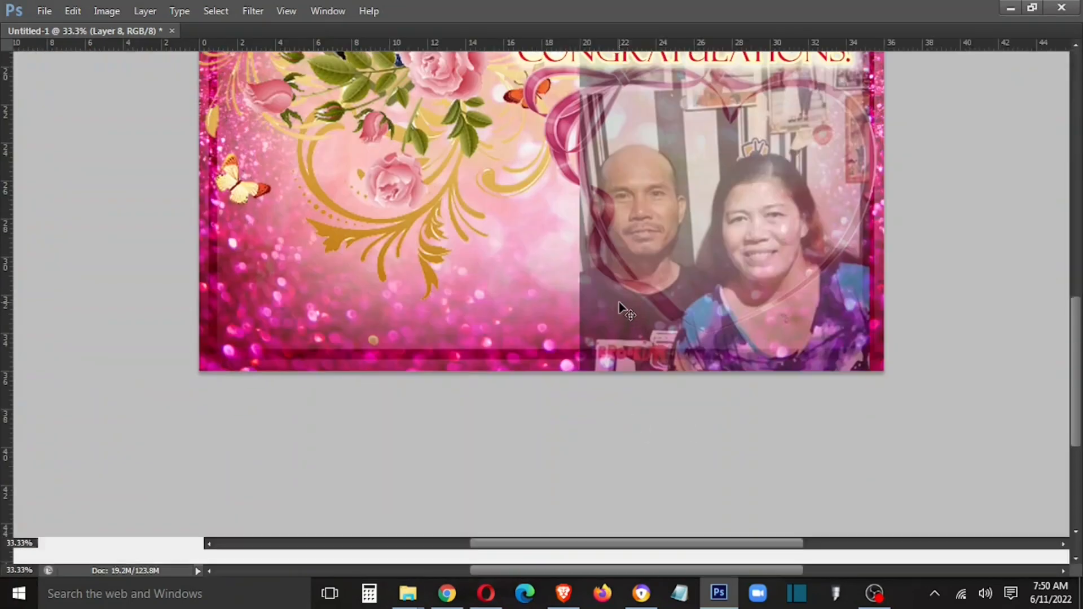
Shift the second photo upward behind the ribbon heart and raise the ribbon frame's layer above the photo layer.
{"action": "key", "text": "Tab"}
{"action": "left_click_drag", "start_coordinate": [729, 264], "coordinate": [733, 209]}
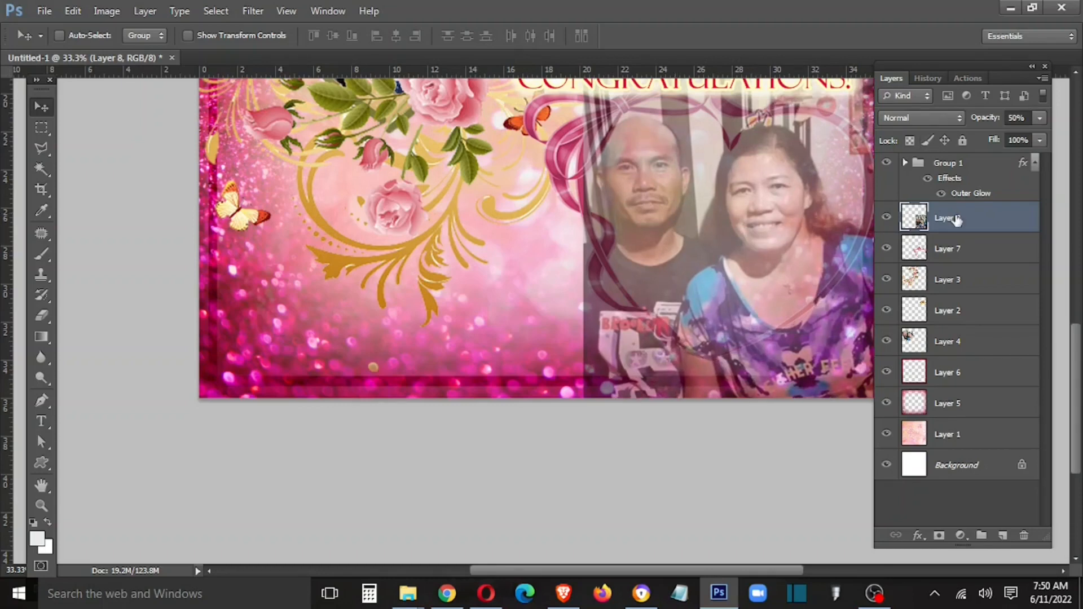
{"action": "left_click", "coordinate": [959, 251]}
{"action": "left_click_drag", "start_coordinate": [979, 250], "coordinate": [973, 205]}
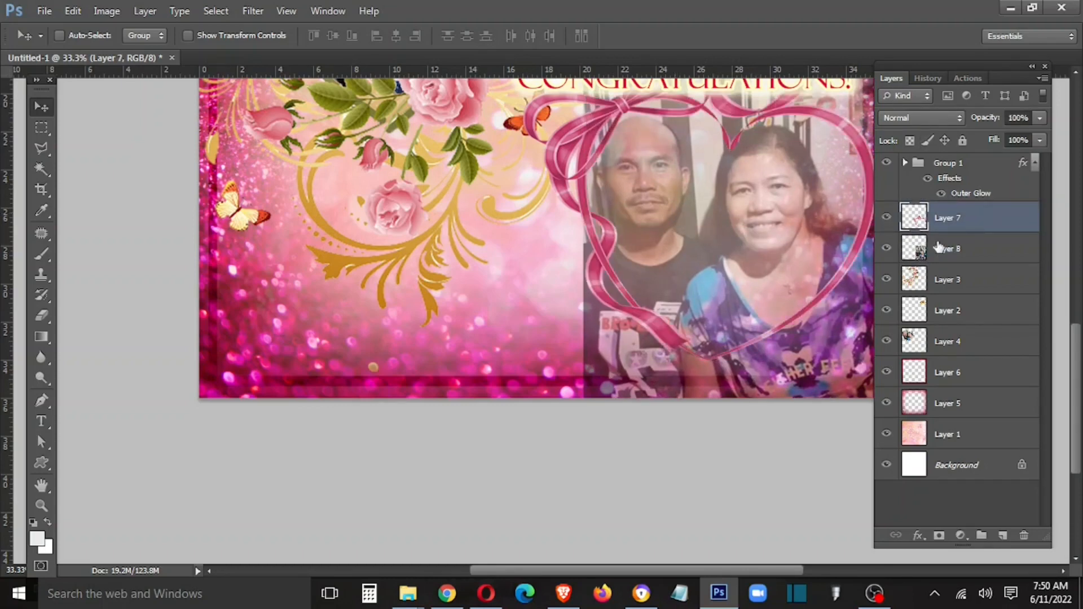
{"action": "key", "text": "w"}
{"action": "left_click", "coordinate": [800, 242]}
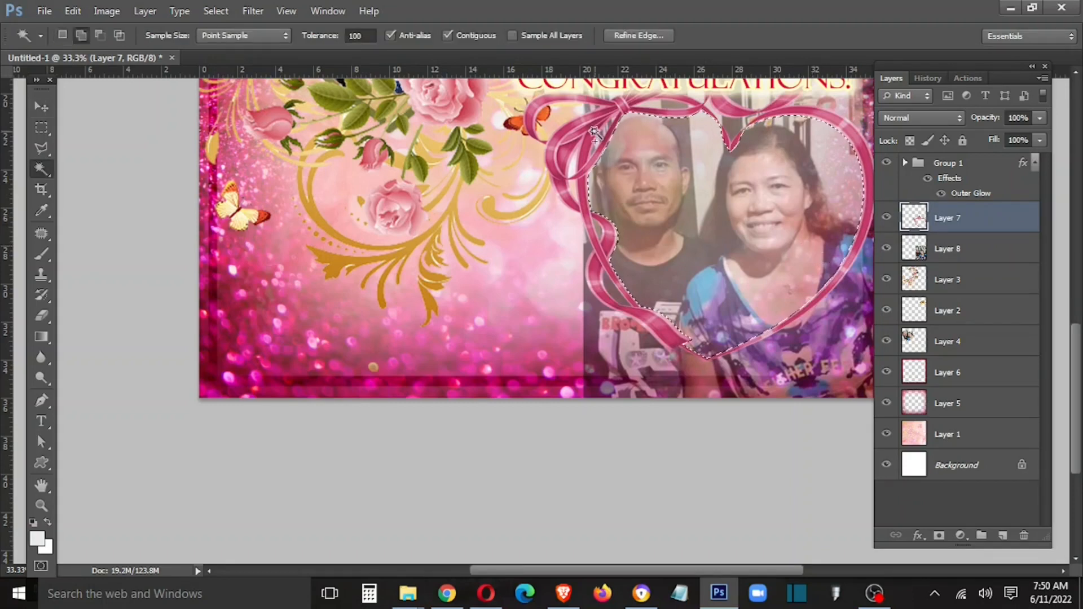
{"action": "scroll", "coordinate": [599, 258], "scroll_direction": "up", "scroll_amount": 1}
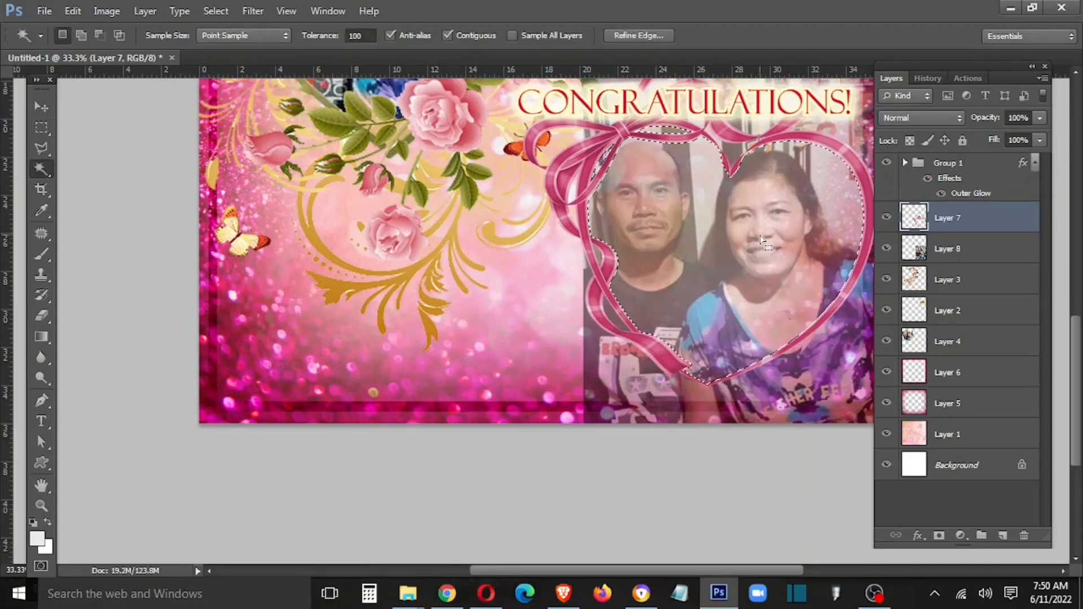
{"action": "scroll", "coordinate": [834, 290], "scroll_direction": "up", "scroll_amount": 1}
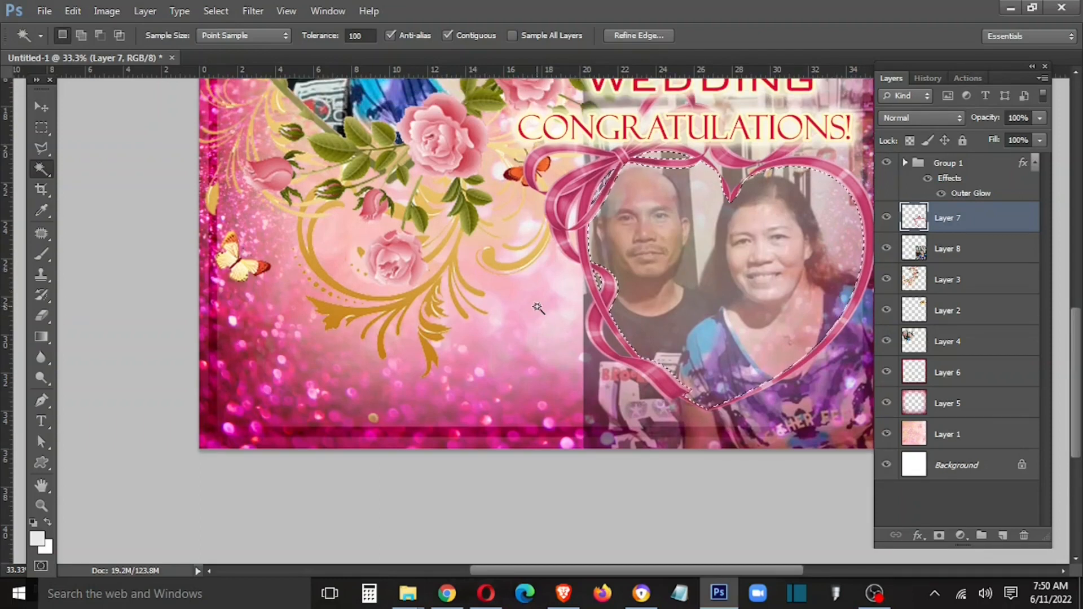
{"action": "key", "text": "ctrl+d"}
Nudge the semi-transparent second photo slightly right so the couple sits centred inside the ribbon heart frame.
{"action": "key", "text": "v"}
{"action": "left_click", "coordinate": [1007, 259]}
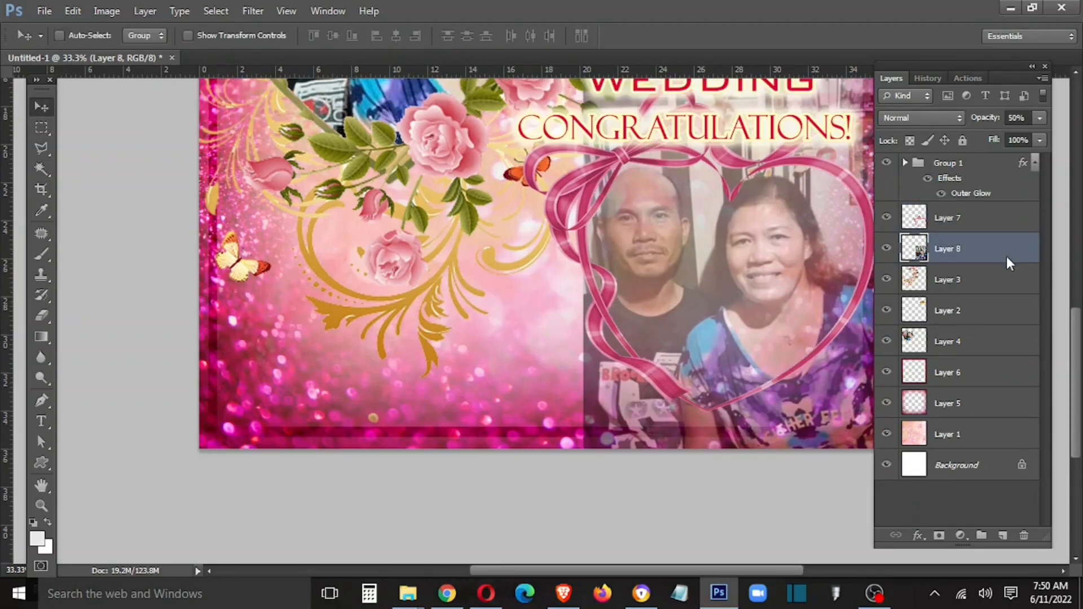
{"action": "key", "text": "Right"}
{"action": "key", "text": "Right"}
{"action": "key", "text": "Right"}
{"action": "key", "text": "Right"}
{"action": "key", "text": "Right"}
{"action": "key", "text": "Right"}
{"action": "key", "text": "Right"}
{"action": "key", "text": "Right"}
{"action": "key", "text": "Right"}
{"action": "key", "text": "Right"}
{"action": "key", "text": "Right"}
{"action": "key", "text": "Right"}
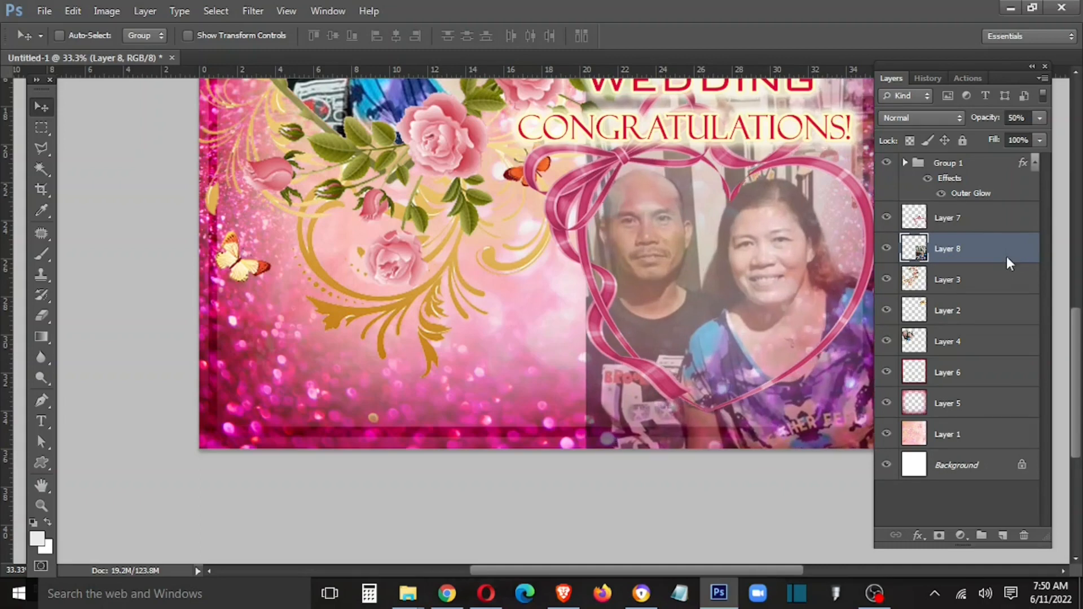
{"action": "key", "text": "Right"}
{"action": "key", "text": "Right"}
{"action": "key", "text": "Right"}
{"action": "key", "text": "Right"}
{"action": "key", "text": "Right"}
{"action": "key", "text": "Right"}
{"action": "key", "text": "Right"}
{"action": "key", "text": "Right"}
{"action": "key", "text": "Right"}
{"action": "key", "text": "Right"}
{"action": "key", "text": "Right"}
{"action": "key", "text": "Right"}
{"action": "key", "text": "Right"}
{"action": "key", "text": "Right"}
{"action": "key", "text": "Right"}
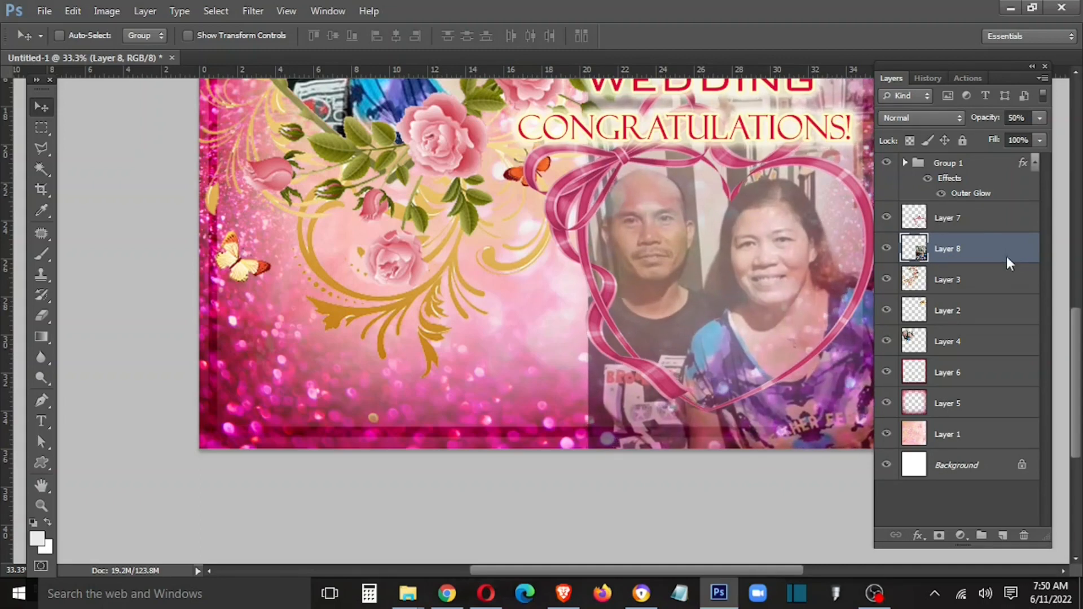
{"action": "key", "text": "Left"}
{"action": "key", "text": "Left"}
{"action": "key", "text": "Left"}
{"action": "key", "text": "Left"}
Select the openings inside the ribbon heart frame and copy that area of the second photo to a new layer.
{"action": "left_click", "coordinate": [952, 217]}
{"action": "key", "text": "w"}
{"action": "left_click", "coordinate": [713, 214]}
{"action": "left_click", "coordinate": [674, 157], "text": "shift"}
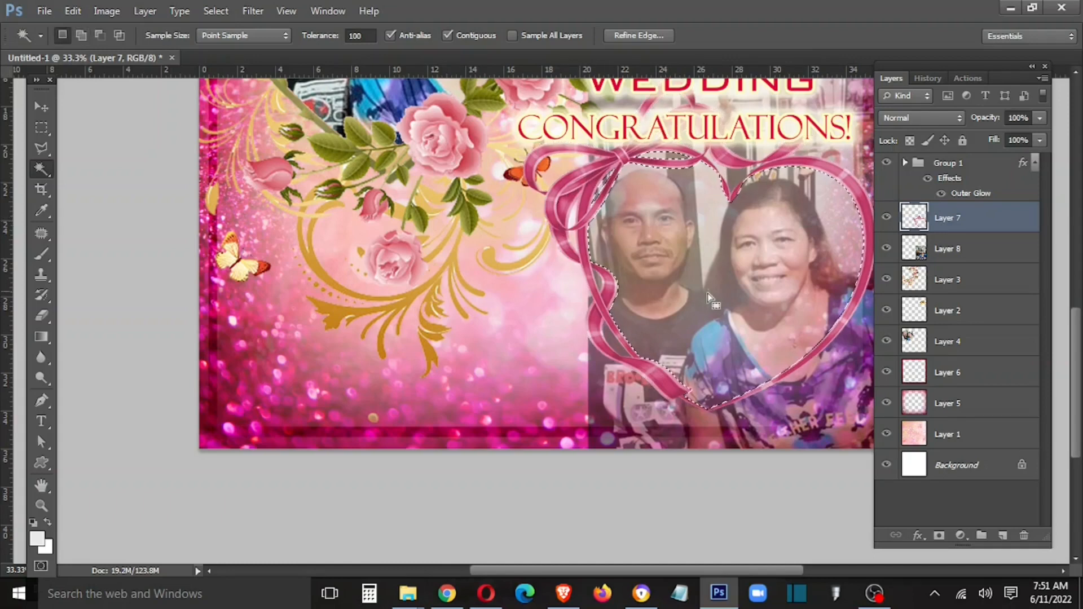
{"action": "left_click", "coordinate": [947, 249]}
{"action": "right_click", "coordinate": [694, 344]}
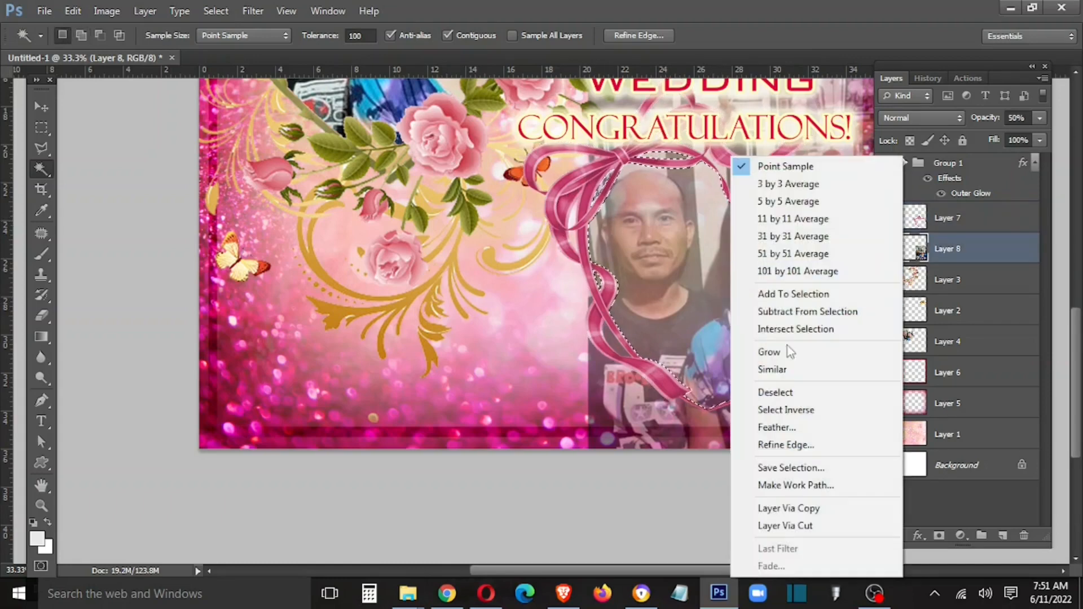
{"action": "left_click", "coordinate": [809, 507]}
Delete the uncut second photo layer and set the heart-shaped photo copy's opacity to 100%.
{"action": "key", "text": "v"}
{"action": "right_click", "coordinate": [746, 400]}
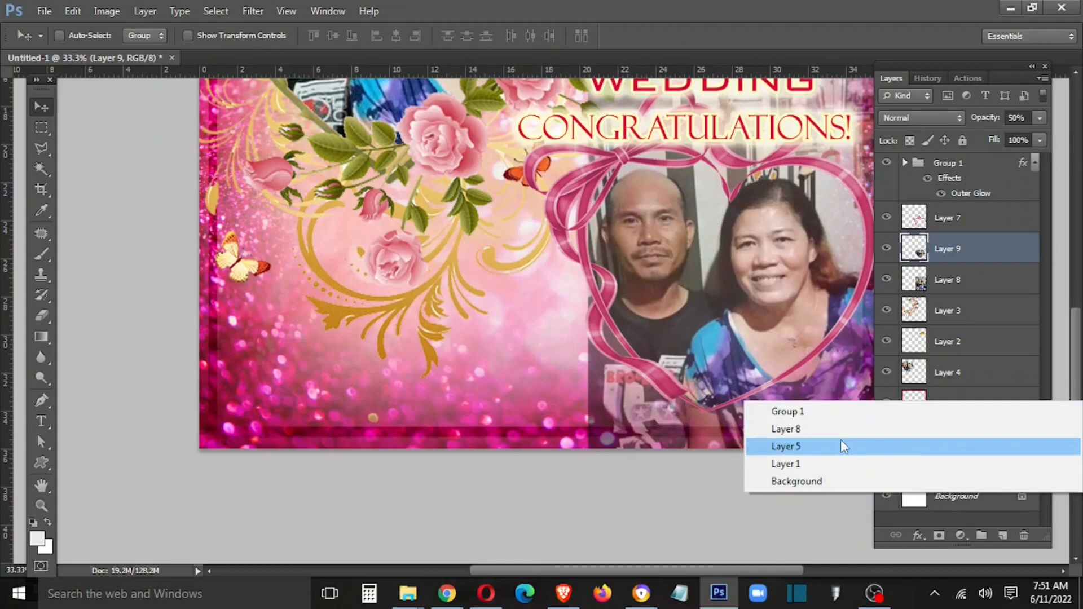
{"action": "left_click", "coordinate": [840, 443]}
{"action": "left_click", "coordinate": [964, 279]}
{"action": "key", "text": "Delete"}
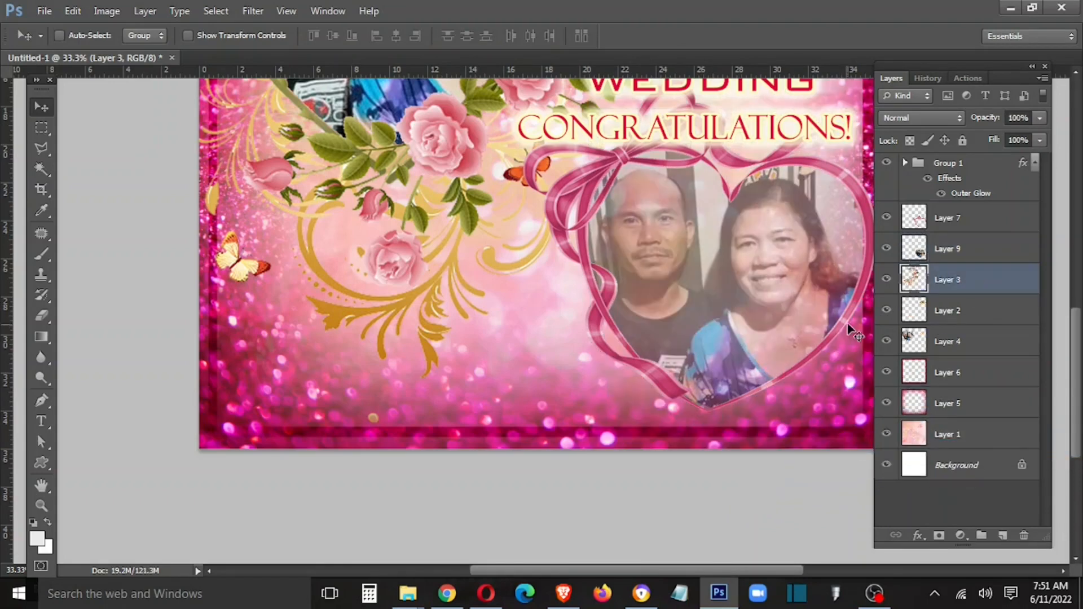
{"action": "left_click", "coordinate": [947, 253]}
{"action": "key", "text": "0"}
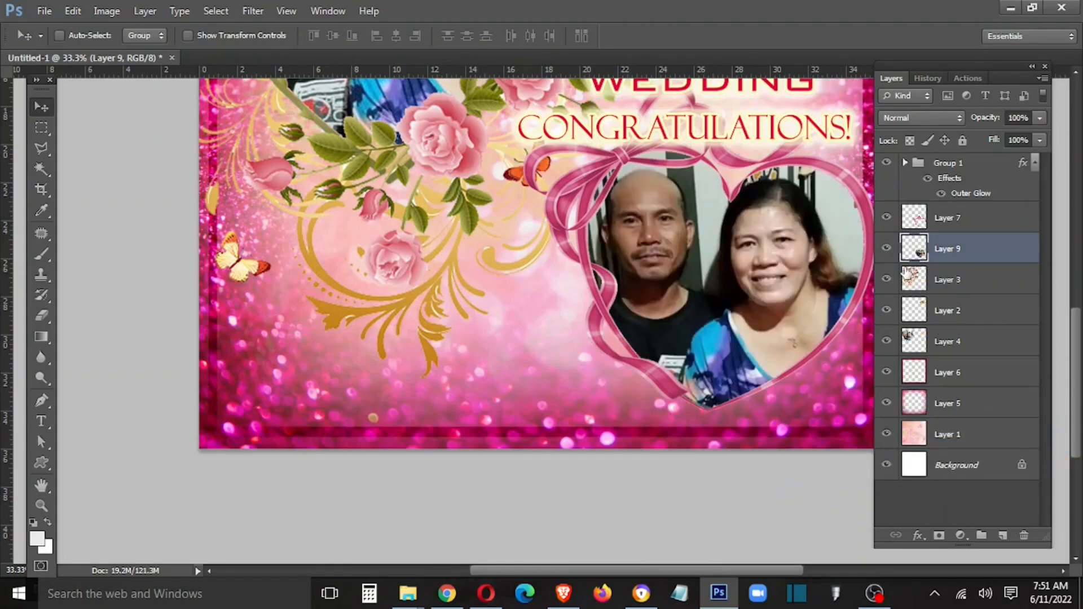
Brighten the heart-shaped second photo with Curves, raising input 107 to output 145, and compare before and after.
{"action": "key", "text": "ctrl+minus"}
{"action": "key", "text": "ctrl+minus"}
{"action": "right_click", "coordinate": [655, 425]}
{"action": "left_click", "coordinate": [688, 454]}
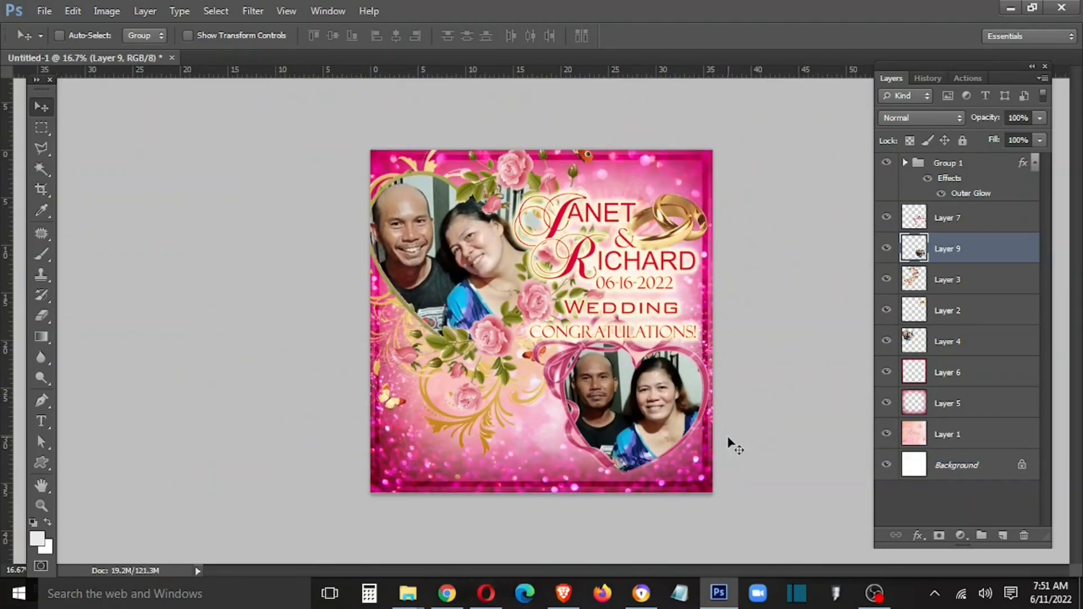
{"action": "key", "text": "ctrl+m"}
{"action": "left_click_drag", "start_coordinate": [245, 388], "coordinate": [229, 374]}
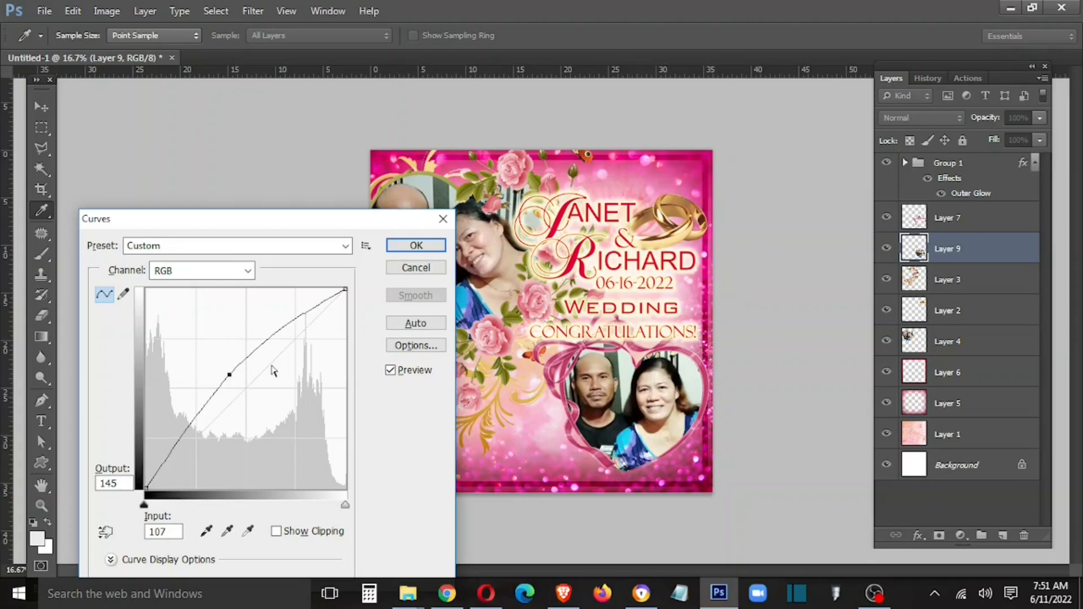
{"action": "left_click", "coordinate": [434, 248]}
{"action": "key", "text": "v"}
{"action": "key", "text": "ctrl+z"}
{"action": "key", "text": "ctrl+z"}
Move the gold rings to the graphic's lower left area and raise their layer to just below the text group.
{"action": "right_click", "coordinate": [479, 262]}
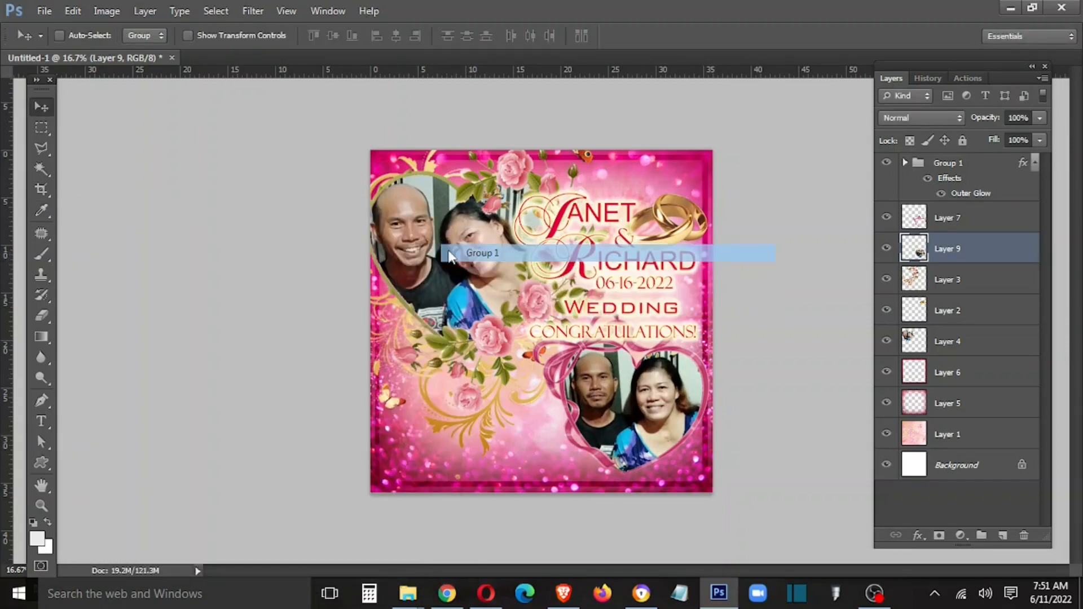
{"action": "left_click", "coordinate": [504, 286]}
{"action": "right_click", "coordinate": [688, 223]}
{"action": "left_click", "coordinate": [705, 252]}
{"action": "left_click_drag", "start_coordinate": [684, 233], "coordinate": [455, 456]}
{"action": "left_click_drag", "start_coordinate": [972, 309], "coordinate": [970, 204]}
Try enlarging the gold rings in the graphic's lower left area with a layer opacity of 50%.
{"action": "key", "text": "ctrl+t"}
{"action": "left_click_drag", "start_coordinate": [485, 409], "coordinate": [554, 393]}
{"action": "left_click_drag", "start_coordinate": [497, 431], "coordinate": [502, 436]}
{"action": "key", "text": "Return"}
{"action": "key", "text": "5"}
{"action": "key", "text": "0"}
{"action": "left_click_drag", "start_coordinate": [524, 473], "coordinate": [510, 486]}
Move the gold rings above the couple's names at the graphic's upper edge and scale them down to about 82%.
{"action": "key", "text": "ctrl+t"}
{"action": "left_click_drag", "start_coordinate": [527, 395], "coordinate": [498, 415]}
{"action": "left_click_drag", "start_coordinate": [459, 459], "coordinate": [658, 154]}
{"action": "key", "text": "Return"}
{"action": "key", "text": "ctrl+t"}
{"action": "left_click_drag", "start_coordinate": [705, 222], "coordinate": [656, 209]}
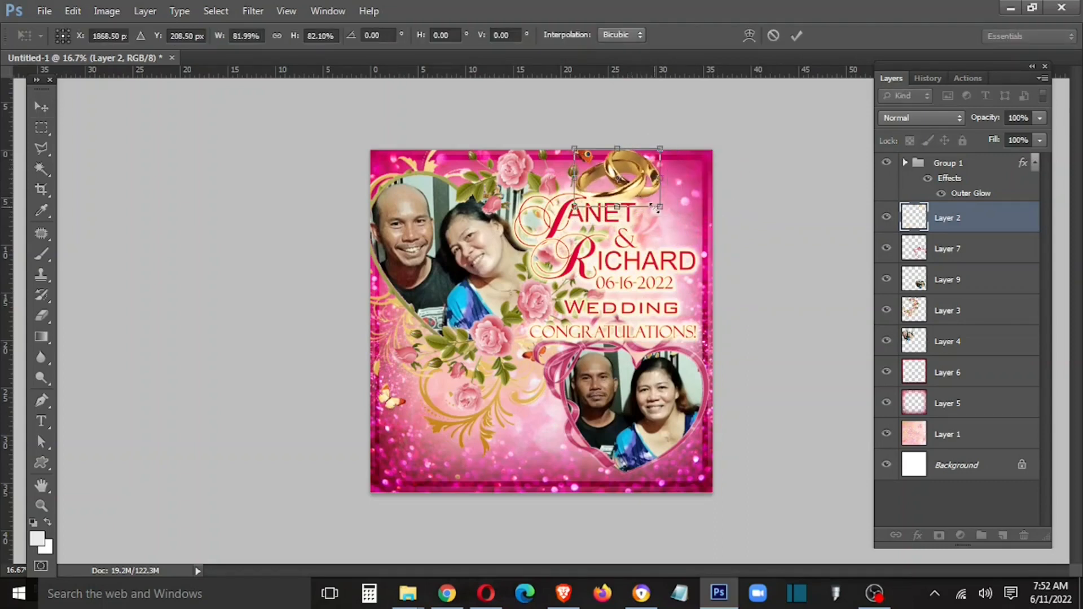
{"action": "key", "text": "Return"}
Place CONGRATULATIONS! along the graphic's lower edge, scale it to about 153%, and take its layer out of the text group.
{"action": "right_click", "coordinate": [637, 333]}
{"action": "left_click", "coordinate": [654, 355]}
{"action": "left_click_drag", "start_coordinate": [654, 355], "coordinate": [506, 487]}
{"action": "key", "text": "ctrl+t"}
{"action": "left_click_drag", "start_coordinate": [548, 456], "coordinate": [642, 461]}
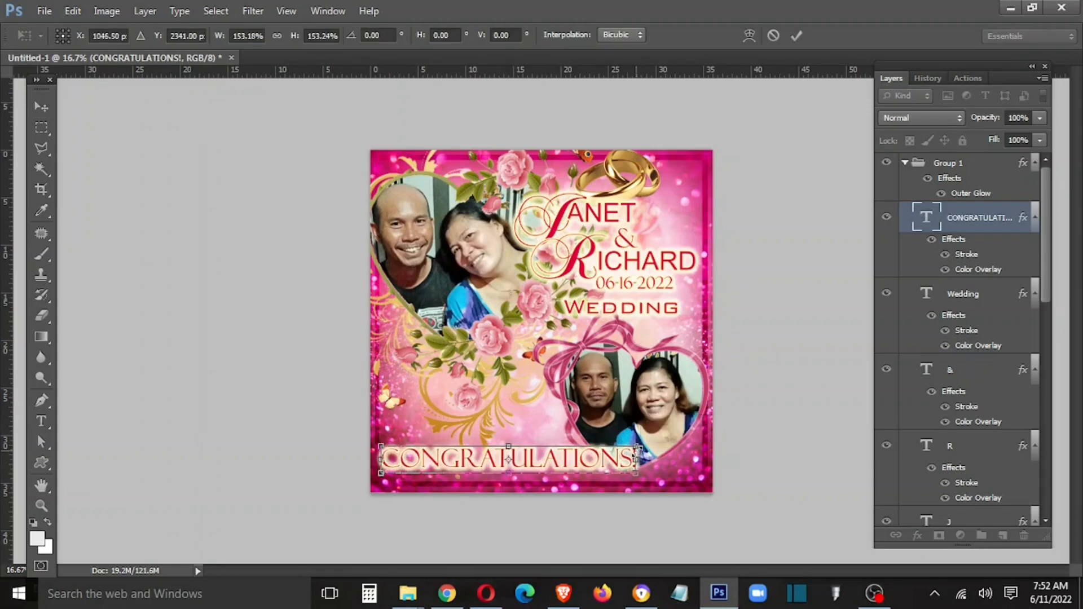
{"action": "key", "text": "Return"}
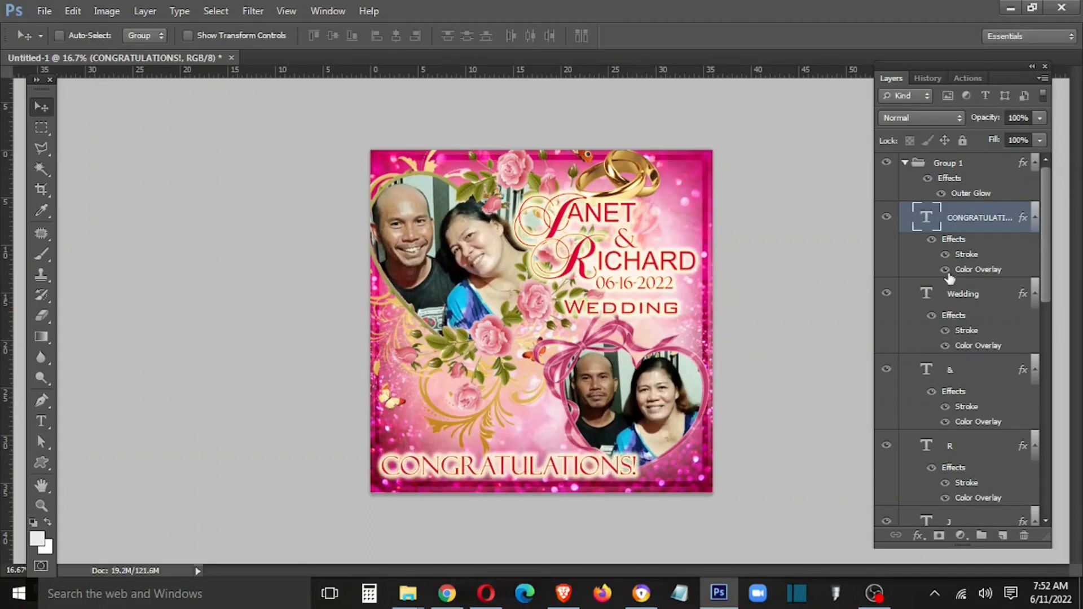
{"action": "left_click_drag", "start_coordinate": [960, 220], "coordinate": [962, 160]}
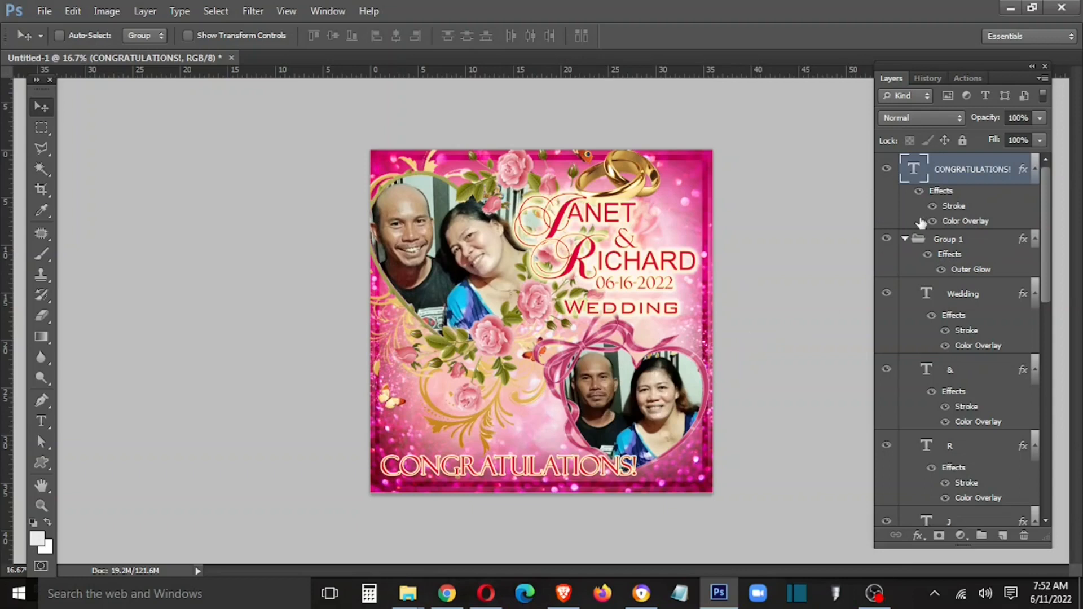
Set the CONGRATULATIONS! text's stroke colour to the red sampled from its lettering.
{"action": "double_click", "coordinate": [974, 208]}
{"action": "left_click_drag", "start_coordinate": [282, 288], "coordinate": [814, 76]}
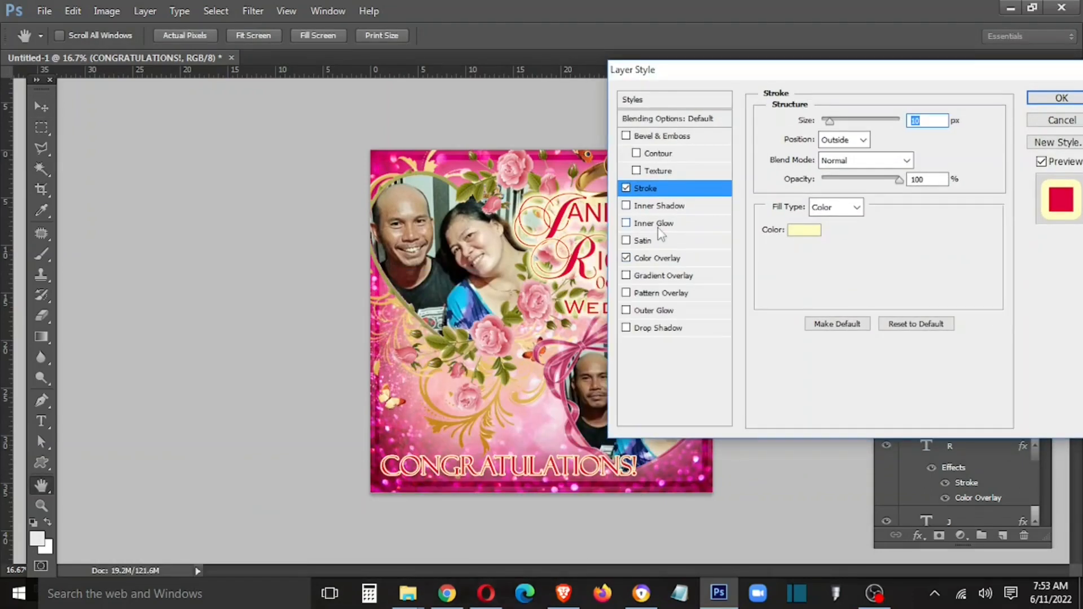
{"action": "left_click", "coordinate": [805, 230]}
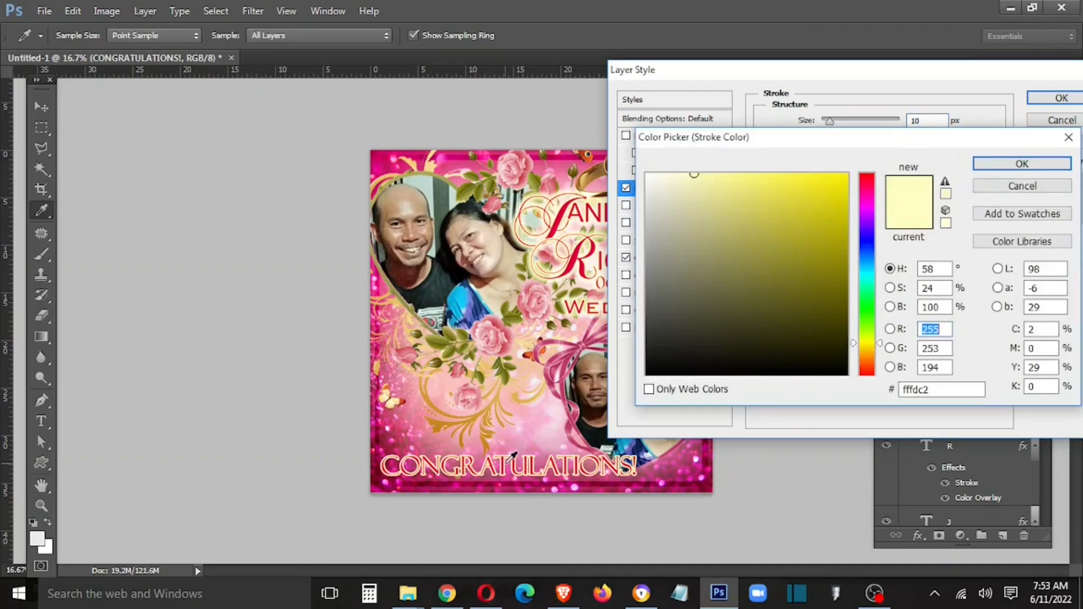
{"action": "left_click", "coordinate": [507, 462]}
{"action": "left_click", "coordinate": [1031, 164]}
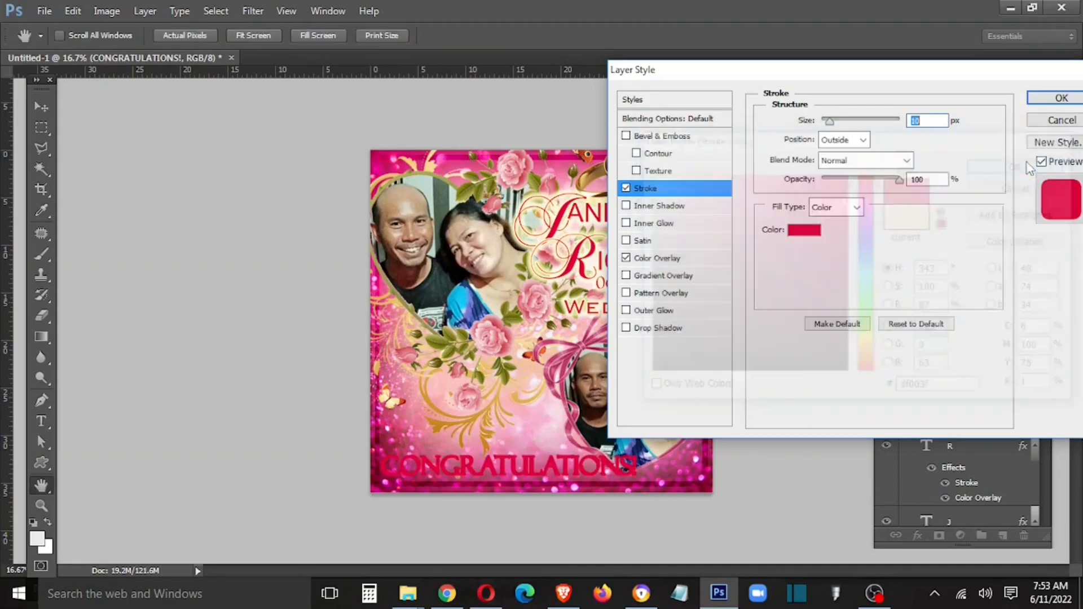
Give CONGRATULATIONS! an outer glow of about 114 px and a light pink stroke in colour ffb7cb.
{"action": "left_click", "coordinate": [654, 311]}
{"action": "left_click_drag", "start_coordinate": [828, 258], "coordinate": [860, 269]}
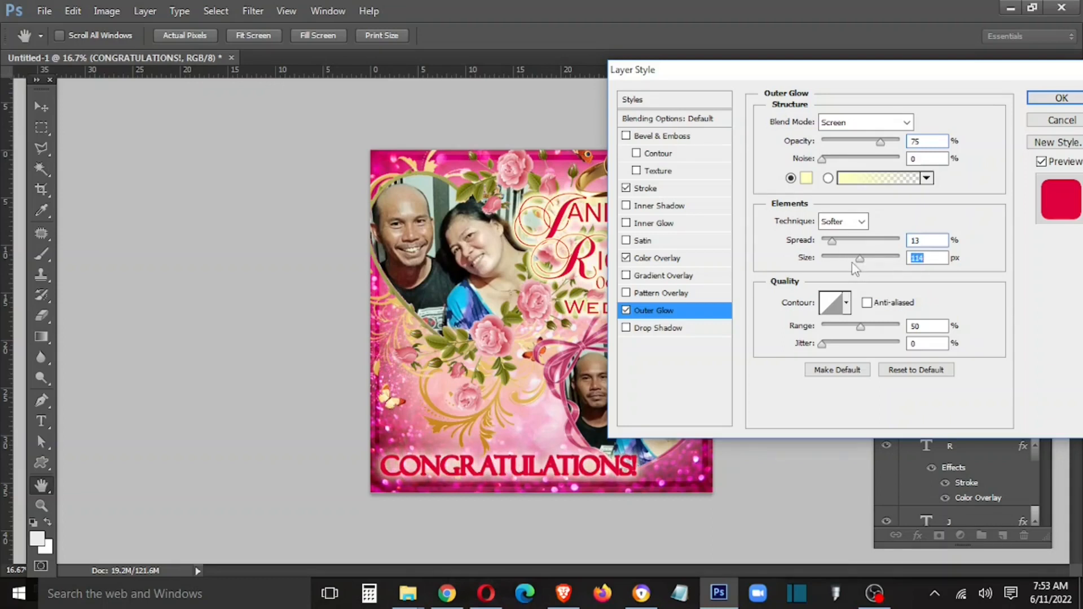
{"action": "left_click", "coordinate": [661, 190]}
{"action": "left_click", "coordinate": [784, 365]}
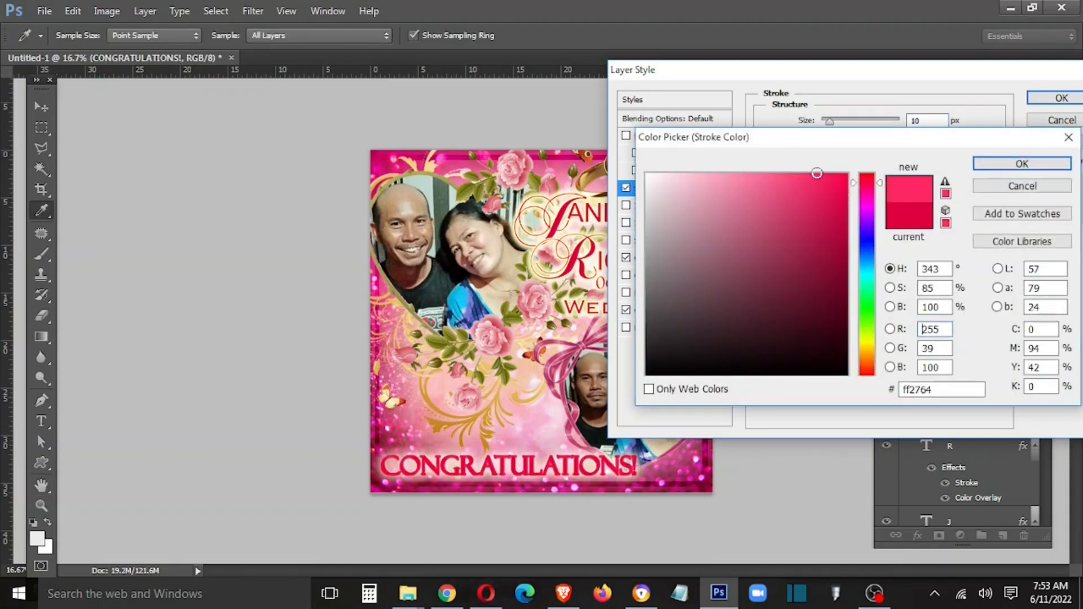
{"action": "mouse_move", "coordinate": [811, 188]}
{"action": "left_mouse_down"}
{"action": "mouse_move", "coordinate": [756, 145]}
{"action": "mouse_move", "coordinate": [729, 162]}
{"action": "left_mouse_up"}
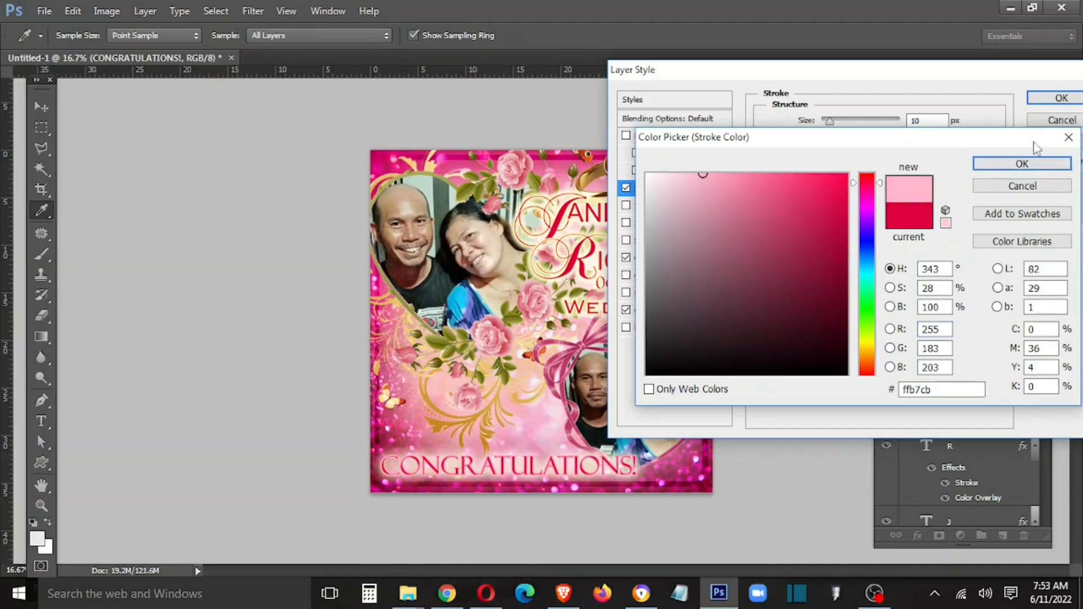
{"action": "left_click", "coordinate": [1022, 164]}
{"action": "left_click", "coordinate": [1061, 98]}
Scale the Wedding text to about 132% in place above the ribbon heart frame.
{"action": "key", "text": "v"}
{"action": "key", "text": "ctrl+plus"}
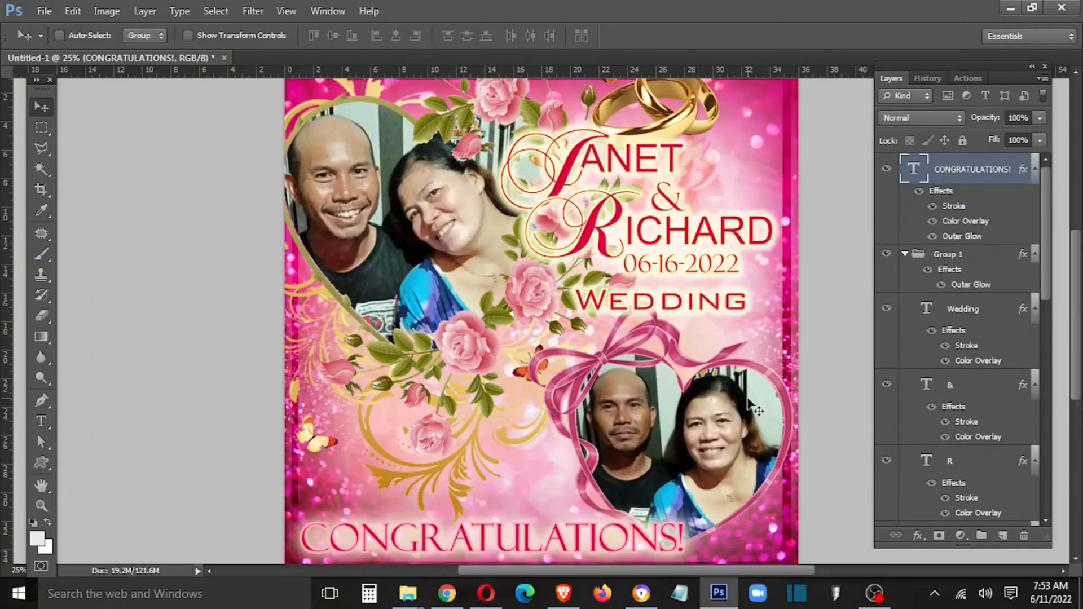
{"action": "right_click", "coordinate": [693, 310]}
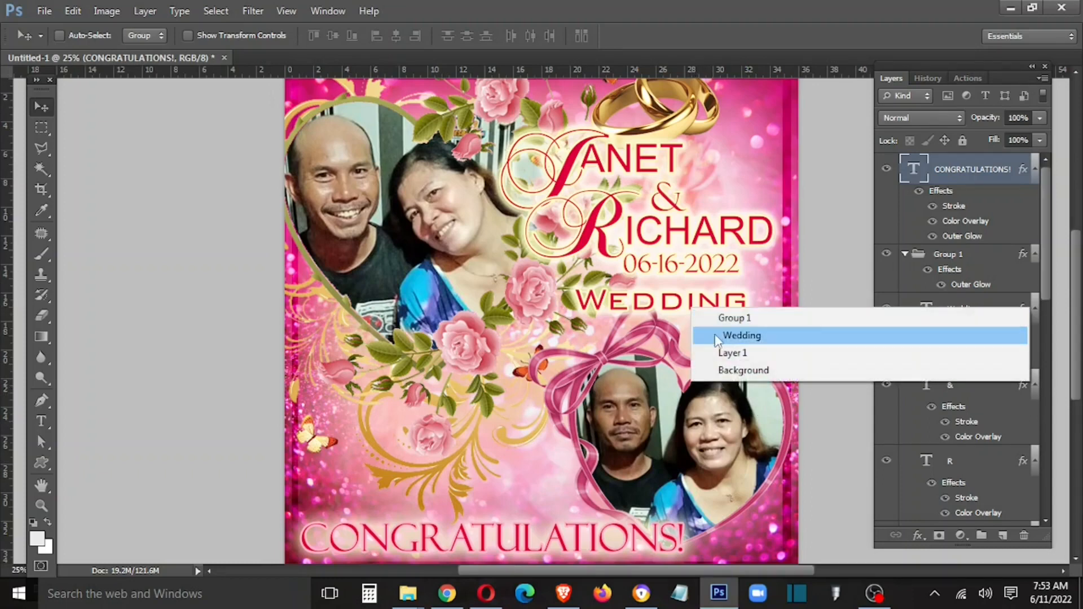
{"action": "left_click", "coordinate": [715, 333]}
{"action": "key", "text": "ctrl+t"}
{"action": "left_click_drag", "start_coordinate": [748, 319], "coordinate": [782, 330]}
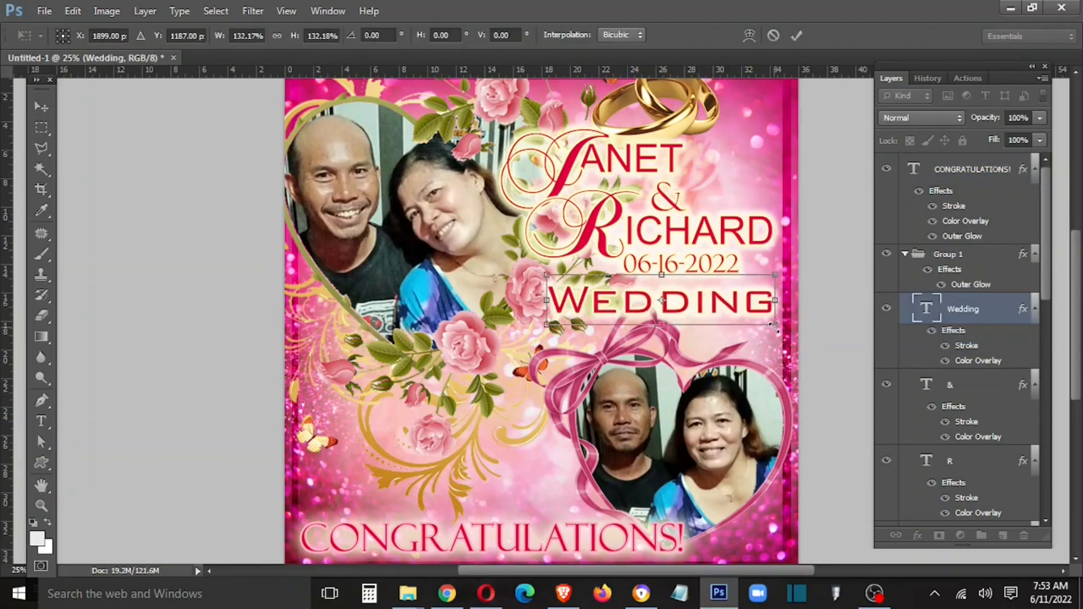
{"action": "key", "text": "Return"}
Select the date, the couple's name lettering, the ampersand and the rings, and shift them down together toward the Wedding text.
{"action": "right_click", "coordinate": [714, 280]}
{"action": "left_click", "coordinate": [736, 308]}
{"action": "right_click", "coordinate": [686, 256]}
{"action": "right_click", "coordinate": [685, 248], "text": "shift"}
{"action": "left_click", "coordinate": [698, 275], "text": "shift"}
{"action": "right_click", "coordinate": [615, 234], "text": "shift"}
{"action": "left_click", "coordinate": [635, 261], "text": "shift"}
{"action": "right_click", "coordinate": [659, 216], "text": "shift"}
{"action": "left_click", "coordinate": [680, 245], "text": "shift"}
{"action": "right_click", "coordinate": [650, 176], "text": "shift"}
{"action": "left_click", "coordinate": [668, 204], "text": "shift"}
{"action": "right_click", "coordinate": [571, 178], "text": "shift"}
{"action": "left_click", "coordinate": [604, 205], "text": "shift"}
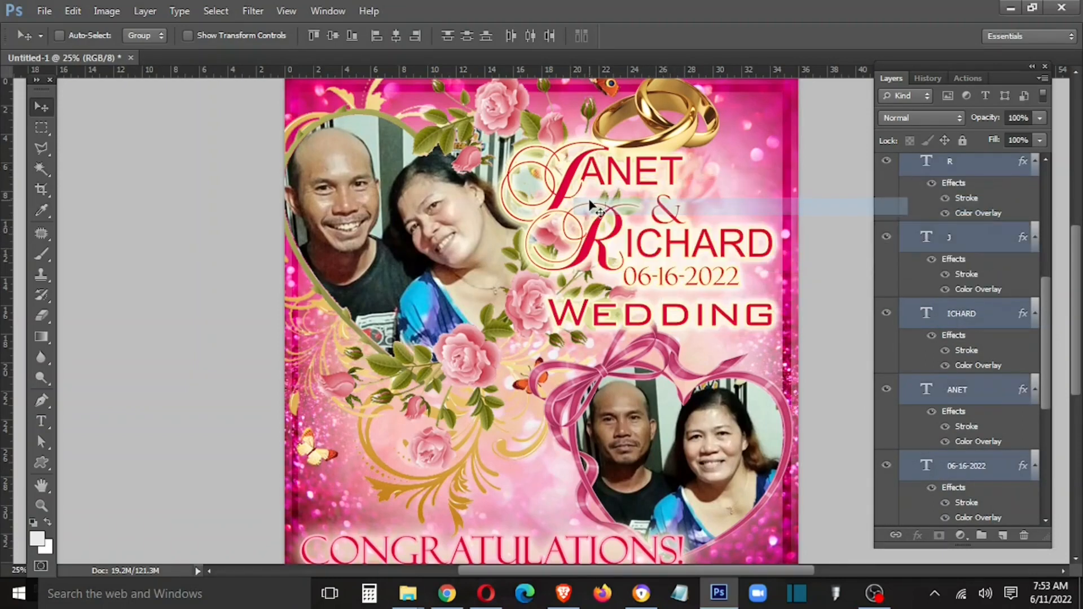
{"action": "key", "text": "shift+Down"}
{"action": "key", "text": "shift+Down"}
{"action": "key", "text": "shift+Down"}
{"action": "key", "text": "shift+Down"}
{"action": "key", "text": "shift+Down"}
{"action": "key", "text": "shift+Down"}
{"action": "key", "text": "shift+Down"}
{"action": "key", "text": "shift+Down"}
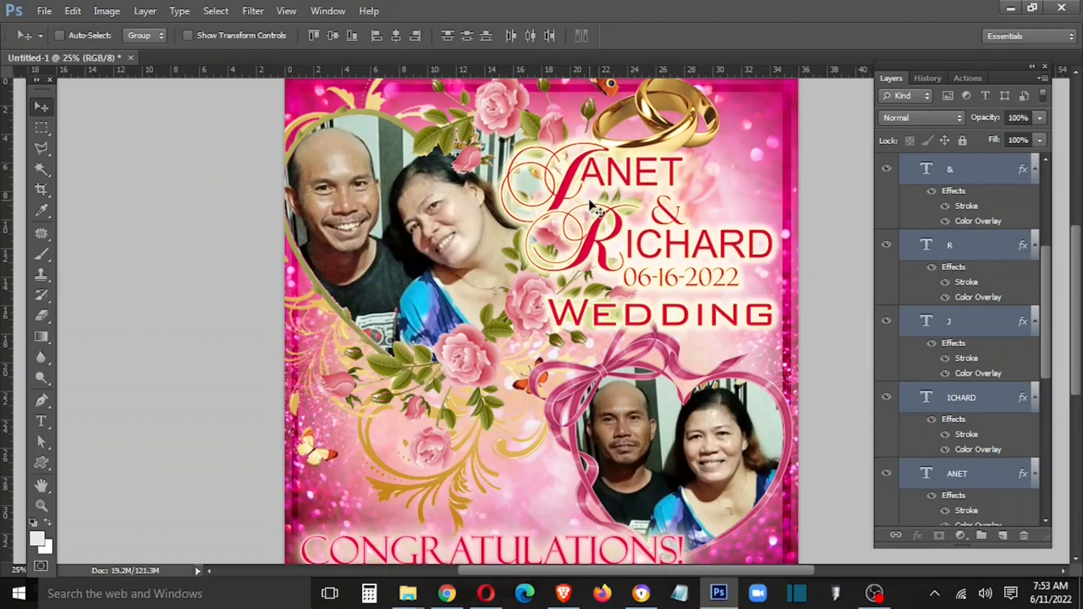
{"action": "key", "text": "shift+Down"}
{"action": "key", "text": "shift+Down"}
{"action": "key", "text": "shift+Down"}
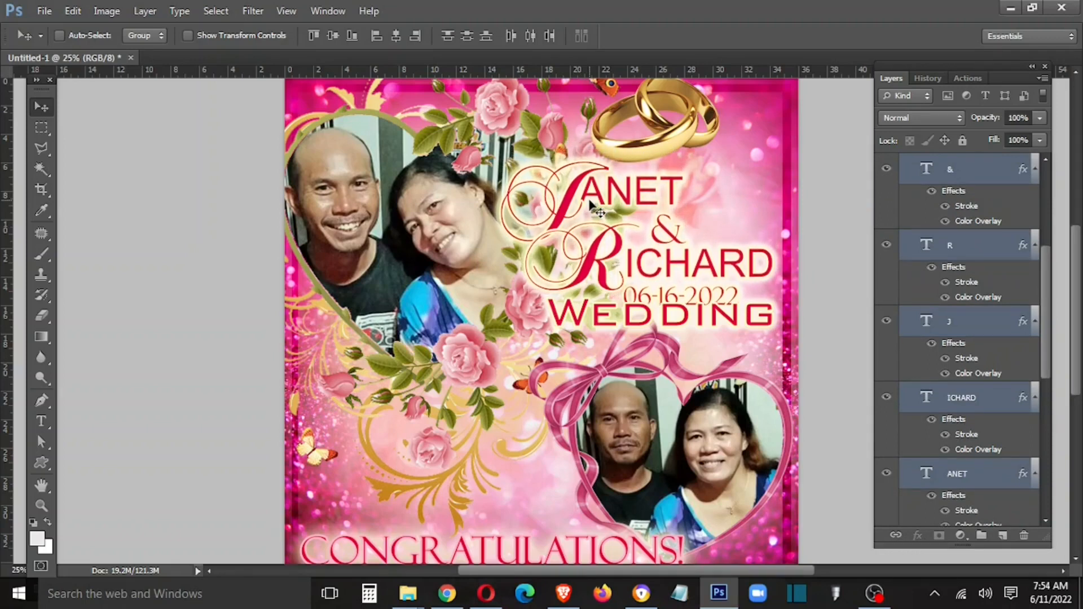
Shift the Wedding text down so it sits clear of the date above it.
{"action": "right_click", "coordinate": [619, 311]}
{"action": "left_click", "coordinate": [636, 337]}
{"action": "key", "text": "shift+Down"}
{"action": "key", "text": "shift+Down"}
{"action": "key", "text": "shift+Down"}
{"action": "key", "text": "shift+Down"}
{"action": "key", "text": "shift+Down"}
{"action": "key", "text": "shift+Down"}
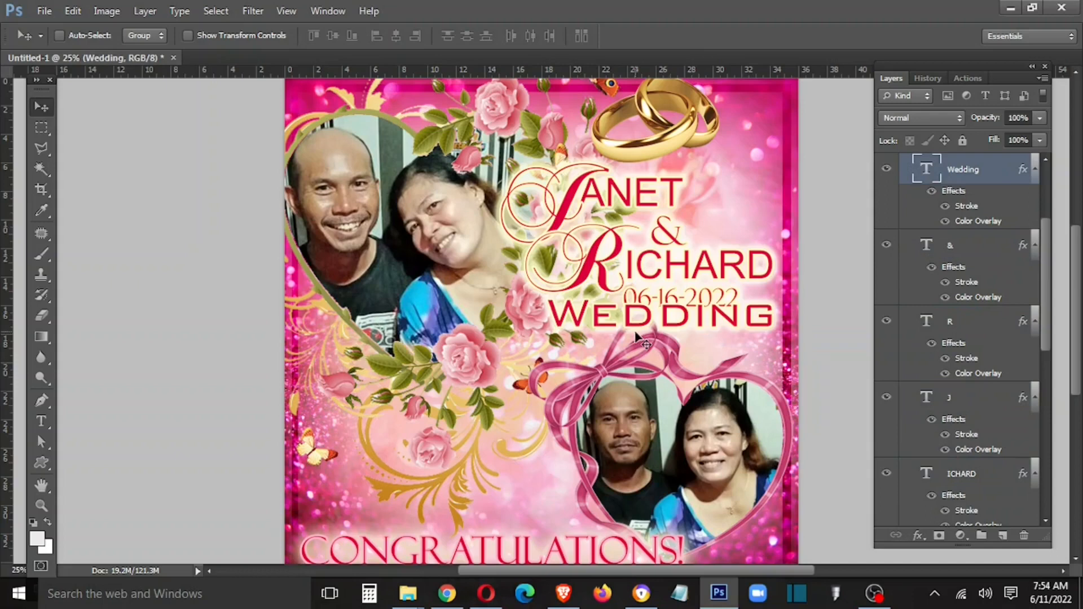
Move the gold rings slightly left above the couple's names.
{"action": "right_click", "coordinate": [679, 138]}
{"action": "left_click", "coordinate": [706, 161]}
{"action": "mouse_move", "coordinate": [685, 144]}
{"action": "left_mouse_down"}
{"action": "mouse_move", "coordinate": [724, 135]}
{"action": "mouse_move", "coordinate": [756, 191]}
{"action": "mouse_move", "coordinate": [744, 194]}
{"action": "mouse_move", "coordinate": [719, 120]}
{"action": "mouse_move", "coordinate": [680, 142]}
{"action": "left_mouse_up"}
Move the upper name's decorative initial and remaining letters together slightly right, closer to centred over the lower name.
{"action": "right_click", "coordinate": [567, 213]}
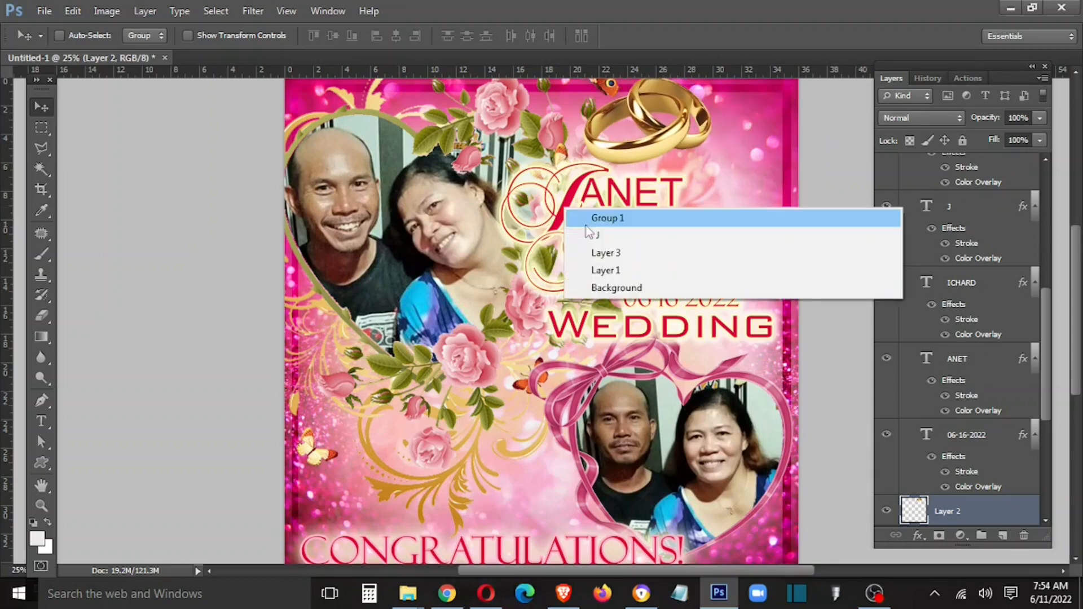
{"action": "left_click", "coordinate": [586, 232]}
{"action": "left_click", "coordinate": [959, 359], "text": "ctrl"}
{"action": "left_click_drag", "start_coordinate": [639, 201], "coordinate": [665, 206]}
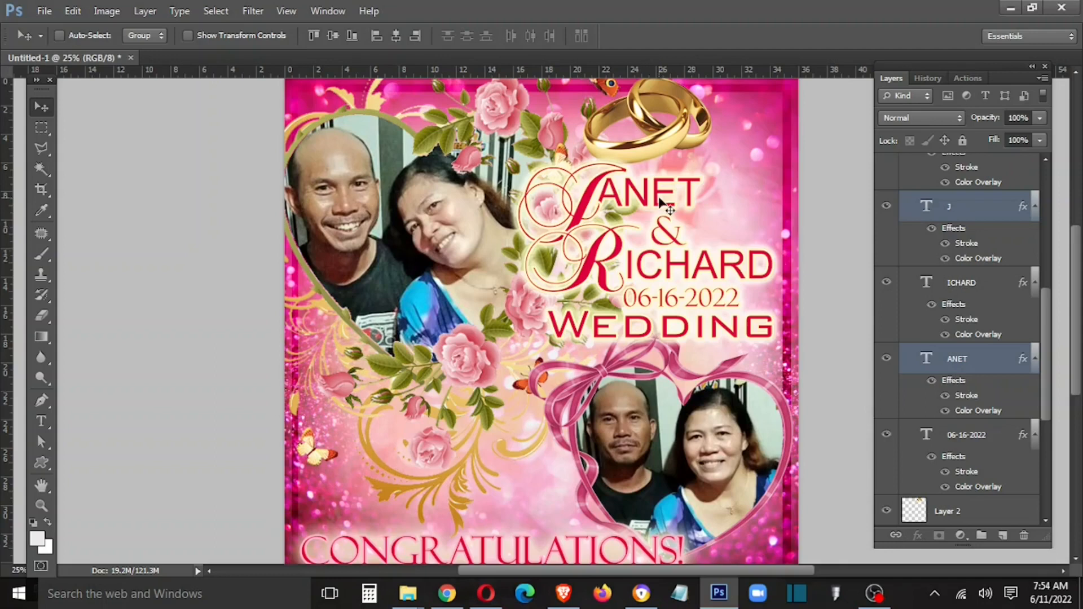
Nudge the upper name's decorative initial and remaining letters slightly up, away from the ampersand.
{"action": "key", "text": "shift+Up"}
{"action": "key", "text": "shift+Up"}
{"action": "key", "text": "shift+Up"}
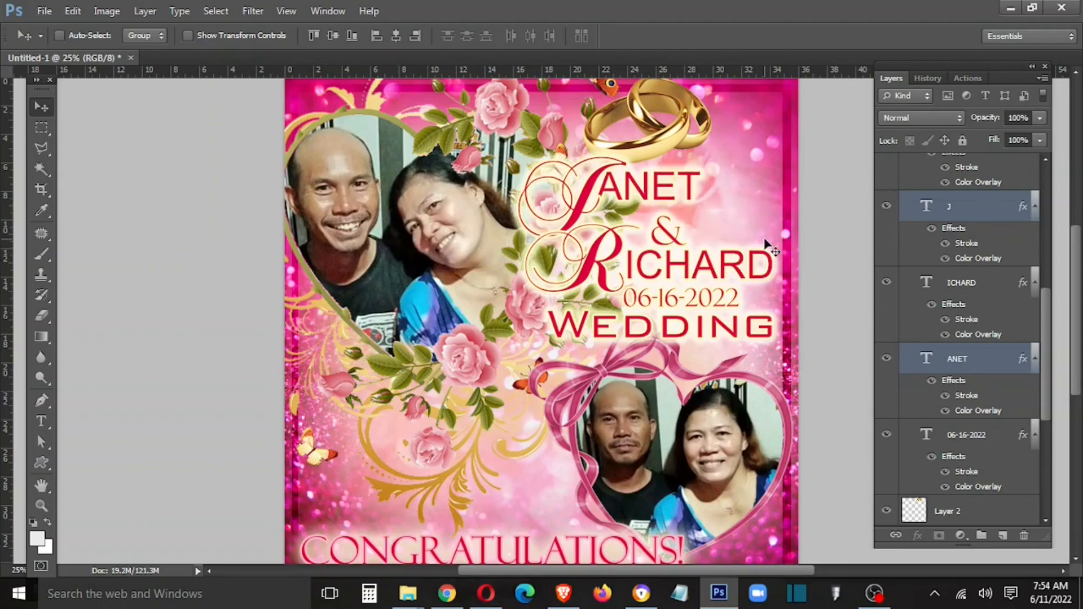
{"action": "key", "text": "ctrl+minus"}
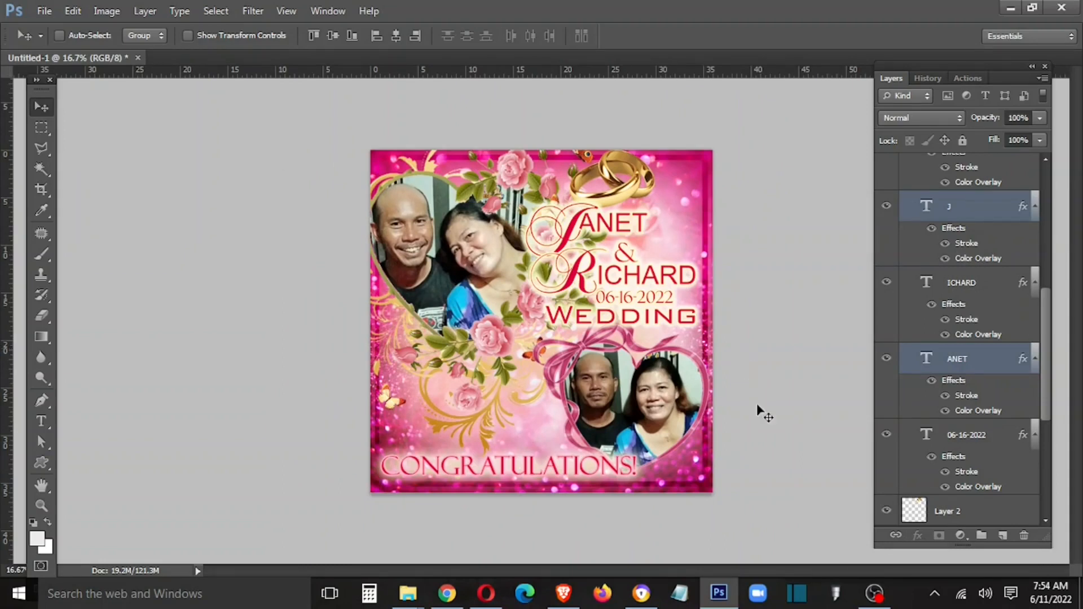
Add a new layer above all others and give it a white Color Overlay.
{"action": "scroll", "coordinate": [996, 174], "scroll_direction": "up", "scroll_amount": 10}
{"action": "left_click", "coordinate": [996, 172]}
{"action": "left_click", "coordinate": [1002, 535]}
{"action": "right_click", "coordinate": [954, 183]}
{"action": "left_click", "coordinate": [846, 45]}
{"action": "left_click", "coordinate": [655, 257]}
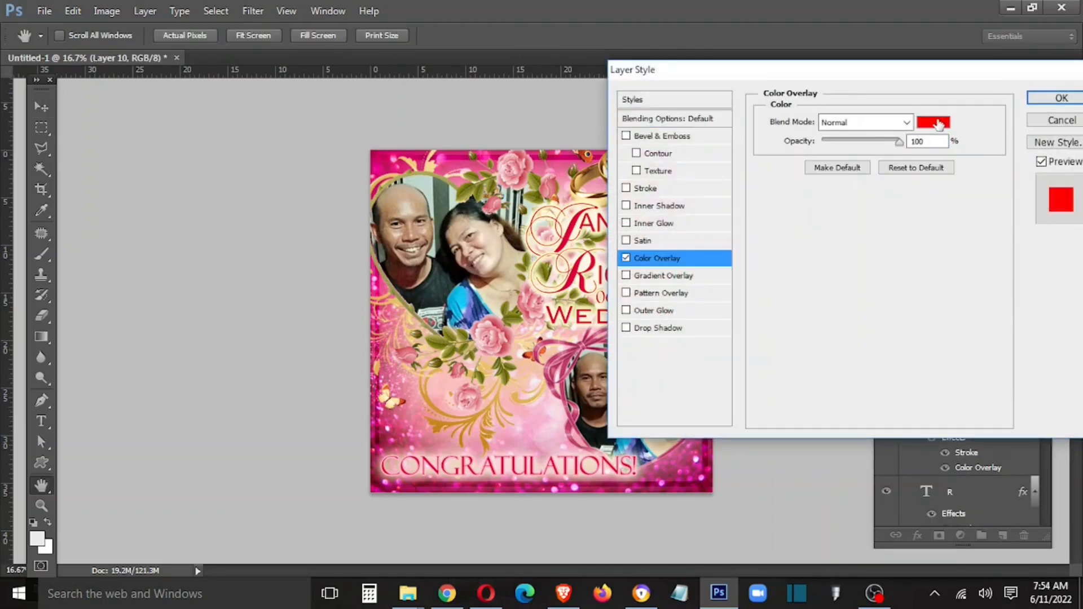
{"action": "left_click", "coordinate": [937, 124]}
{"action": "left_click", "coordinate": [1022, 163]}
{"action": "left_click", "coordinate": [1061, 97]}
Load the Assorted Brushes set and choose a starburst brush for painting sparkles.
{"action": "key", "text": "b"}
{"action": "left_click", "coordinate": [80, 35]}
{"action": "left_click", "coordinate": [204, 62]}
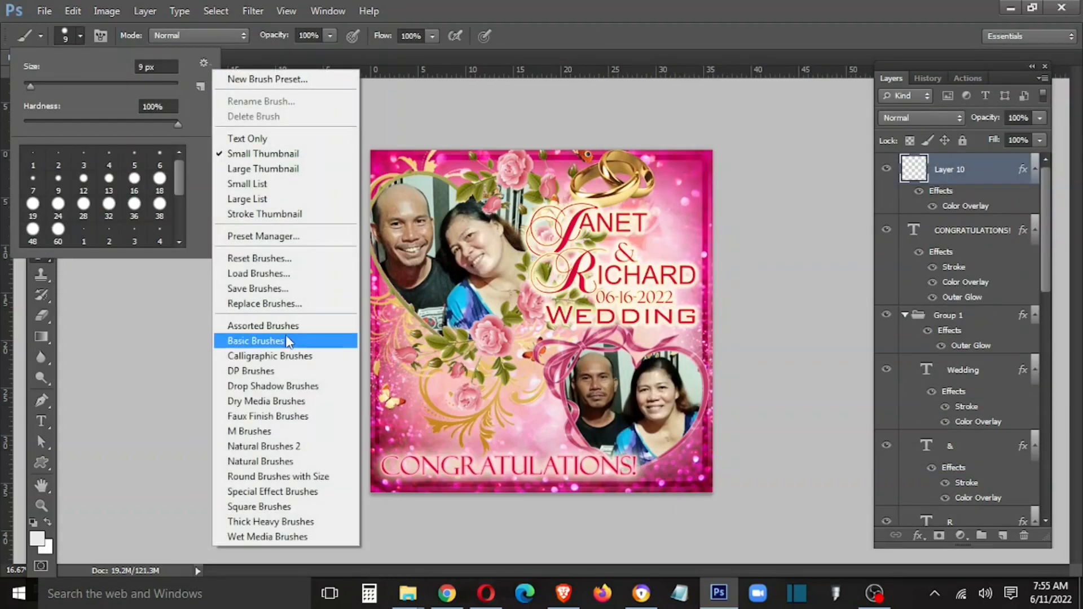
{"action": "left_click", "coordinate": [287, 330]}
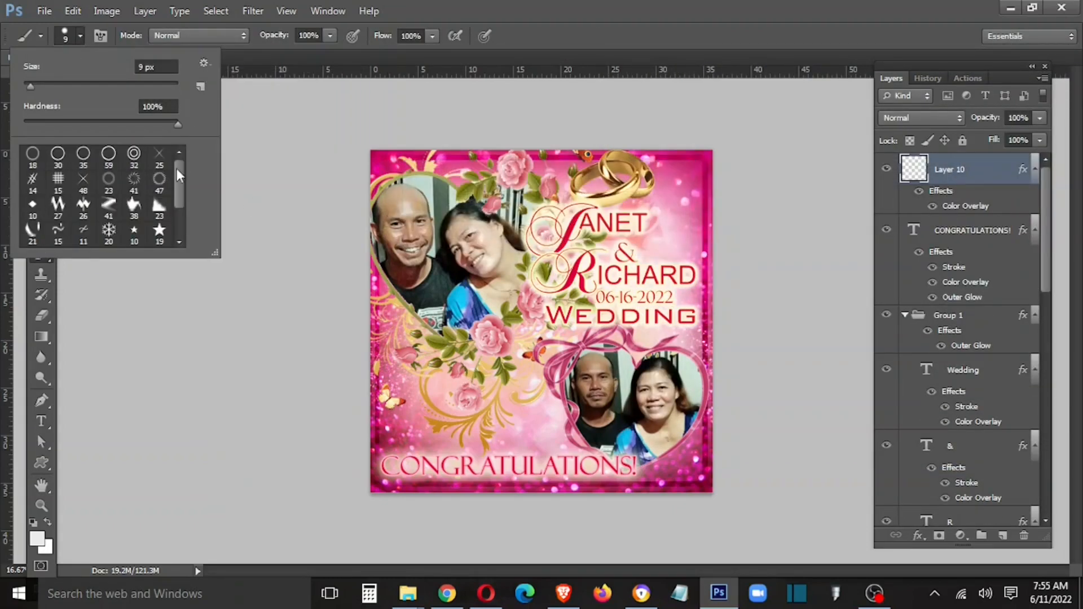
{"action": "left_click", "coordinate": [32, 204]}
{"action": "key", "text": "Tab"}
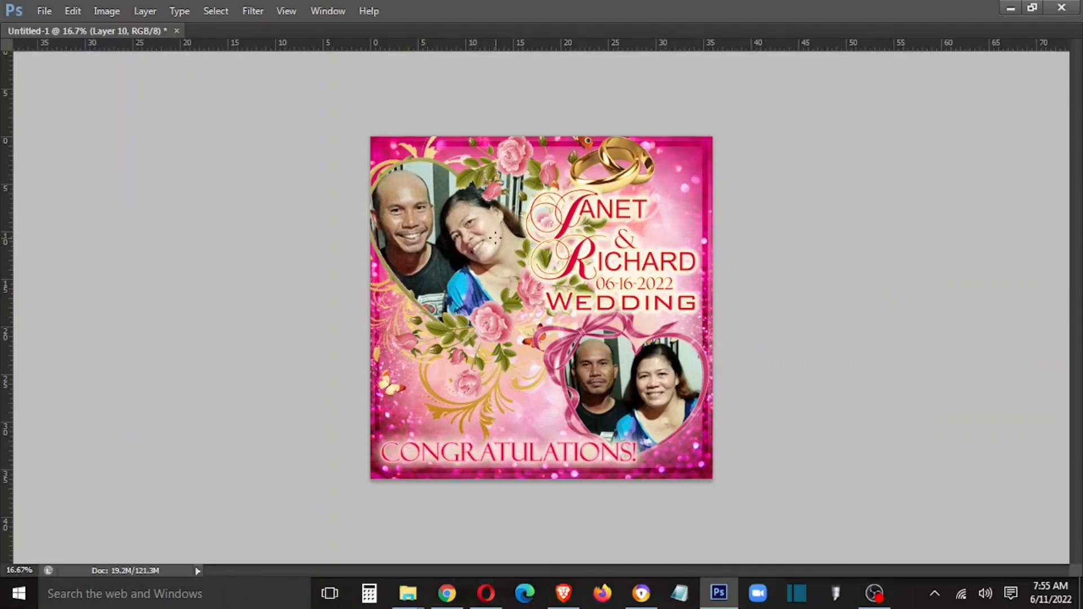
Stamp white starburst sparkles around the background, near the names, the heart frames, the corners and the Congratulations text.
{"action": "left_click", "coordinate": [668, 193]}
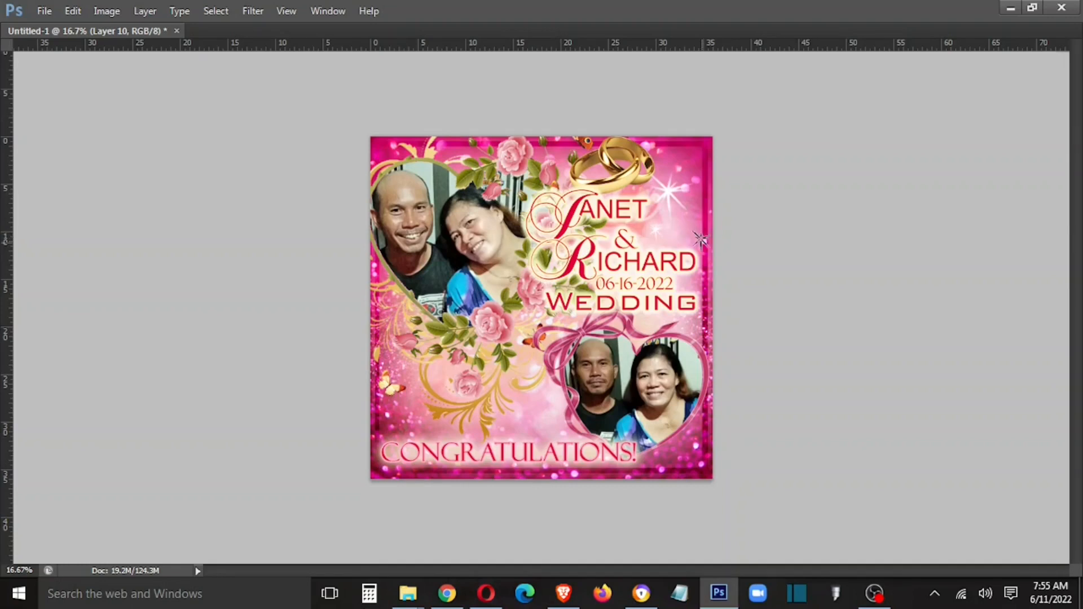
{"action": "left_click", "coordinate": [703, 333]}
{"action": "left_click", "coordinate": [398, 412]}
{"action": "left_click", "coordinate": [651, 465]}
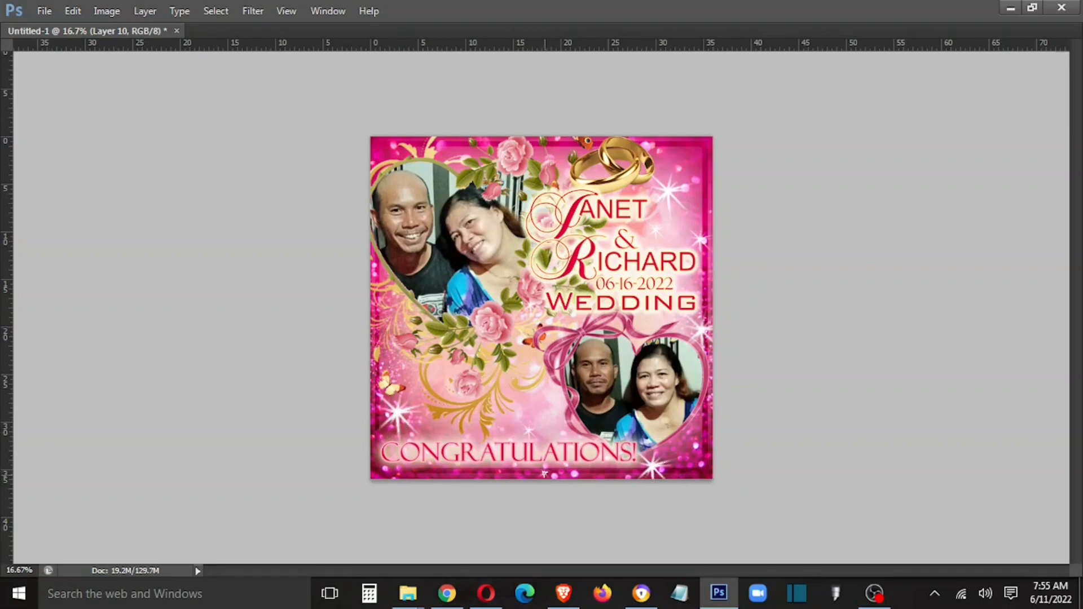
{"action": "left_click", "coordinate": [393, 148]}
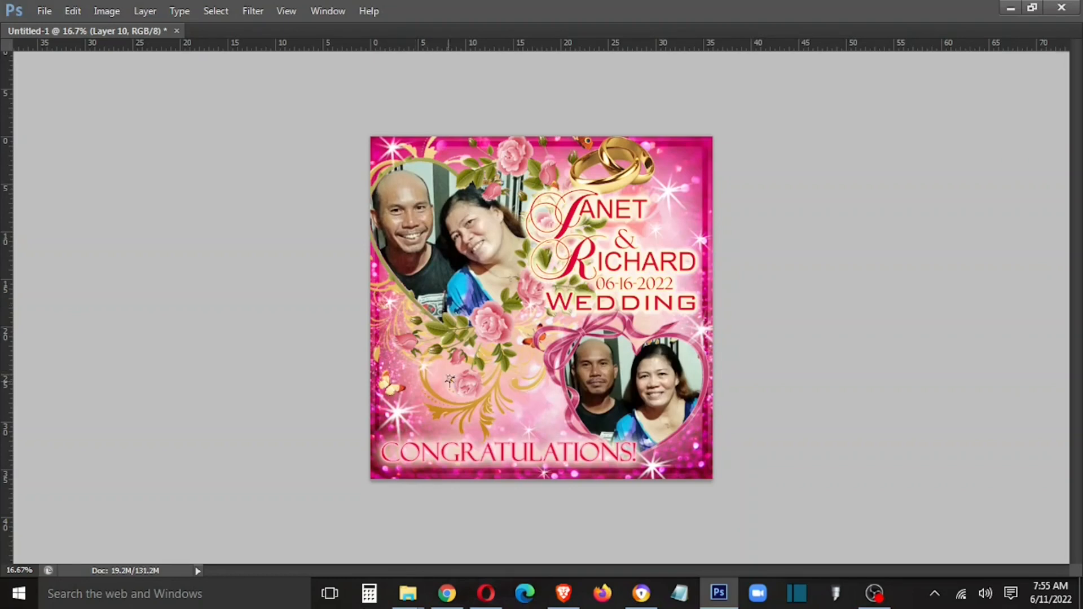
{"action": "key", "text": "ctrl+plus"}
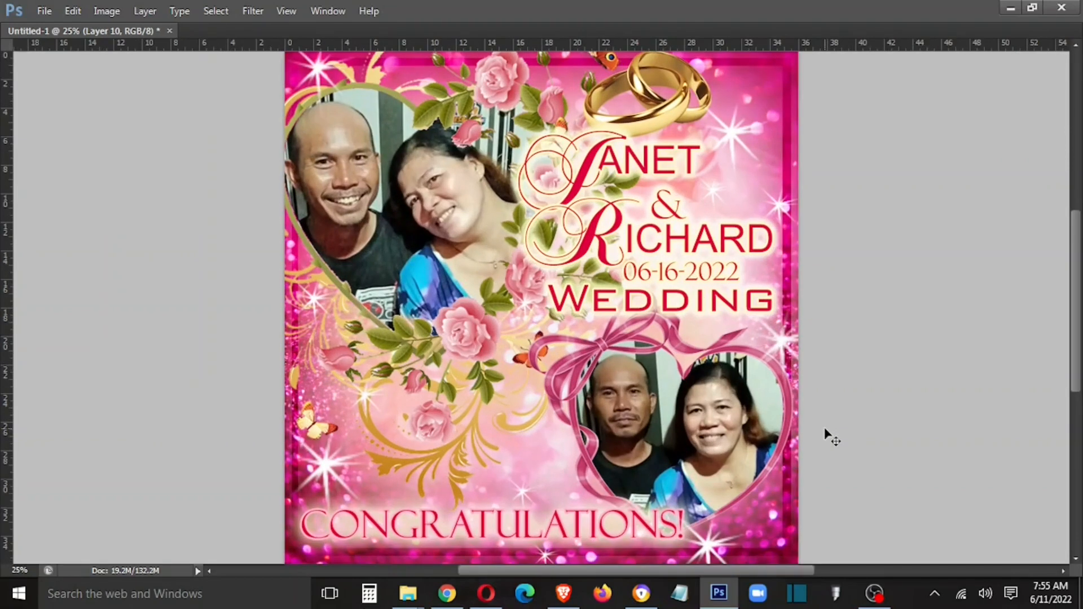
{"action": "key", "text": "ctrl+minus"}
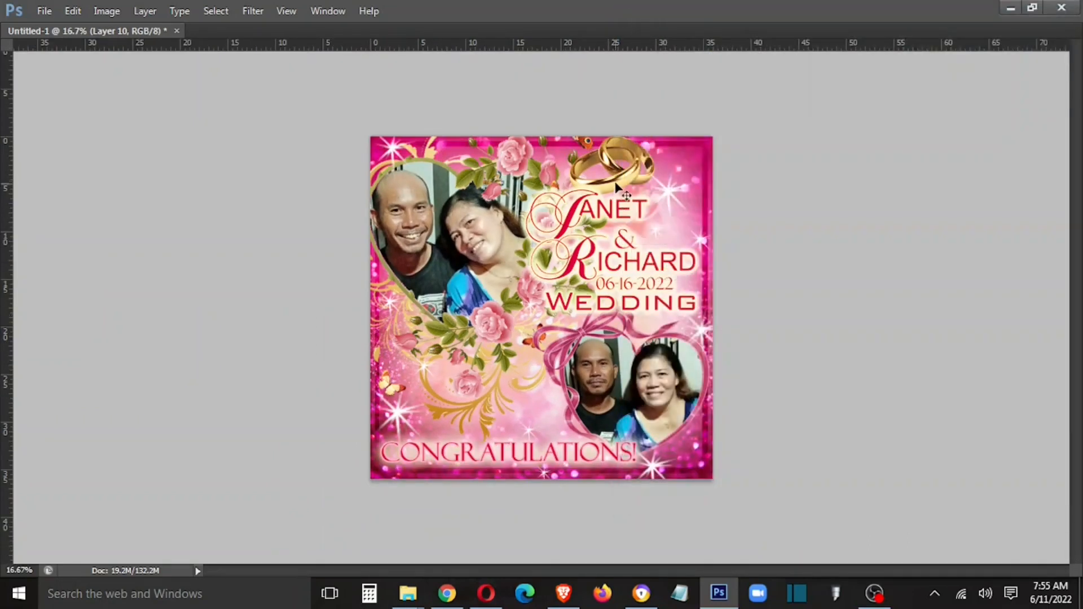
Try the gold rings in the empty area above the Congratulations text, and over the date beneath the couple's names.
{"action": "right_click", "coordinate": [616, 184]}
{"action": "left_click", "coordinate": [647, 211]}
{"action": "left_click_drag", "start_coordinate": [642, 149], "coordinate": [555, 363]}
{"action": "key", "text": "Return"}
{"action": "key", "text": "shift+Left"}
{"action": "key", "text": "shift+Left"}
{"action": "key", "text": "shift+Left"}
{"action": "key", "text": "shift+Left"}
{"action": "key", "text": "shift+Left"}
{"action": "key", "text": "shift+Left"}
{"action": "key", "text": "shift+Left"}
{"action": "key", "text": "shift+Left"}
{"action": "key", "text": "shift+Left"}
{"action": "key", "text": "shift+Left"}
{"action": "key", "text": "shift+Down"}
{"action": "key", "text": "shift+Down"}
{"action": "key", "text": "shift+Down"}
{"action": "key", "text": "shift+Down"}
{"action": "left_click_drag", "start_coordinate": [489, 420], "coordinate": [631, 236]}
Try shifting the couple's name lettering up together to make room for the gold rings above the Wedding text.
{"action": "right_click", "coordinate": [562, 222]}
{"action": "left_click", "coordinate": [589, 244]}
{"action": "right_click", "coordinate": [612, 209]}
{"action": "left_click", "coordinate": [630, 233], "text": "shift"}
{"action": "right_click", "coordinate": [581, 268]}
{"action": "left_click", "coordinate": [598, 291], "text": "shift"}
{"action": "right_click", "coordinate": [643, 258]}
{"action": "left_click", "coordinate": [661, 282], "text": "shift"}
{"action": "left_click_drag", "start_coordinate": [643, 268], "coordinate": [643, 228]}
Move the gold rings up beside the ampersand, at the outer end of the upper name.
{"action": "right_click", "coordinate": [634, 280]}
{"action": "left_click", "coordinate": [648, 309]}
{"action": "left_click_drag", "start_coordinate": [650, 292], "coordinate": [682, 195]}
{"action": "right_click", "coordinate": [645, 280]}
{"action": "left_click", "coordinate": [671, 307]}
{"action": "key", "text": "Return"}
Select both names' initials and remaining letters together with the date, and shift them down close to the Wedding text.
{"action": "right_click", "coordinate": [558, 179]}
{"action": "left_click", "coordinate": [574, 203]}
{"action": "right_click", "coordinate": [614, 166], "text": "shift"}
{"action": "left_click", "coordinate": [633, 192], "text": "shift"}
{"action": "right_click", "coordinate": [583, 216], "text": "shift"}
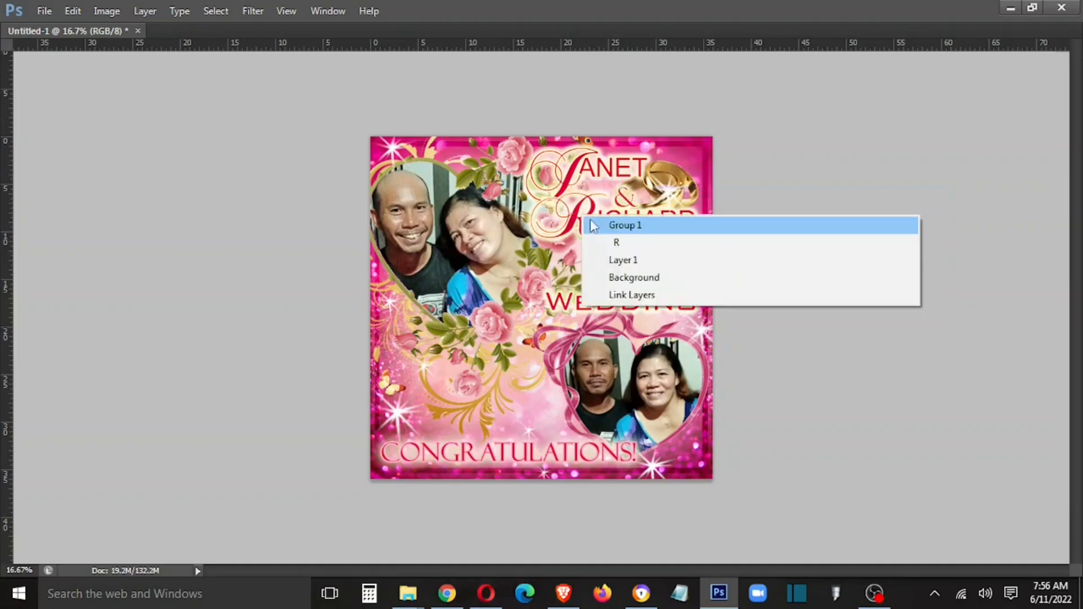
{"action": "left_click", "coordinate": [616, 241], "text": "shift"}
{"action": "right_click", "coordinate": [621, 222], "text": "shift"}
{"action": "left_click", "coordinate": [637, 249], "text": "shift"}
{"action": "right_click", "coordinate": [640, 244], "text": "shift"}
{"action": "left_click", "coordinate": [655, 272], "text": "shift"}
{"action": "left_click_drag", "start_coordinate": [639, 244], "coordinate": [638, 271]}
Lower the ampersand back between the two names and bring the gold rings down beside it.
{"action": "right_click", "coordinate": [621, 199]}
{"action": "left_click", "coordinate": [634, 227]}
{"action": "left_click_drag", "start_coordinate": [631, 209], "coordinate": [633, 243]}
{"action": "right_click", "coordinate": [654, 184]}
{"action": "left_click", "coordinate": [662, 208]}
{"action": "left_click_drag", "start_coordinate": [661, 176], "coordinate": [657, 205]}
Paste the Seventy Seven Digital Arts watermark, set it to 50% opacity and place it over the lower part of the design.
{"action": "key", "text": "Tab"}
{"action": "key", "text": "5"}
{"action": "key", "text": "0"}
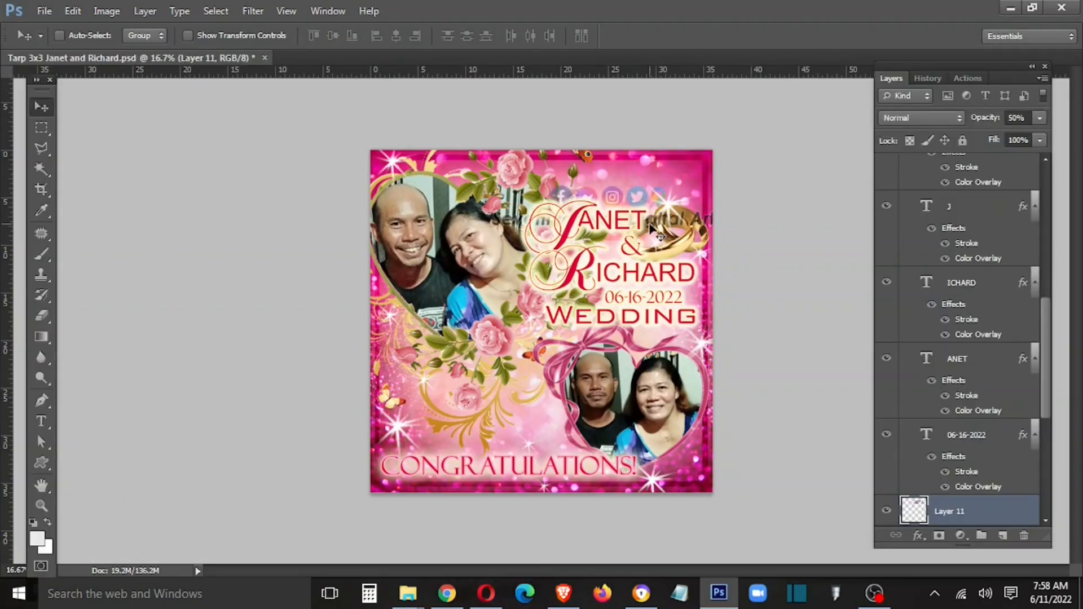
{"action": "key", "text": "ctrl+v"}
{"action": "left_click_drag", "start_coordinate": [562, 209], "coordinate": [531, 433]}
Enlarge the watermark to span most of the design's width, shift it down just above the Congratulations text, and save the document.
{"action": "key", "text": "ctrl+t"}
{"action": "left_click_drag", "start_coordinate": [625, 390], "coordinate": [686, 380]}
{"action": "key", "text": "Return"}
{"action": "key", "text": "shift+Down"}
{"action": "key", "text": "shift+Down"}
{"action": "key", "text": "shift+Down"}
{"action": "key", "text": "shift+Down"}
{"action": "key", "text": "shift+Down"}
{"action": "key", "text": "shift+Down"}
{"action": "key", "text": "shift+Down"}
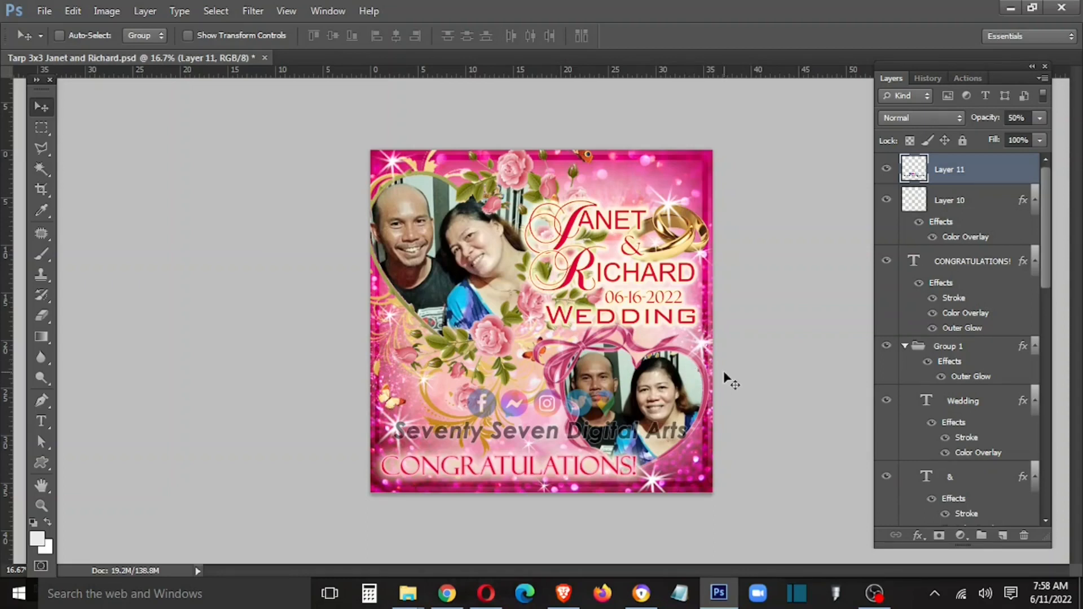
{"action": "key", "text": "ctrl+s"}
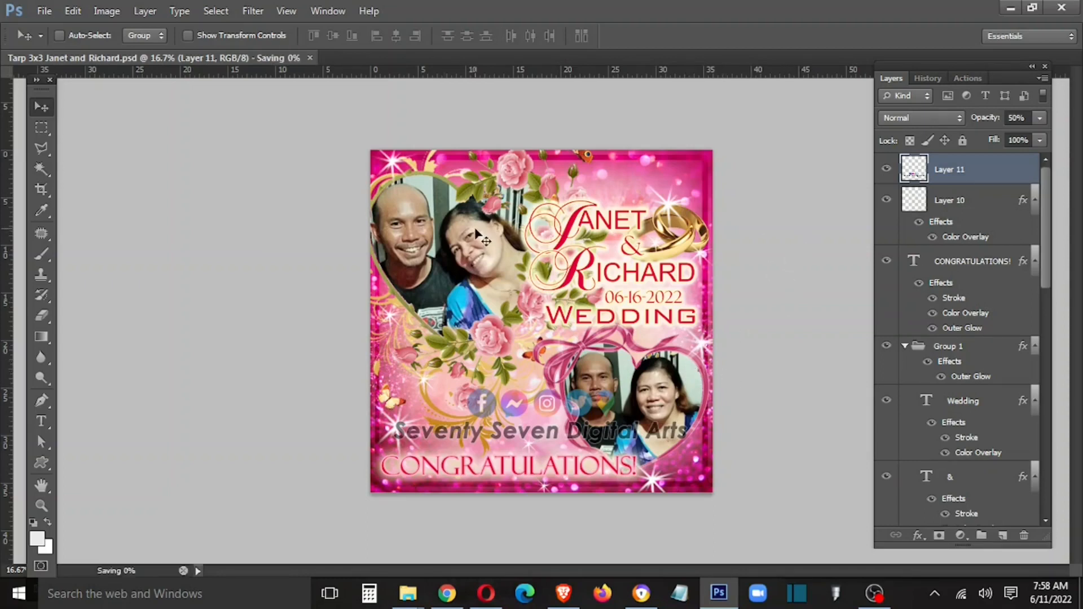